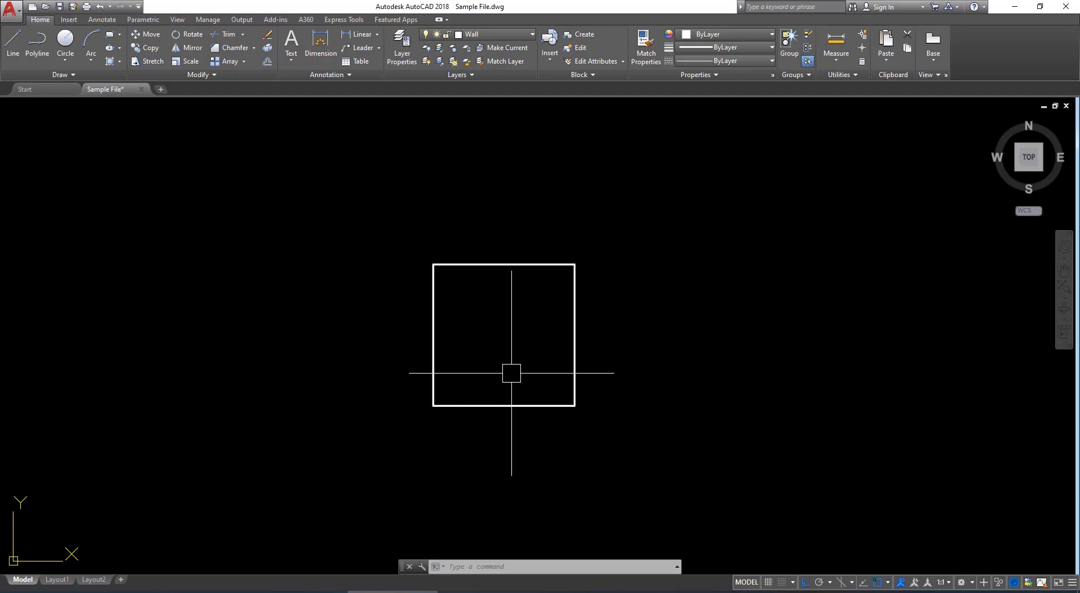
Step: Create a rectangular array from the square with the Array command
middle_click_drag(510, 226, 443, 226)
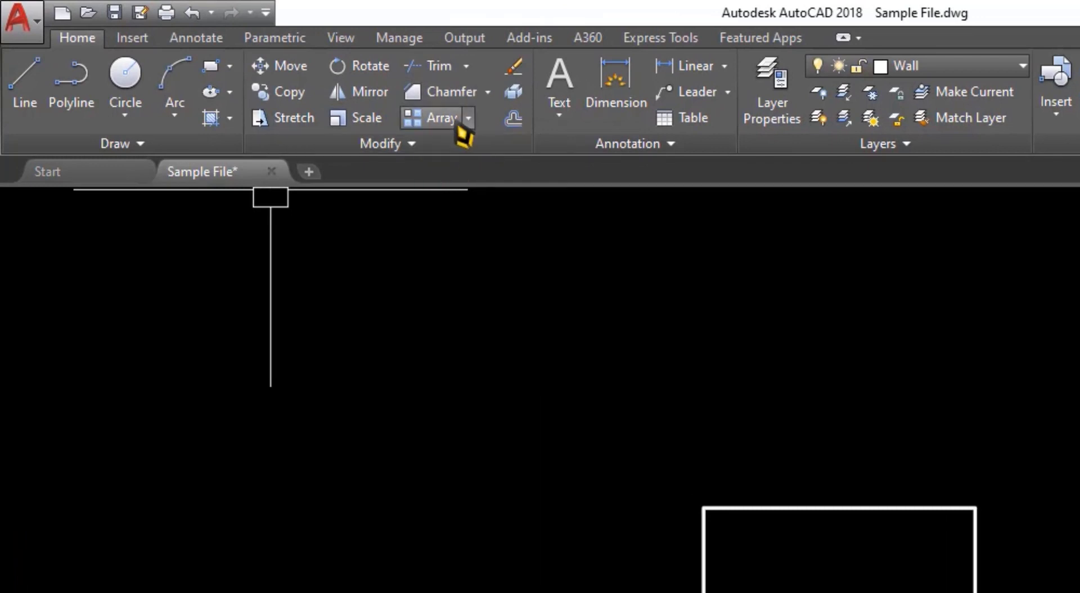
left_click(444, 127)
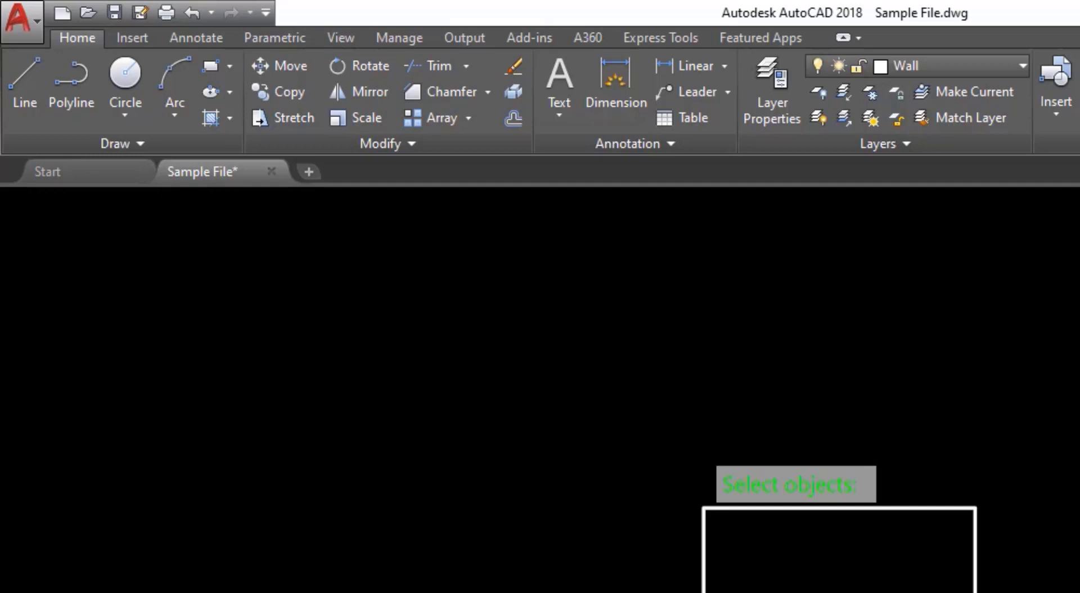
type("array")
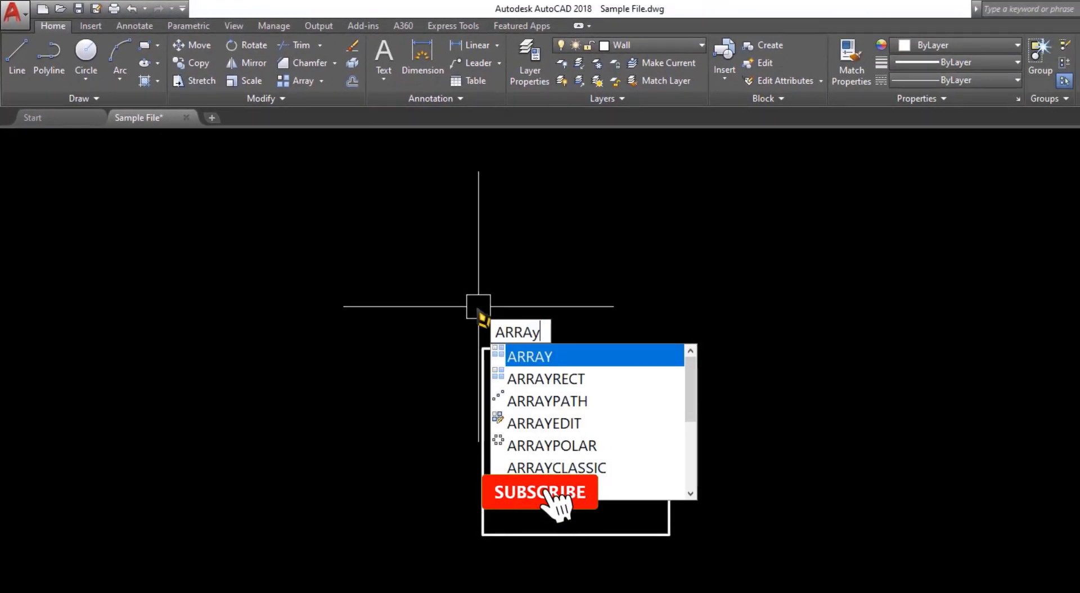
key("Return")
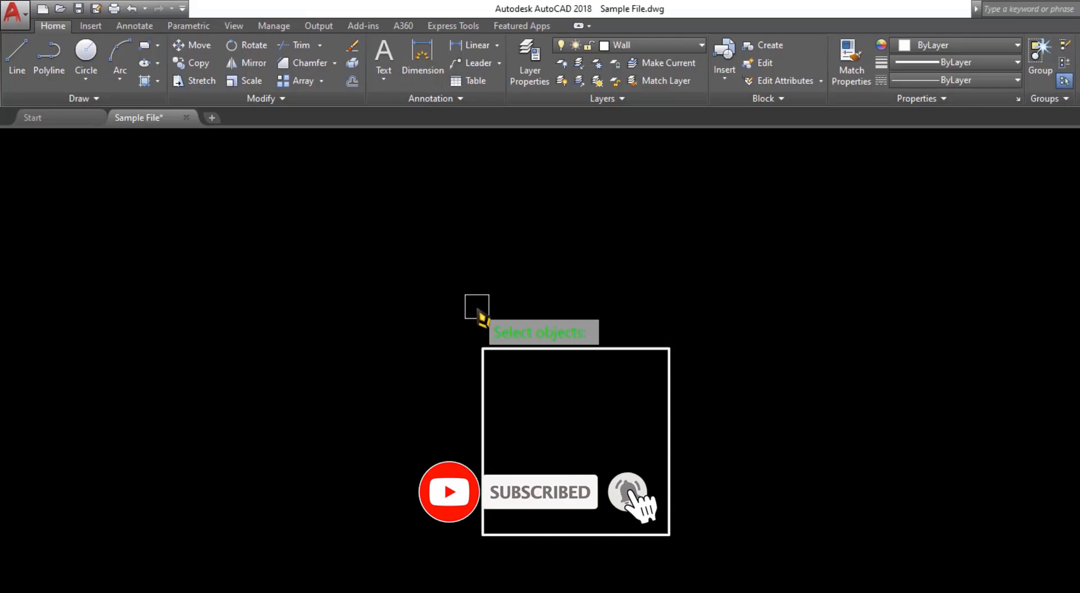
middle_click_drag(484, 304, 443, 313)
scroll(516, 313, "down", 2)
mouse_move(516, 313)
middle_mouse_down()
mouse_move(443, 316)
mouse_move(470, 306)
mouse_move(504, 317)
middle_mouse_up()
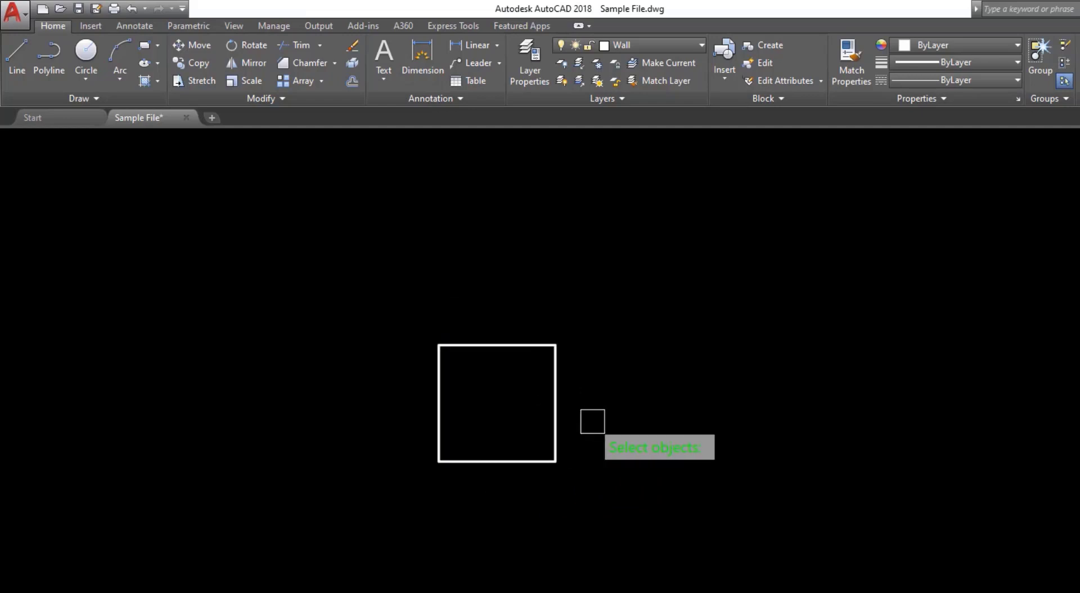
left_click(555, 416)
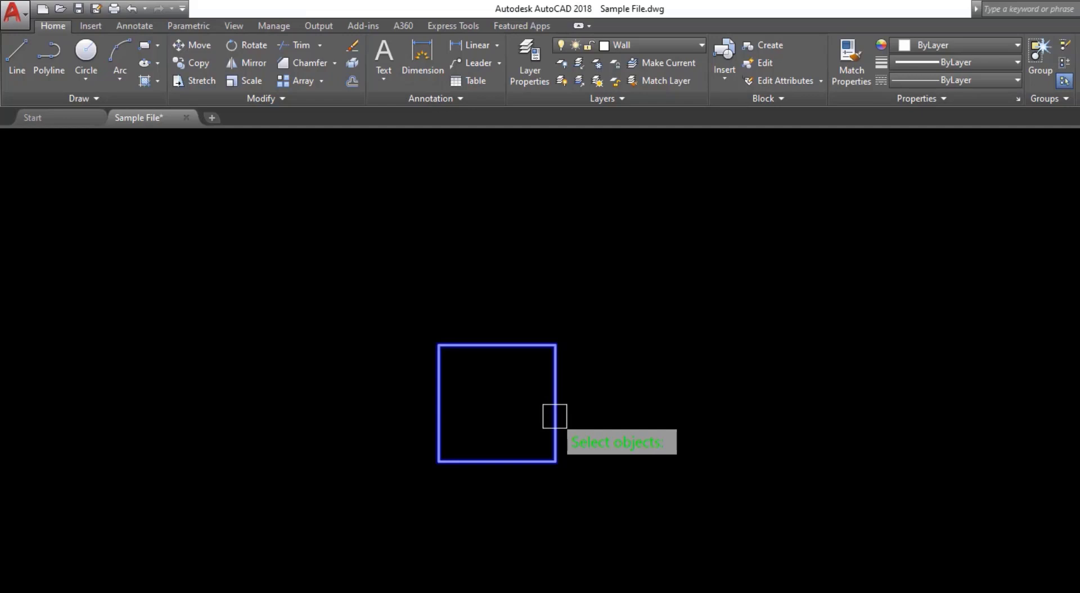
key("Return")
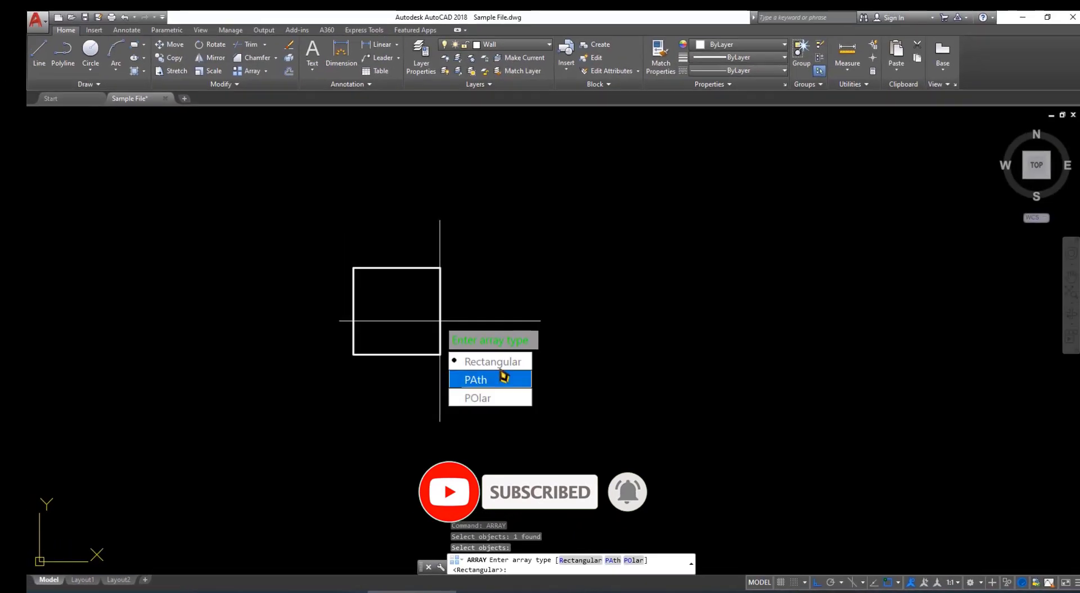
left_click(503, 365)
middle_click_drag(444, 332, 399, 449)
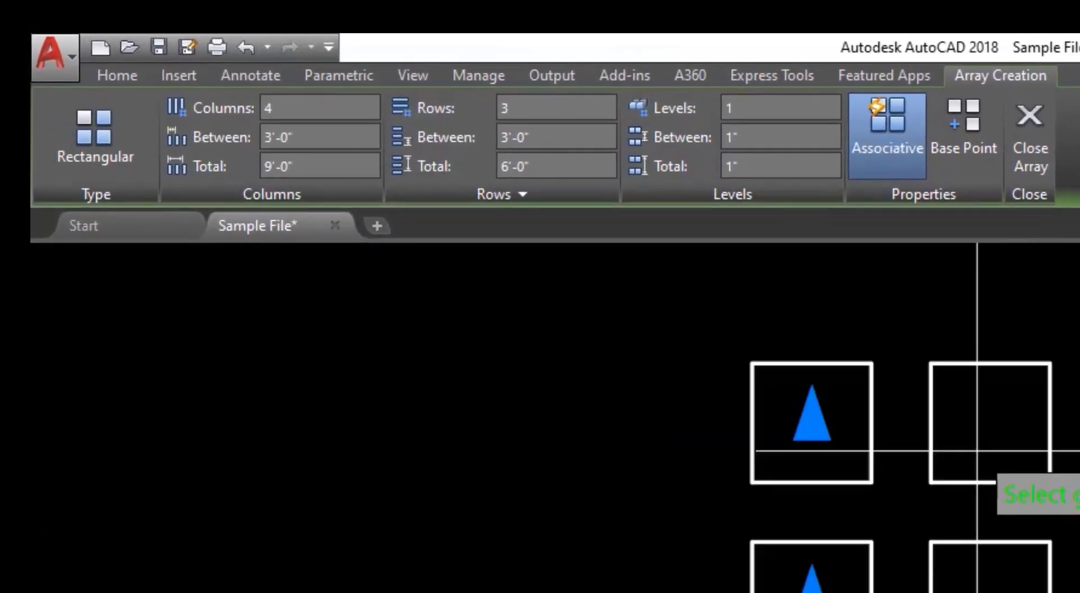
Step: Examine the array preview against its column, row and spacing settings
mouse_move(950, 426)
middle_mouse_down()
mouse_move(945, 492)
mouse_move(977, 520)
mouse_move(903, 520)
middle_mouse_up()
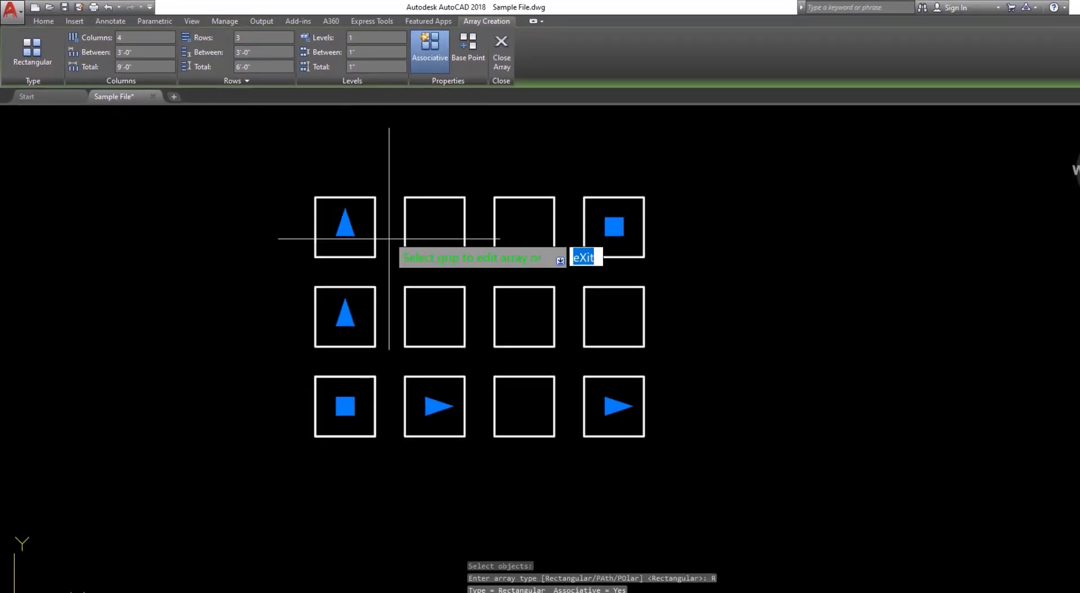
middle_click_drag(366, 321, 365, 326)
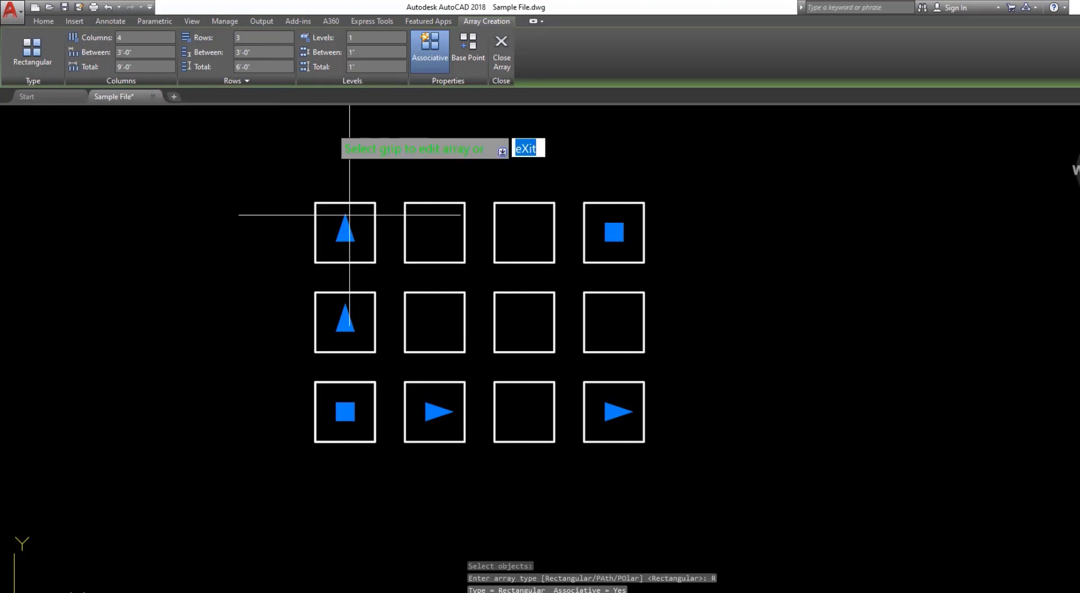
middle_click_drag(379, 364, 408, 374)
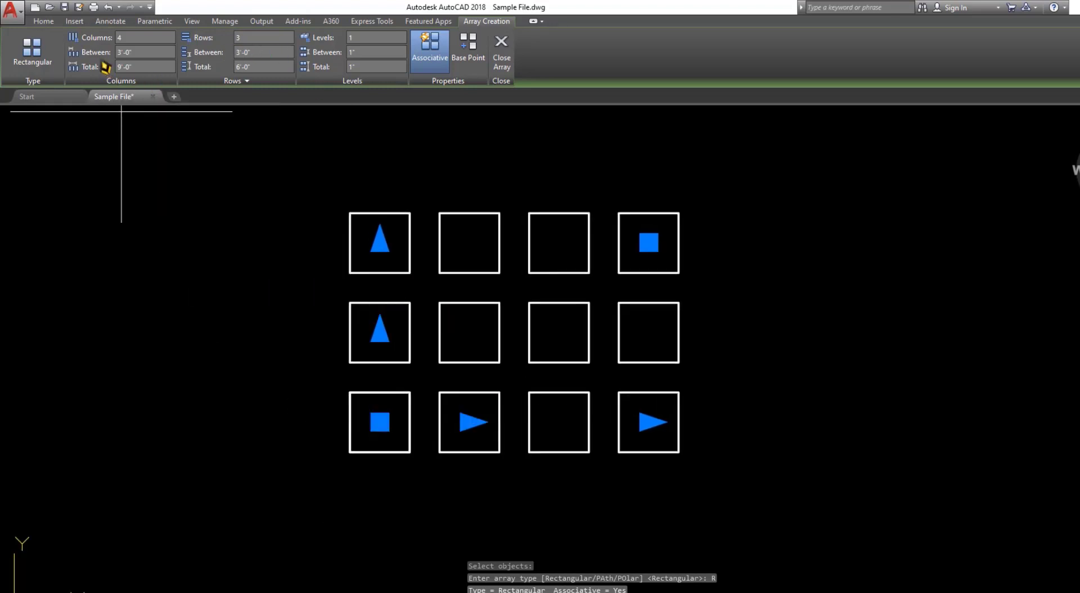
middle_click_drag(414, 337, 382, 360)
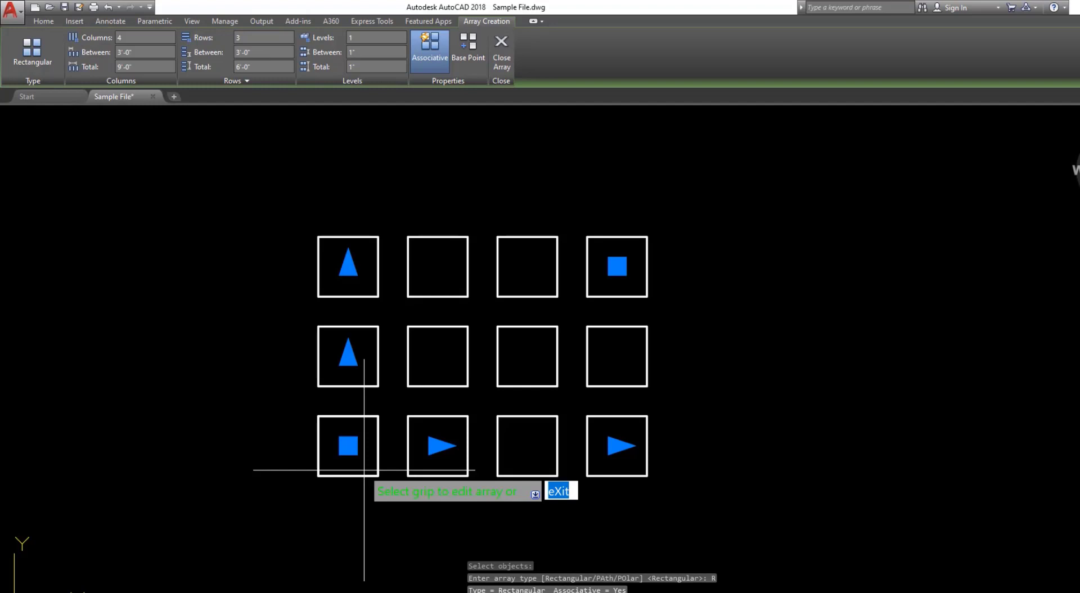
middle_click_drag(265, 193, 261, 215)
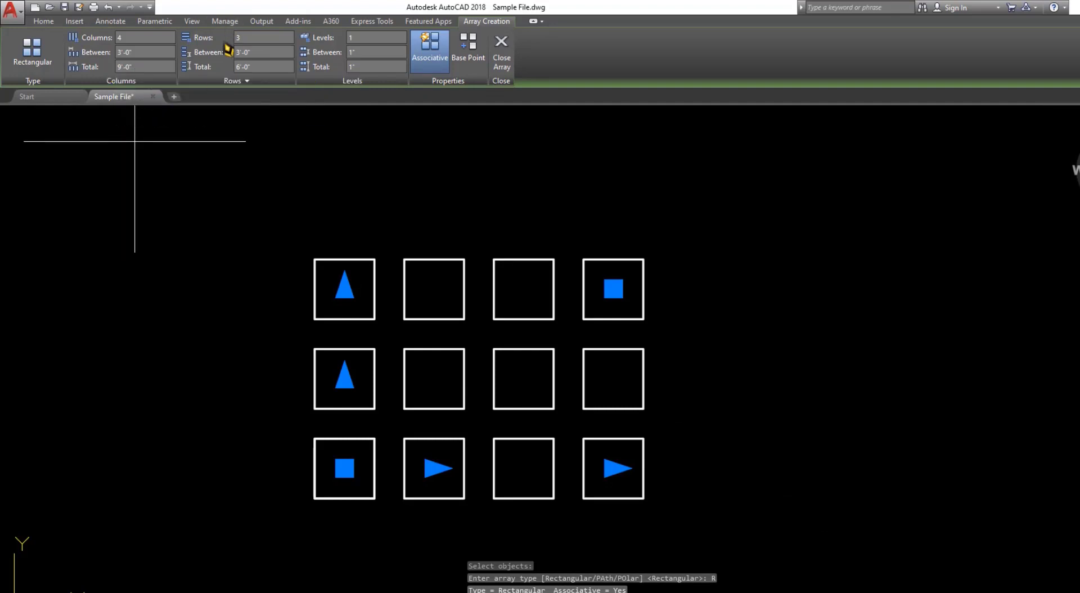
scroll(366, 285, "down", 4)
scroll(374, 301, "up", 6)
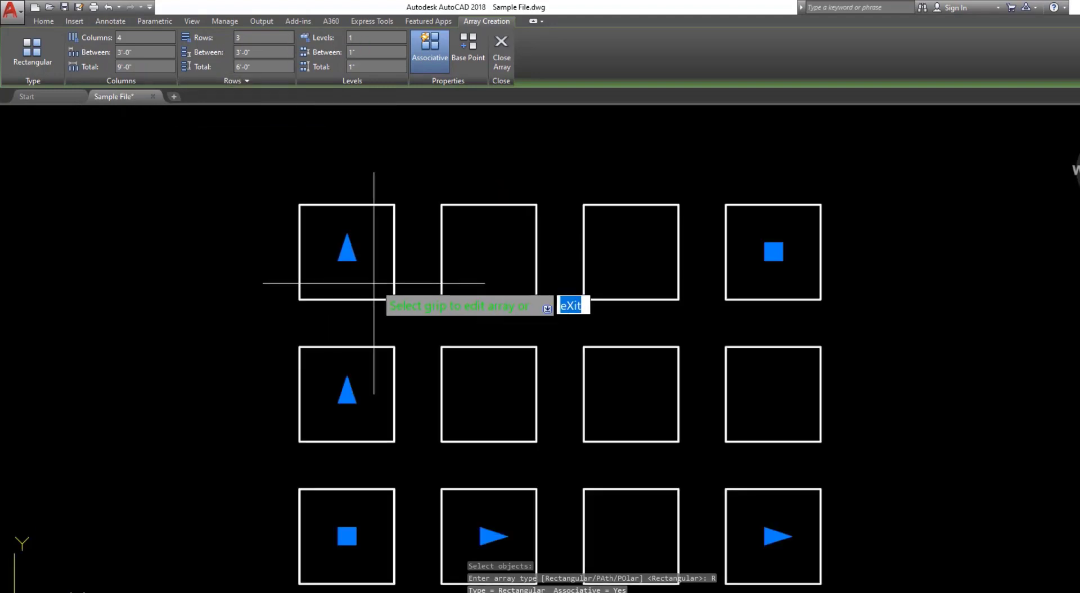
middle_click_drag(374, 301, 440, 274)
scroll(316, 257, "down", 2)
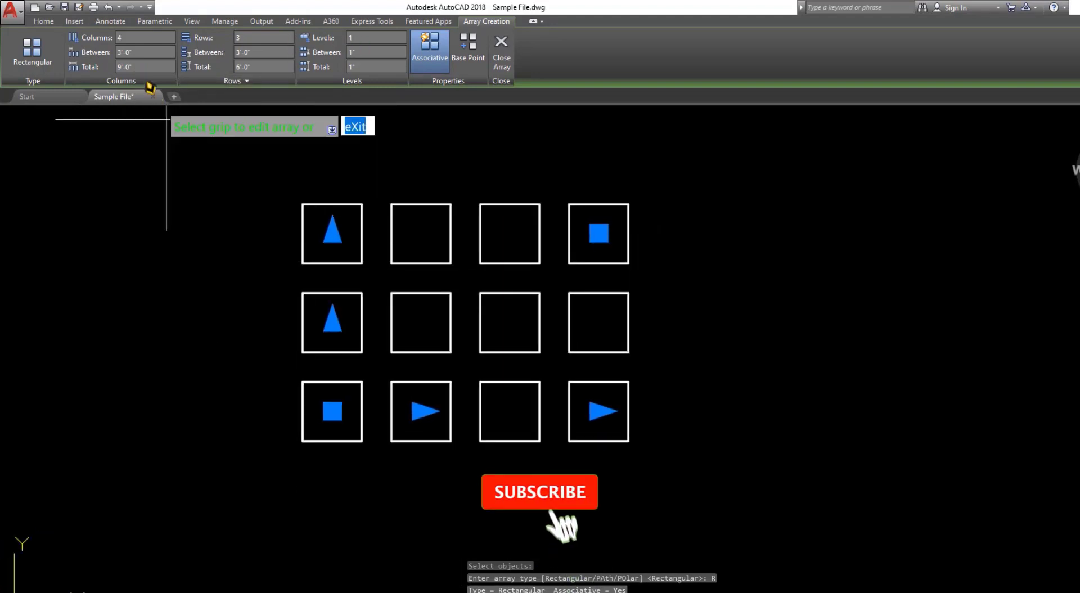
Step: Set the rectangular array's number of columns to 3
left_click(118, 42)
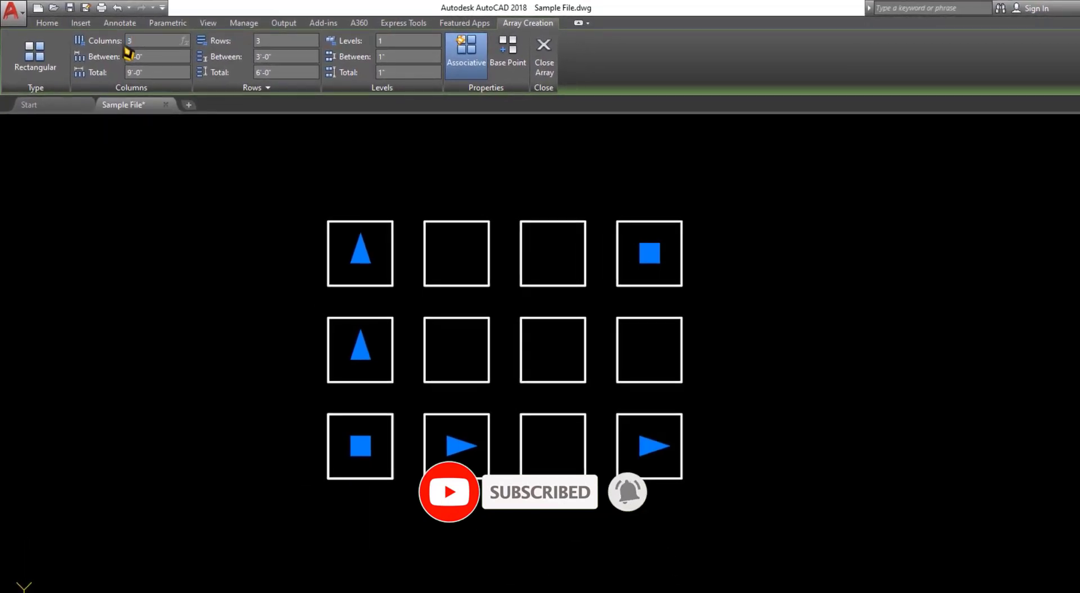
type("3")
key("Return")
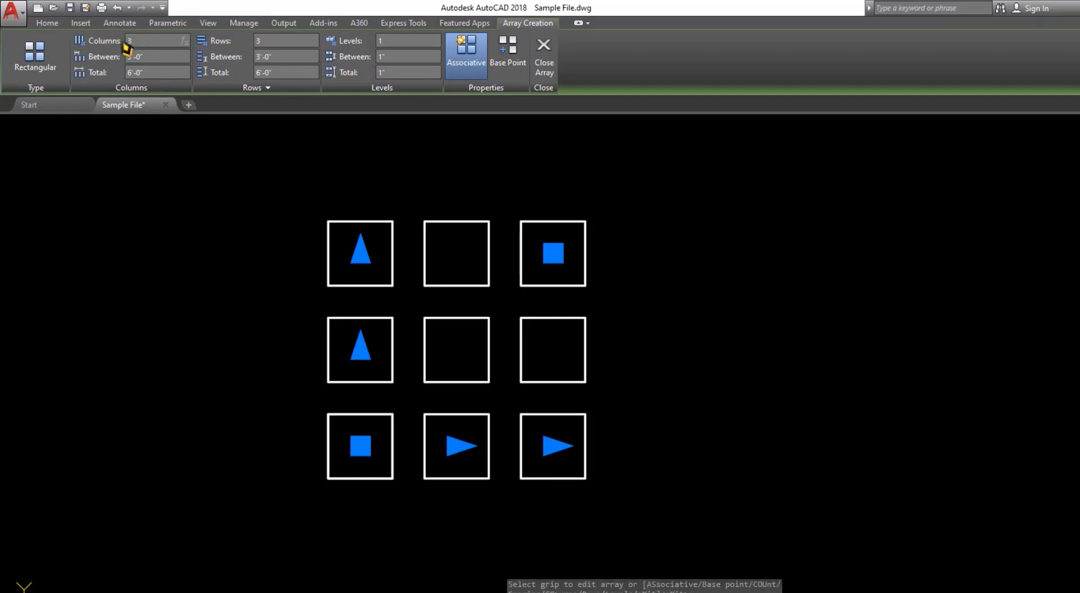
Step: Set the rectangular array's number of columns to 5
key("Return")
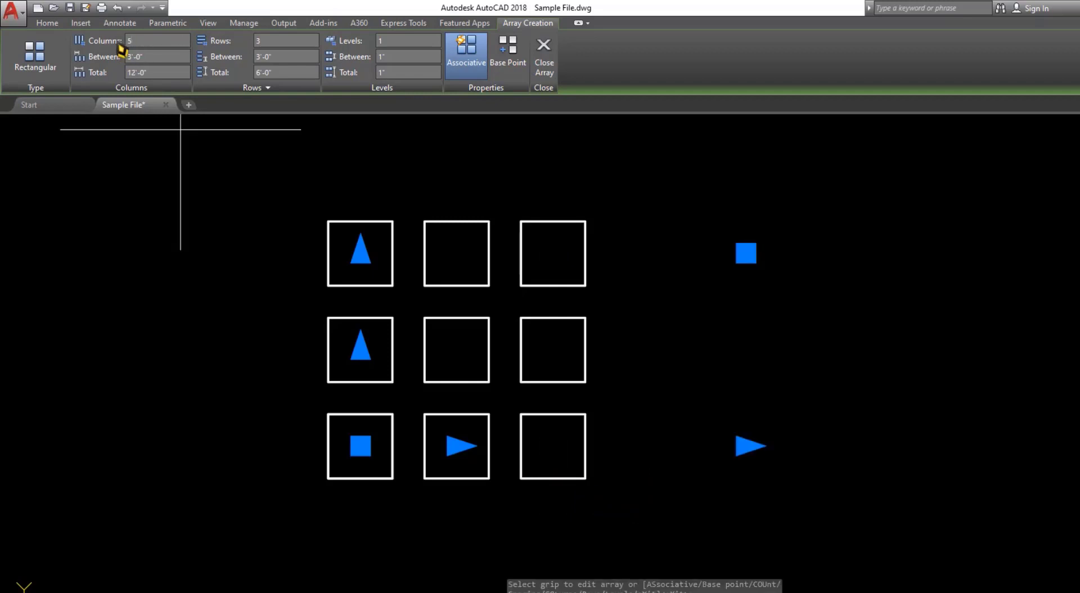
middle_click_drag(463, 261, 263, 292)
scroll(784, 259, "down", 2)
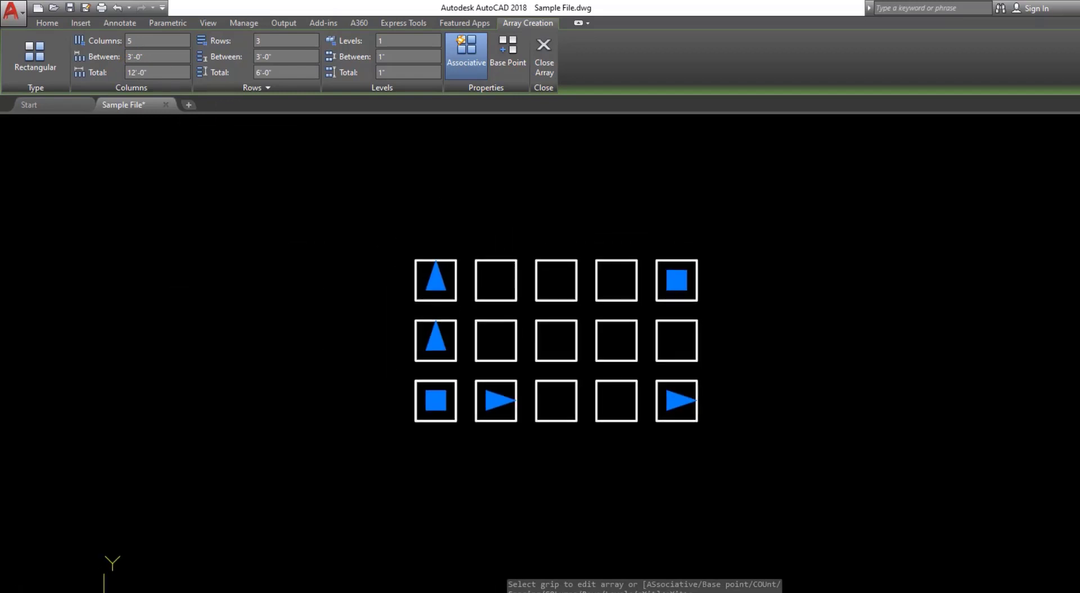
scroll(479, 377, "up", 2)
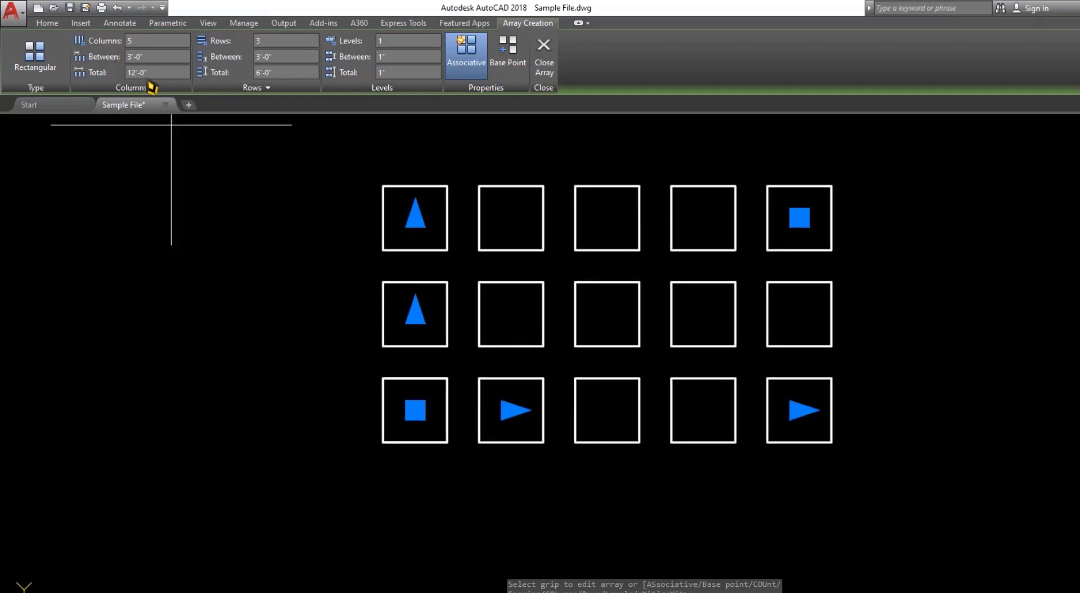
scroll(439, 448, "up", 2)
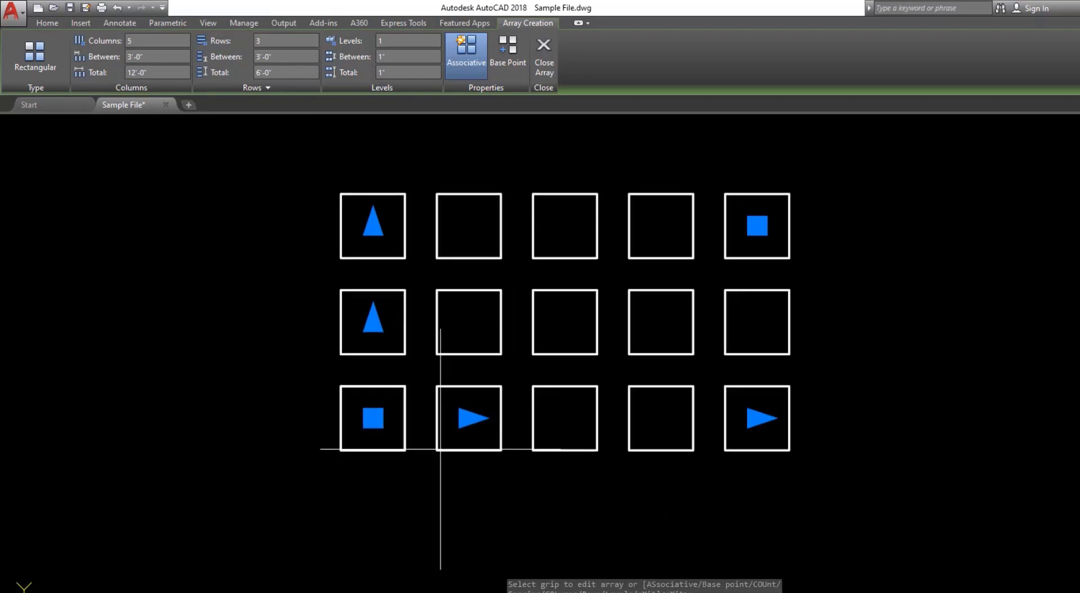
Step: Add a linear dimension between the lower-left corners of the first two bottom-row squares and delete it
middle_click_drag(422, 456, 392, 460)
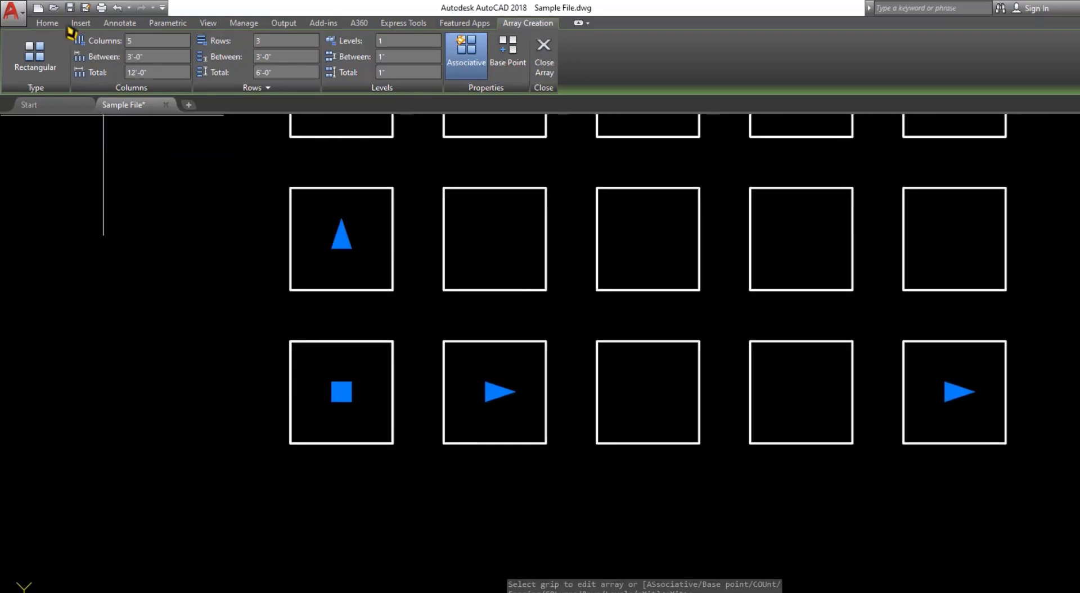
left_click(48, 23)
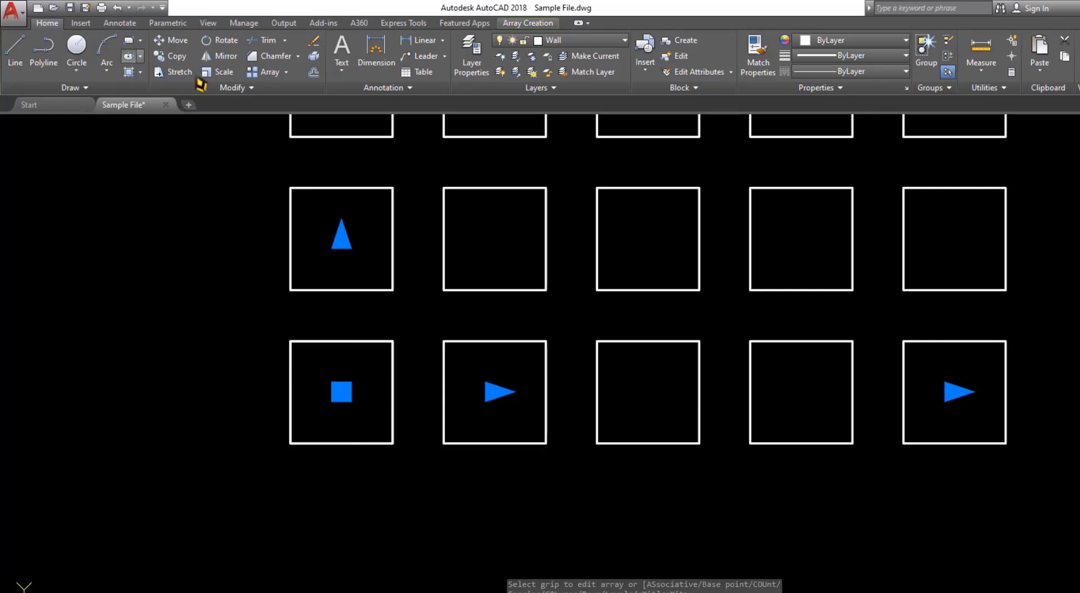
left_click(413, 41)
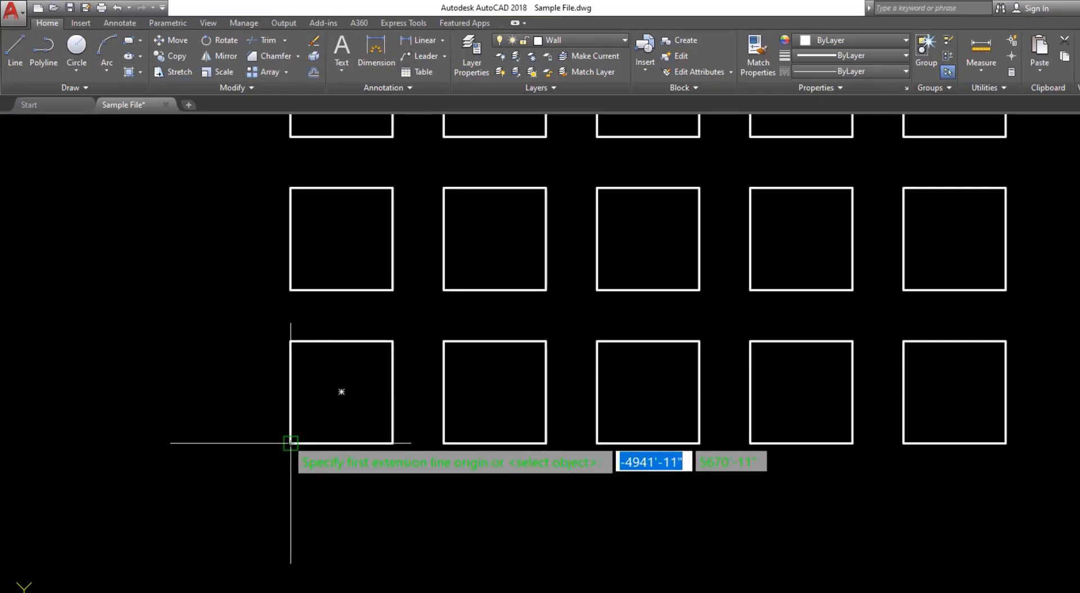
left_click(443, 443)
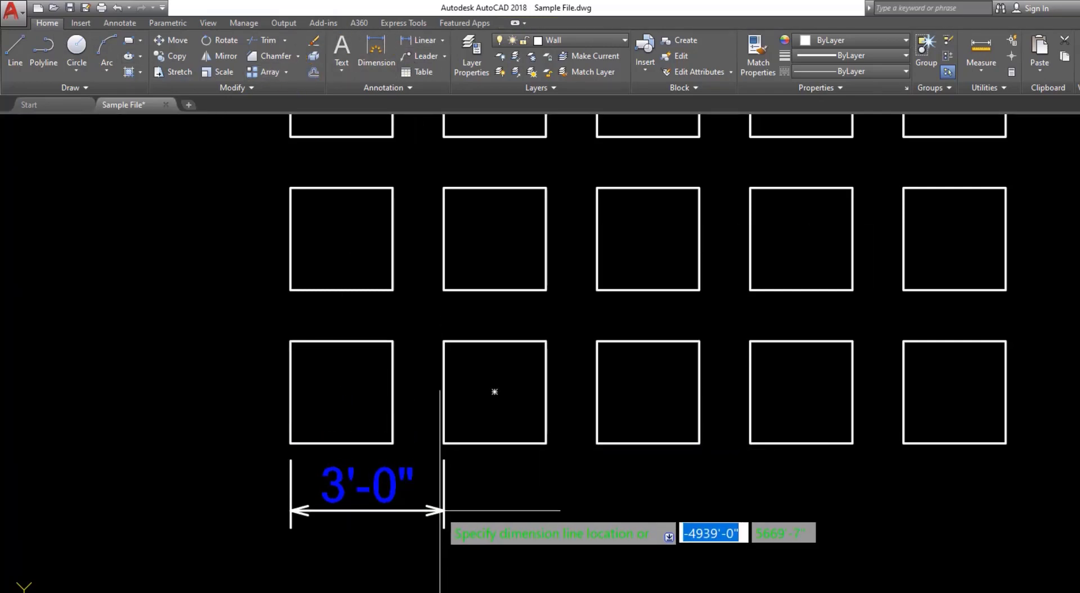
left_click(442, 512)
left_click(380, 514)
key("Delete")
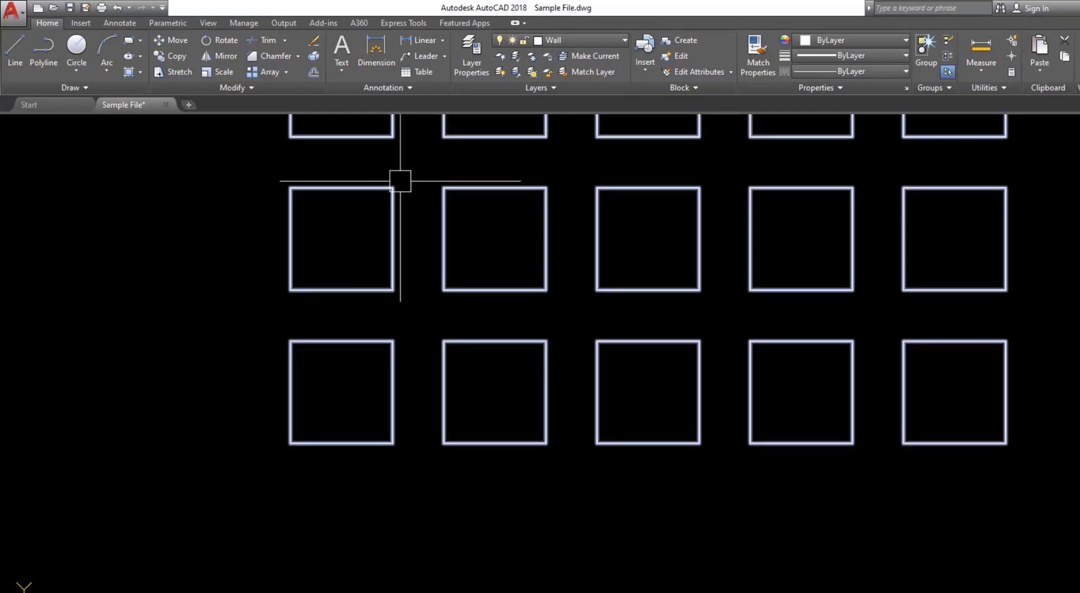
Step: Add a linear dimension between the centres of the first two bottom-row squares and delete it
left_click(418, 40)
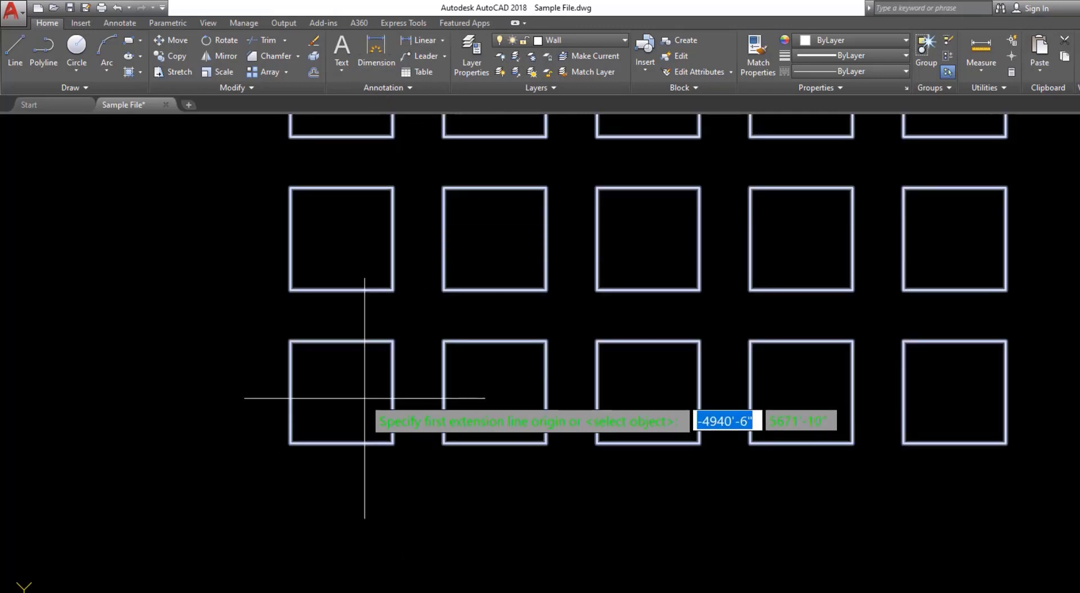
left_click(342, 391)
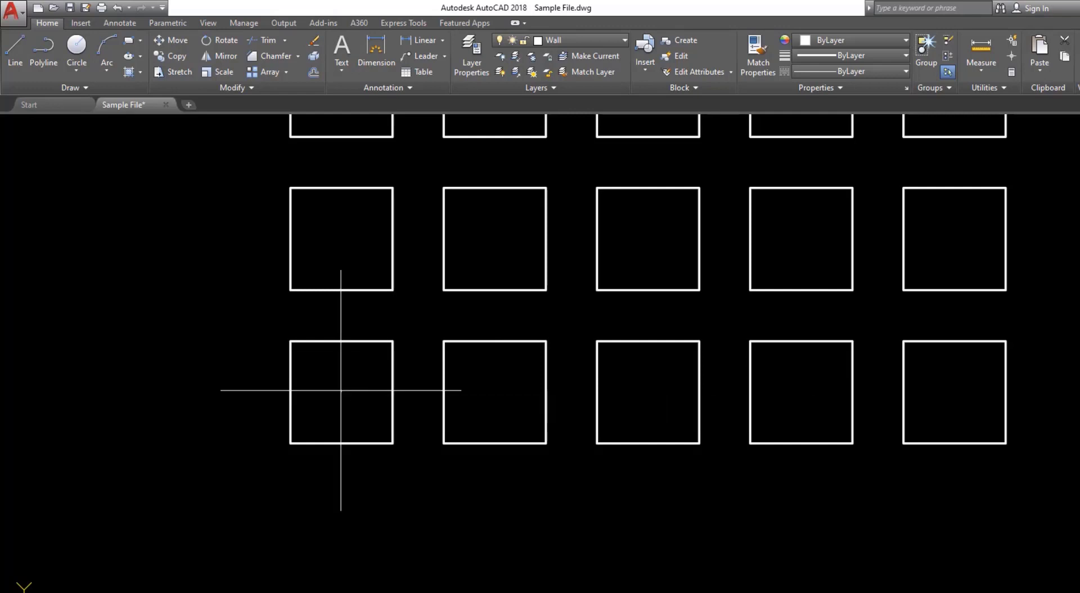
left_click(495, 391)
left_click(439, 530)
left_click(435, 532)
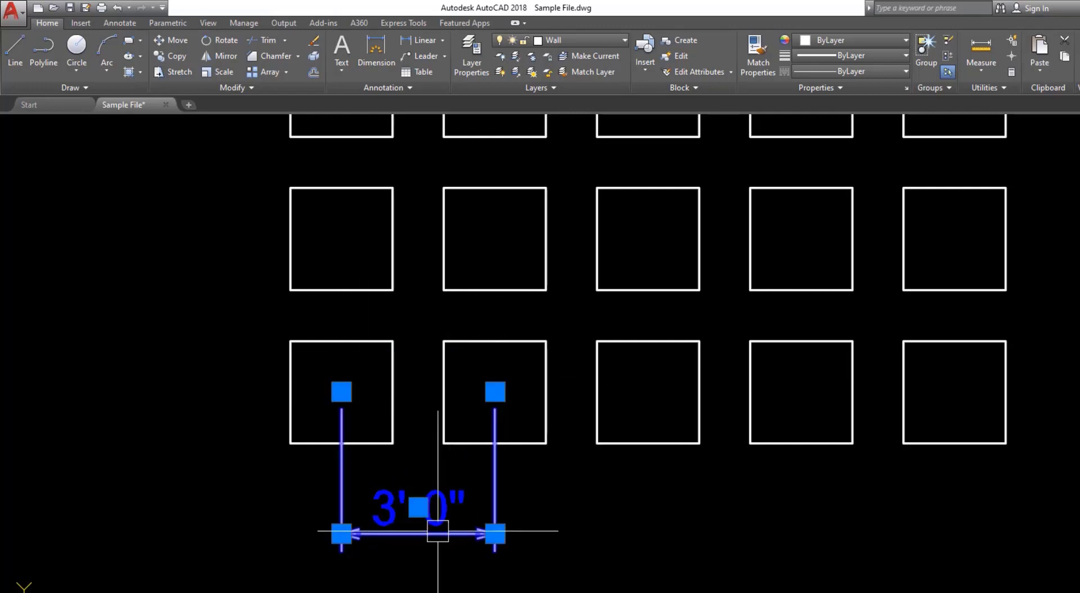
key("Delete")
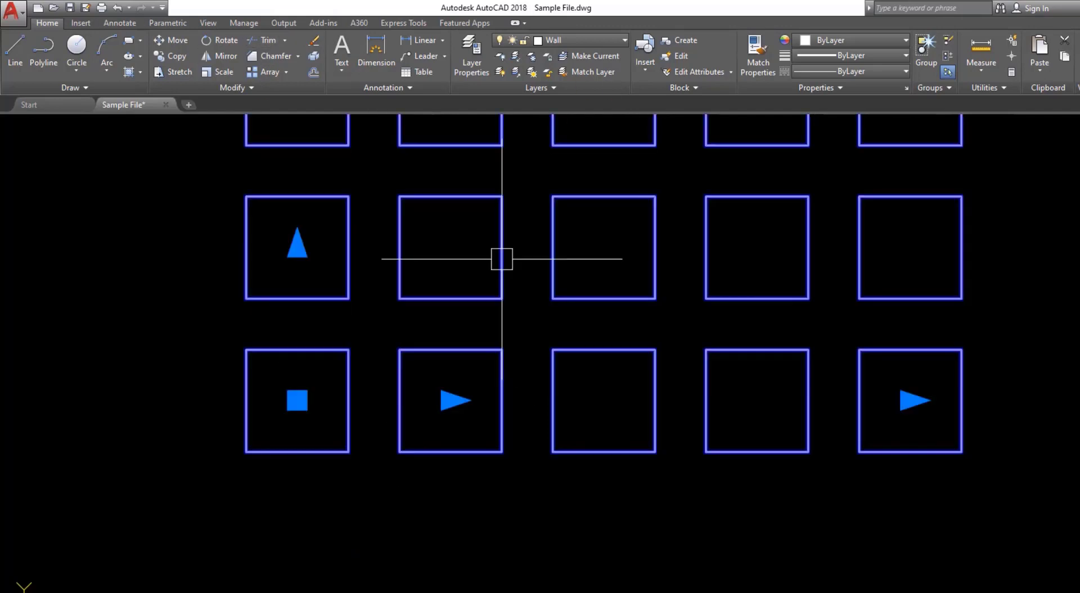
Step: Select the array, dismiss its quick properties and set the spacing between columns to 5'-0"
left_click(502, 259)
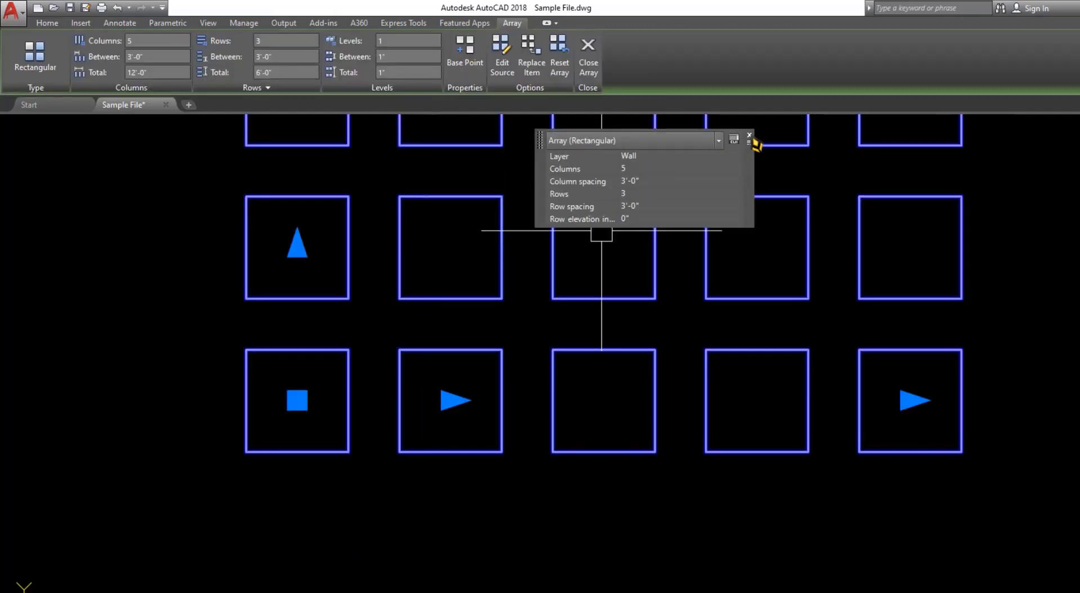
left_click(750, 135)
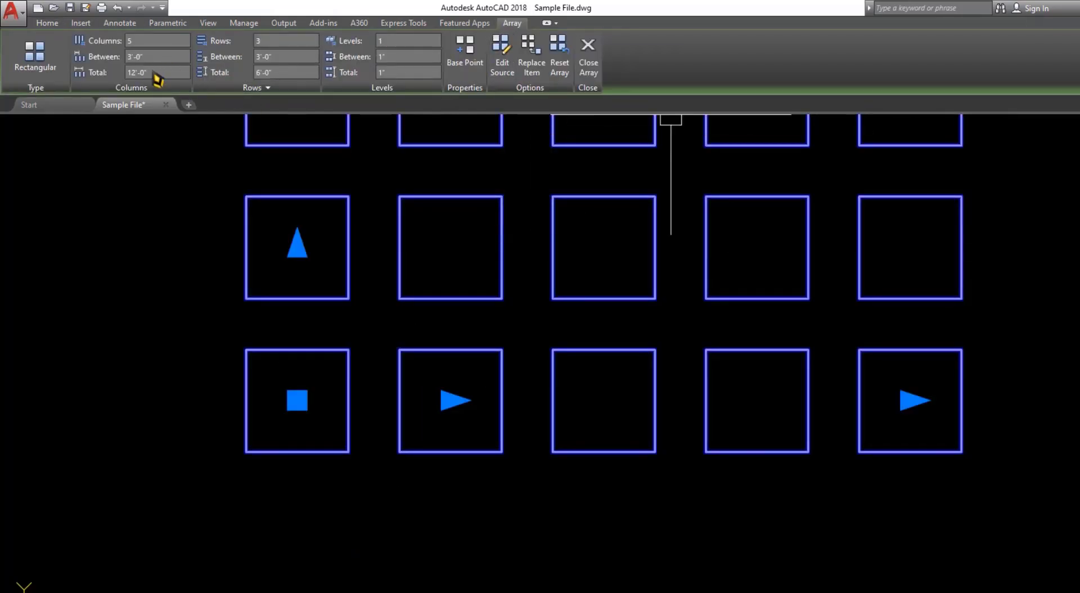
left_click(127, 57)
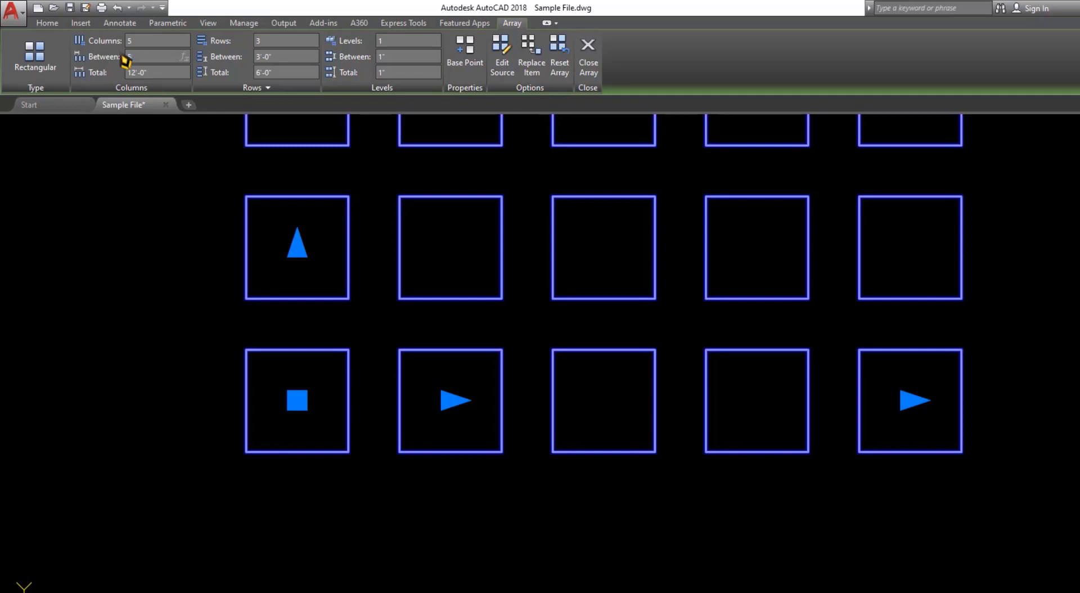
key("Return")
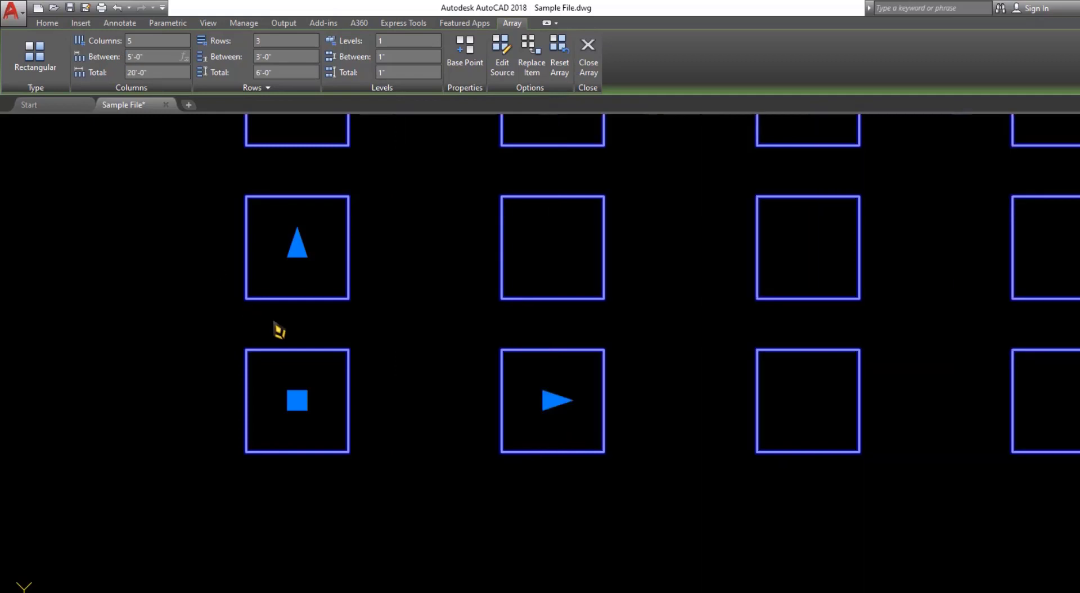
scroll(433, 344, "down", 2)
middle_click_drag(430, 346, 387, 376)
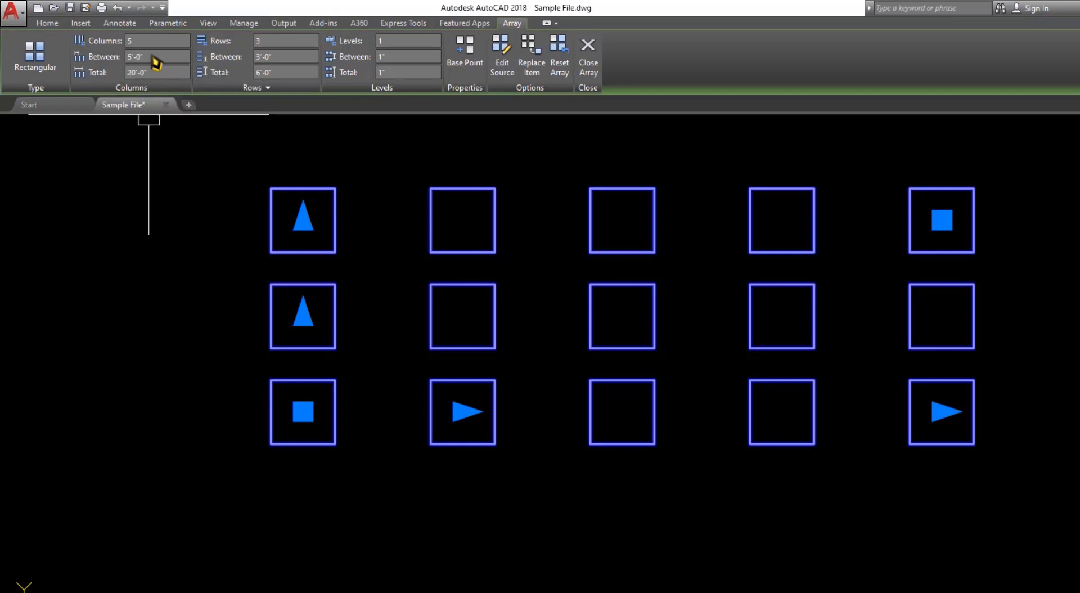
Step: Set the total distance between the array's first and last columns to 30'-0"
left_click(130, 58)
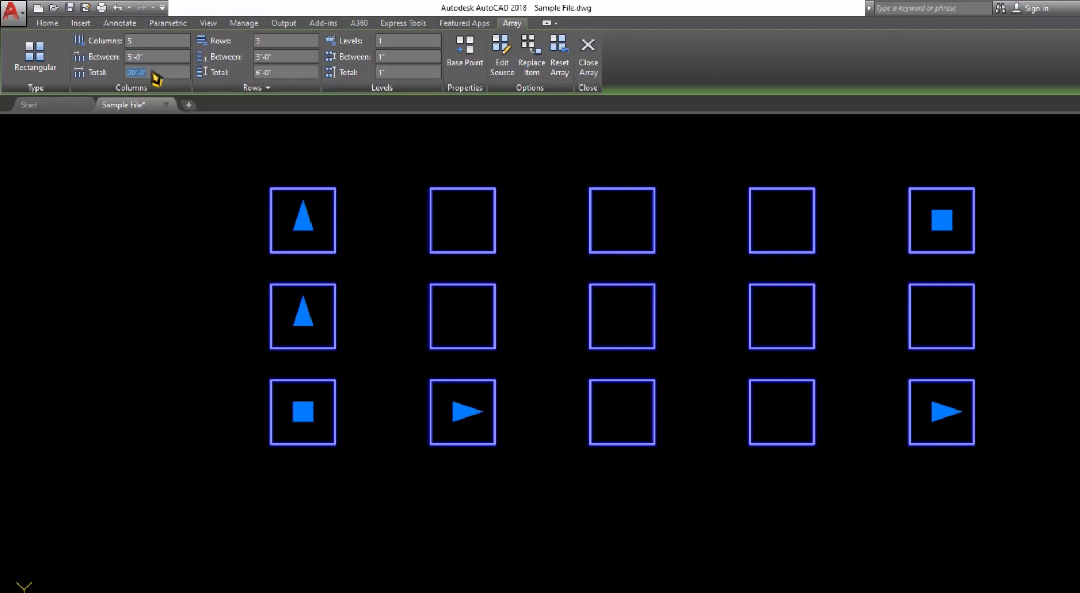
type("30")
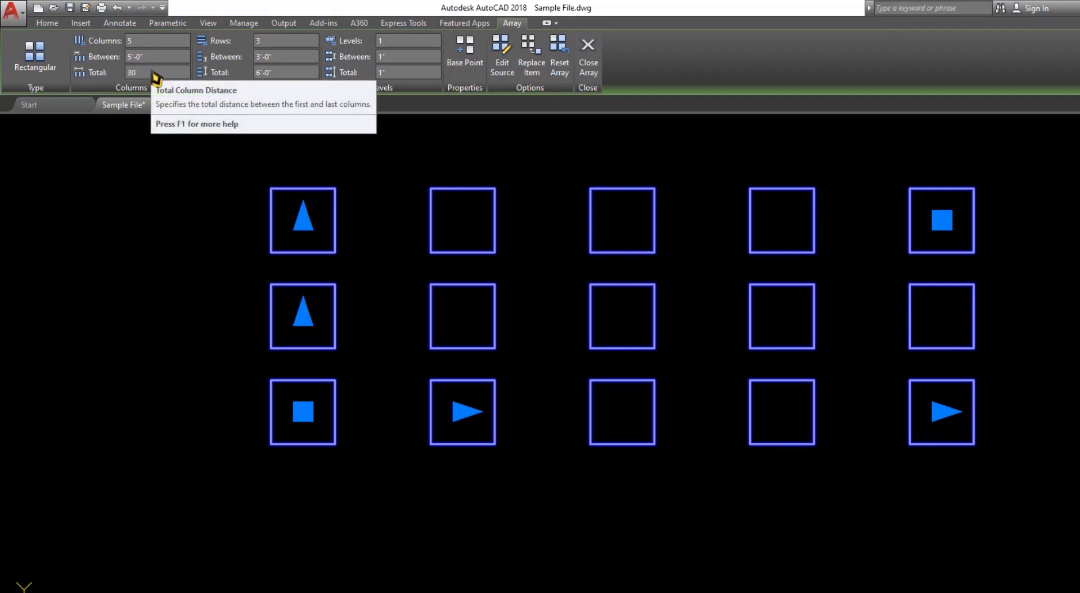
key("Return")
scroll(463, 313, "down", 2)
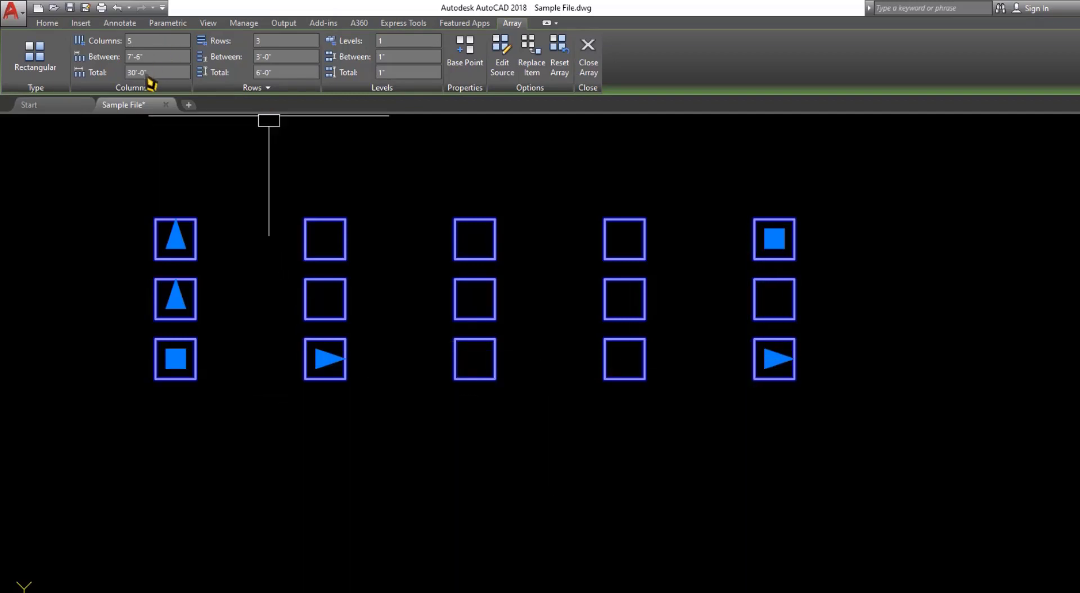
middle_click_drag(462, 331, 511, 313)
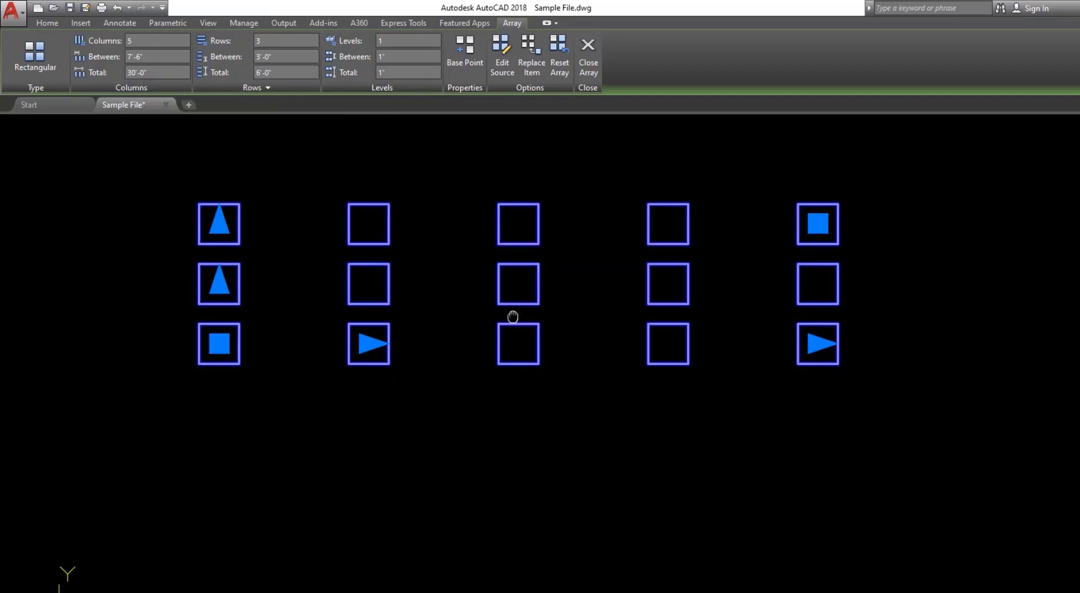
middle_click_drag(217, 148, 174, 187)
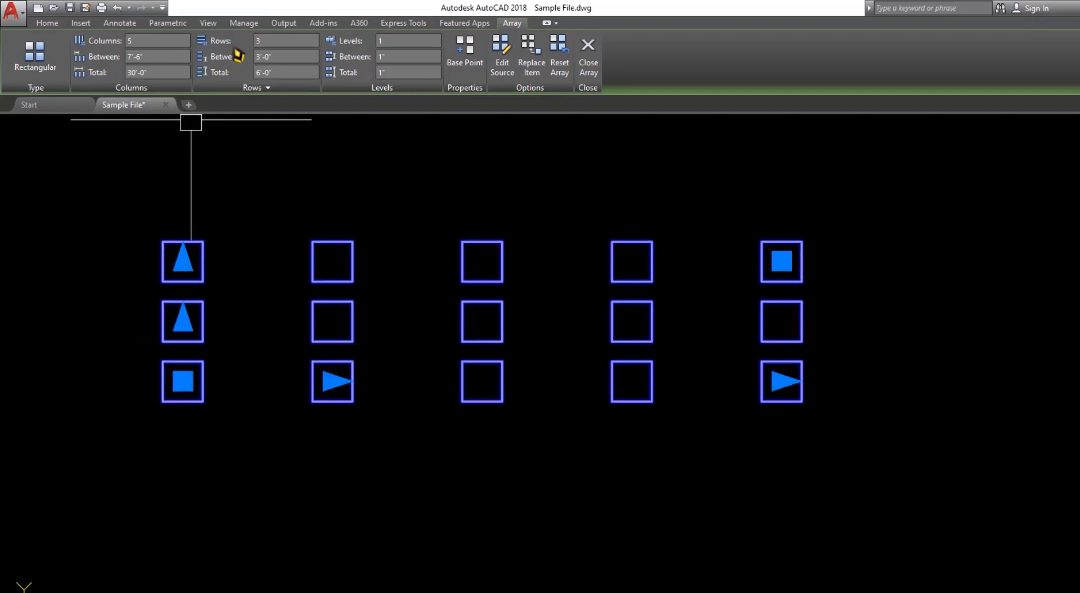
Step: Set the array's number of rows to 5, and then reduce it to 4
middle_click_drag(272, 278, 313, 337)
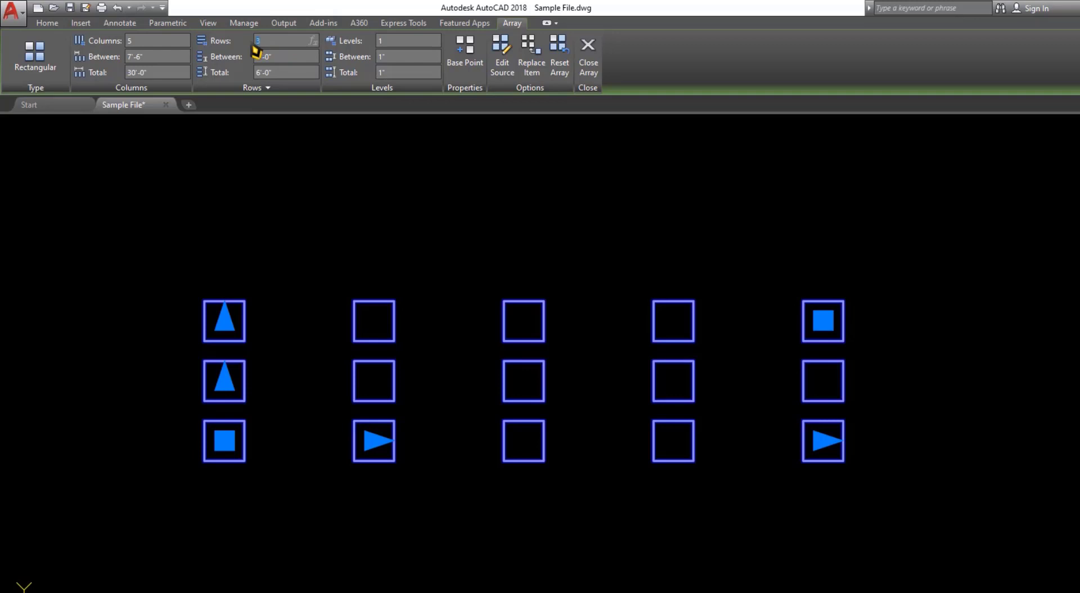
key("Return")
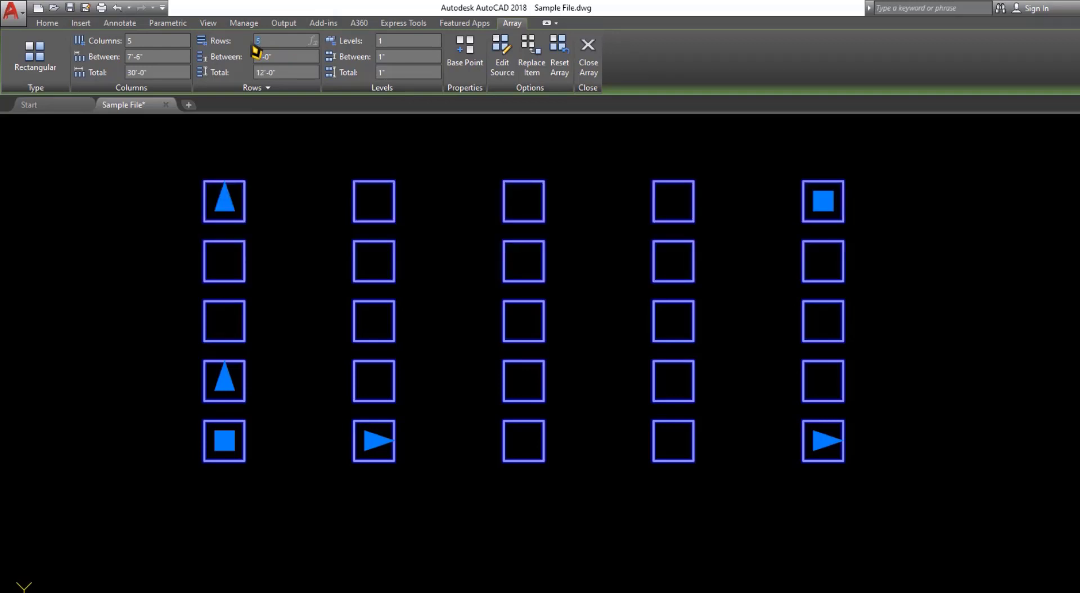
type("4")
key("Return")
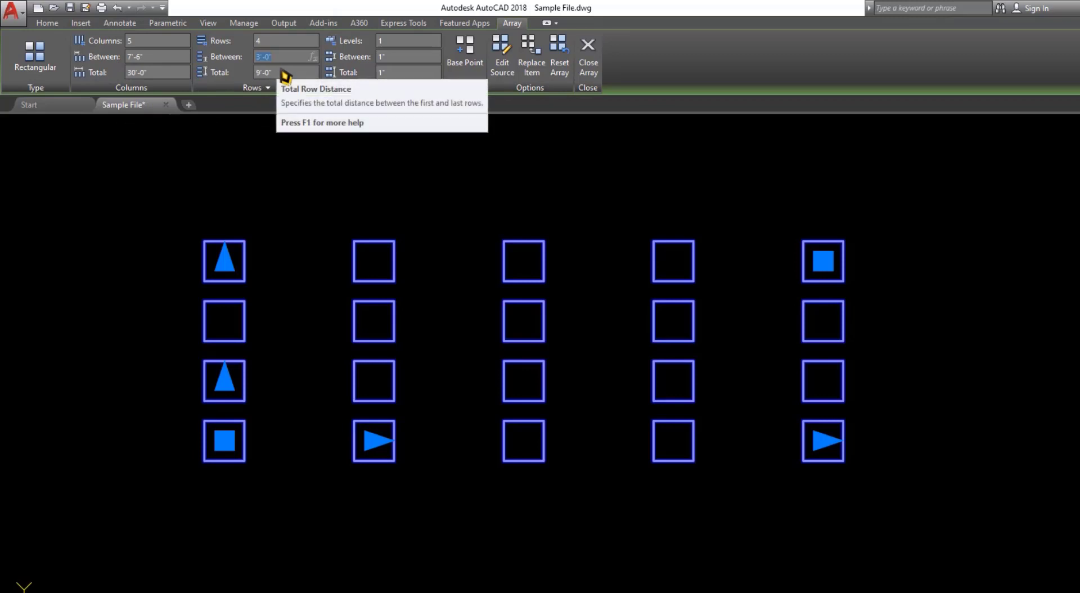
Step: Set the spacing between the array's rows to 5'-0", and then to 7"
key("Return")
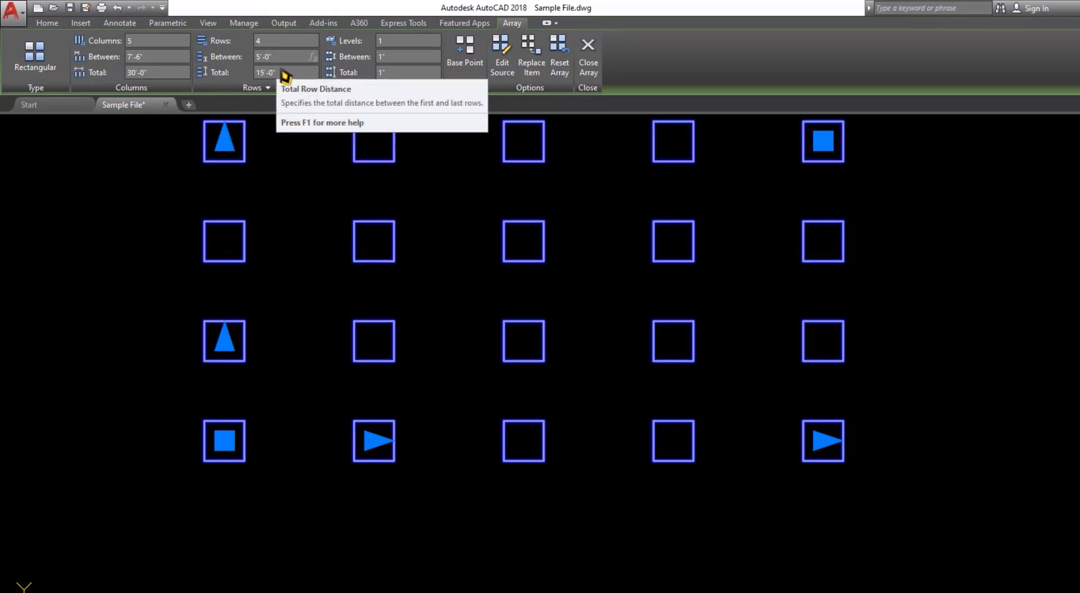
scroll(396, 332, "down", 3)
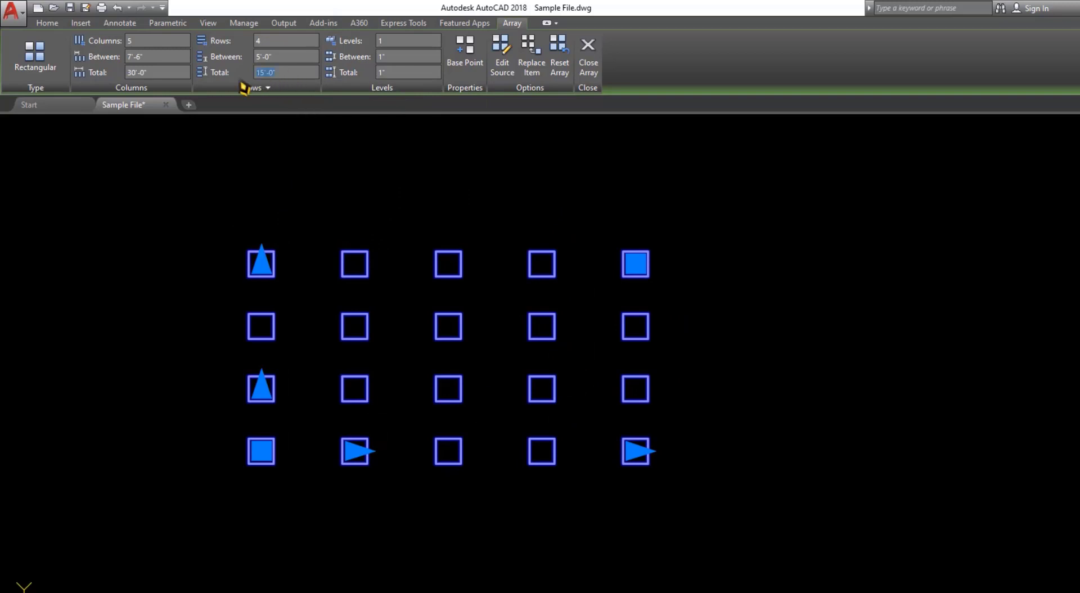
type("7")
key("Tab")
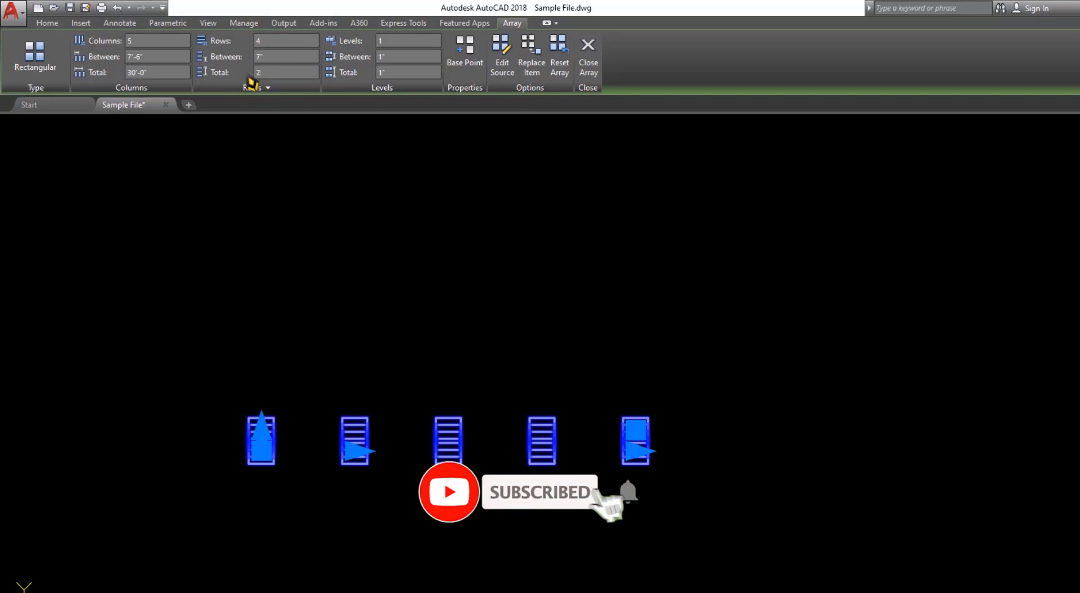
Step: Set the total distance between the array's first and last rows to 20'-0"
key("Return")
middle_click_drag(350, 348, 342, 381)
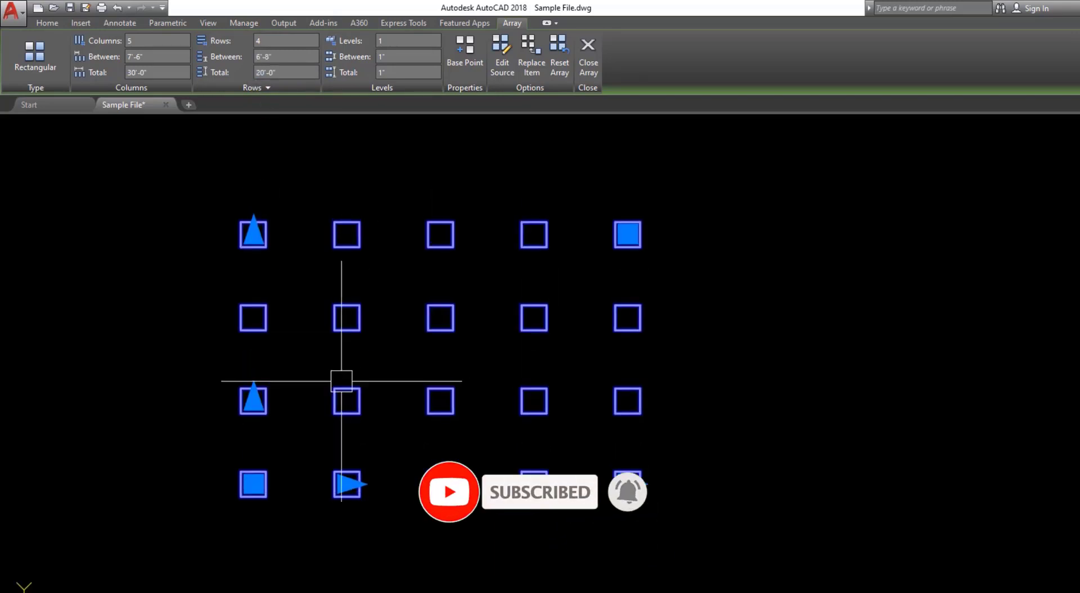
middle_click_drag(380, 411, 467, 404)
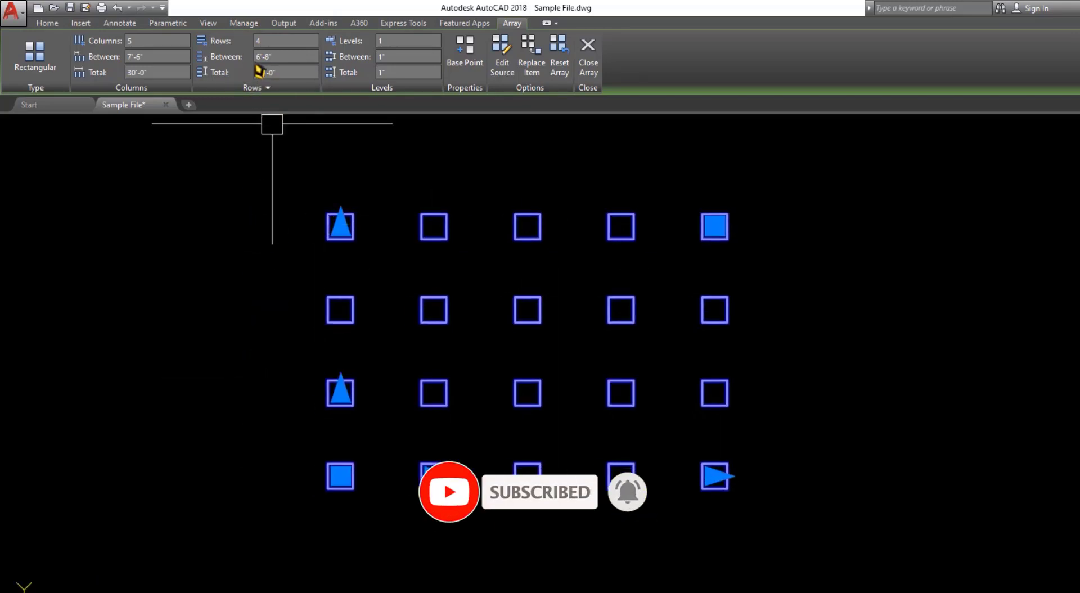
middle_click_drag(521, 292, 409, 312)
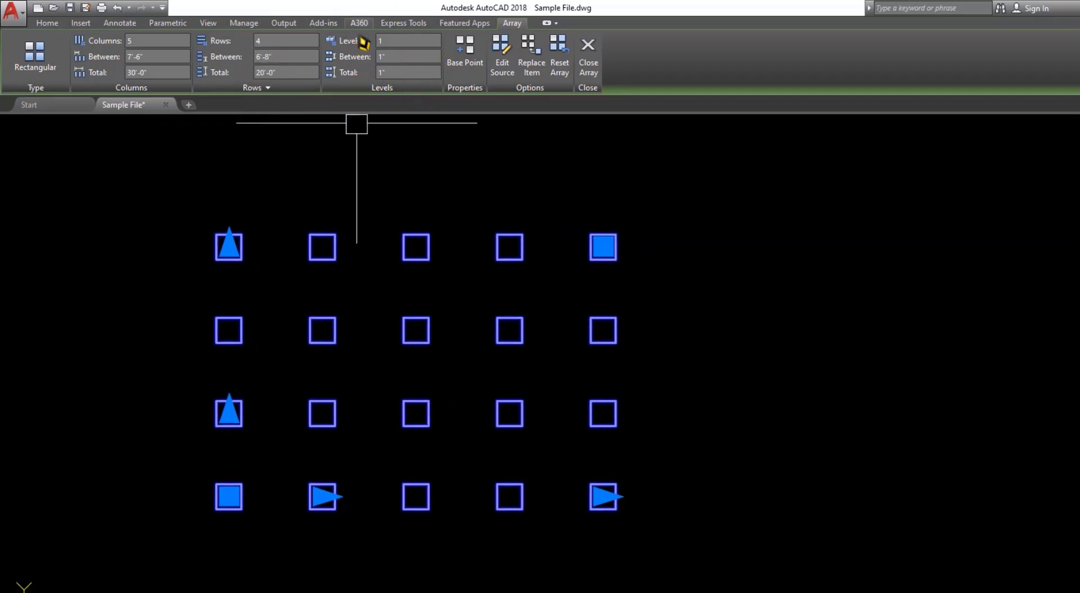
middle_click_drag(384, 244, 395, 248)
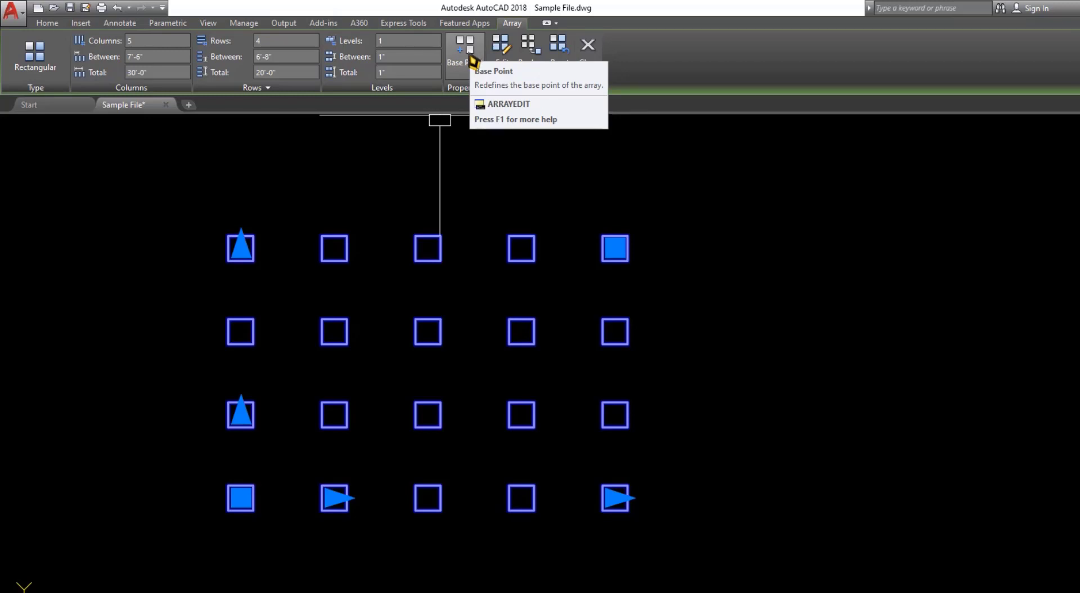
Step: Examine the array's base point grip on the first square of the bottom row
middle_click_drag(309, 369, 398, 265)
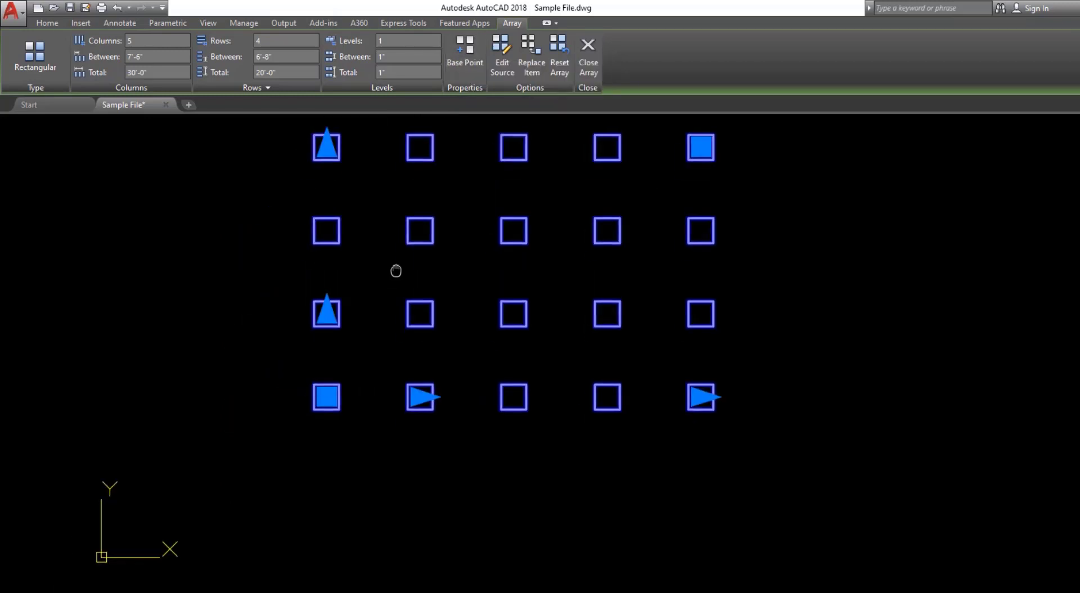
scroll(333, 393, "up", 6)
scroll(333, 393, "up", 5)
scroll(271, 388, "down", 7)
mouse_move(267, 390)
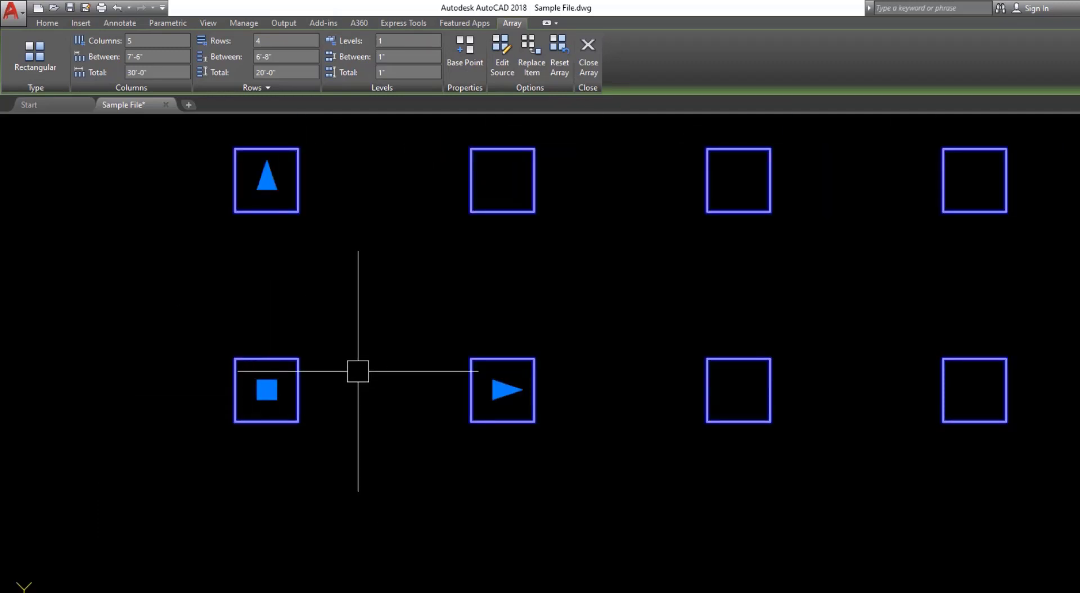
scroll(368, 351, "down", 2)
middle_click_drag(373, 343, 332, 398)
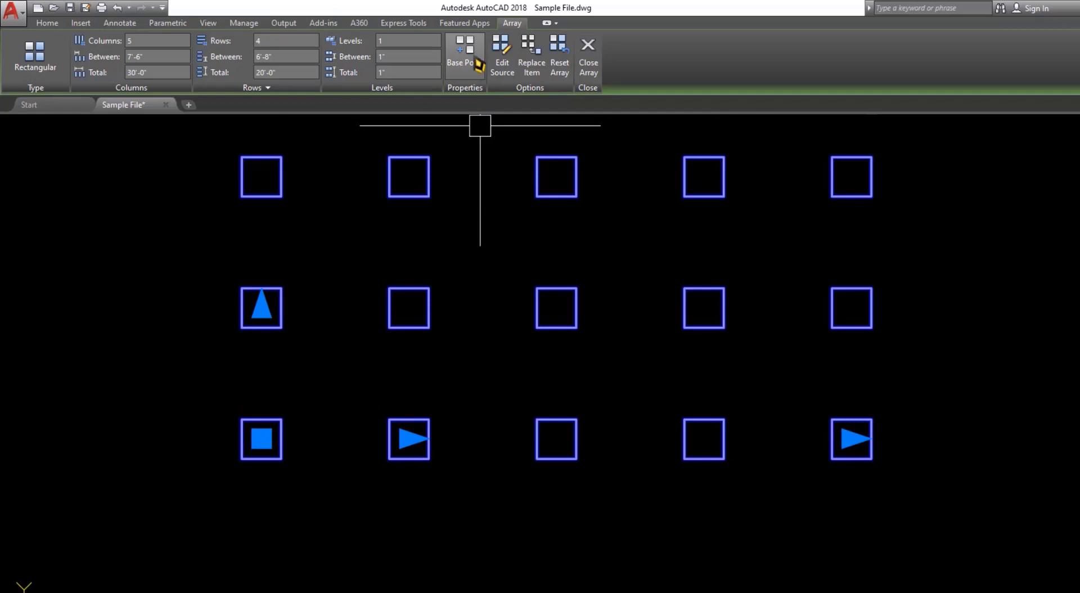
mouse_move(262, 438)
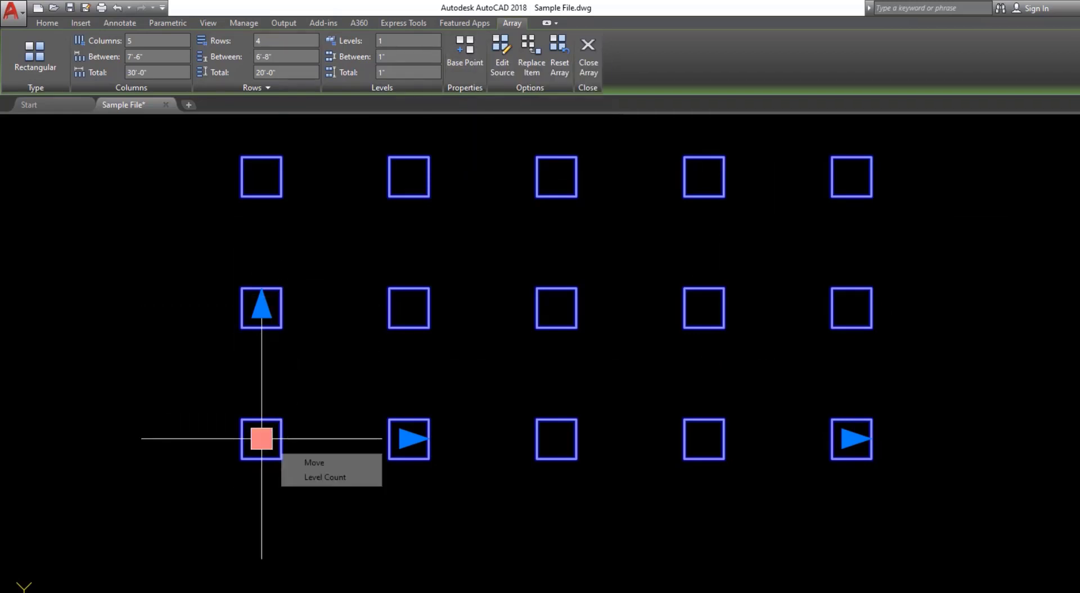
scroll(261, 439, "up", 4)
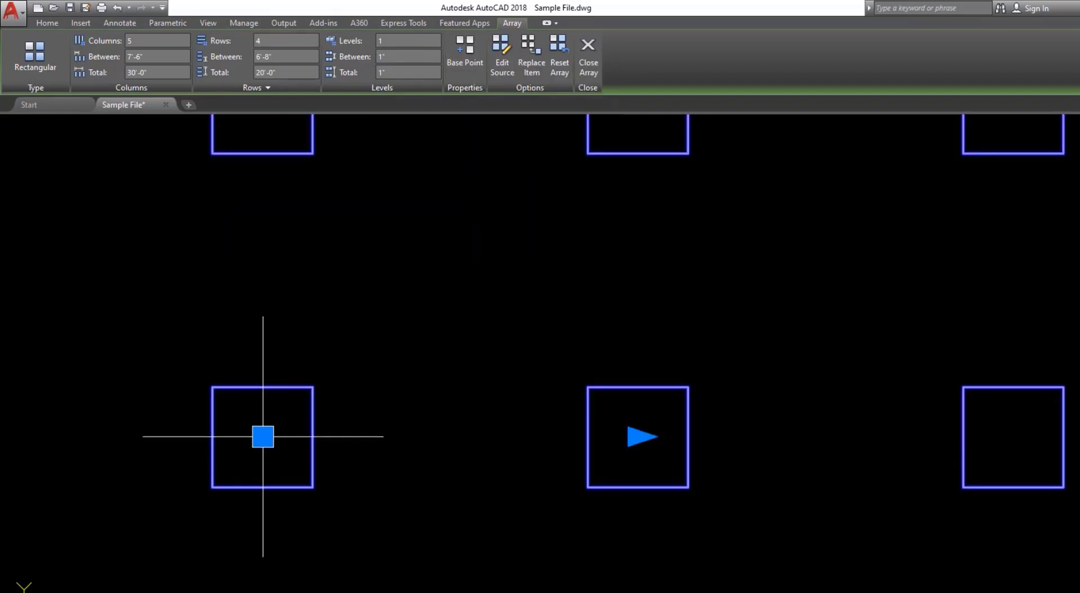
middle_click_drag(272, 280, 274, 412)
scroll(305, 451, "down", 2)
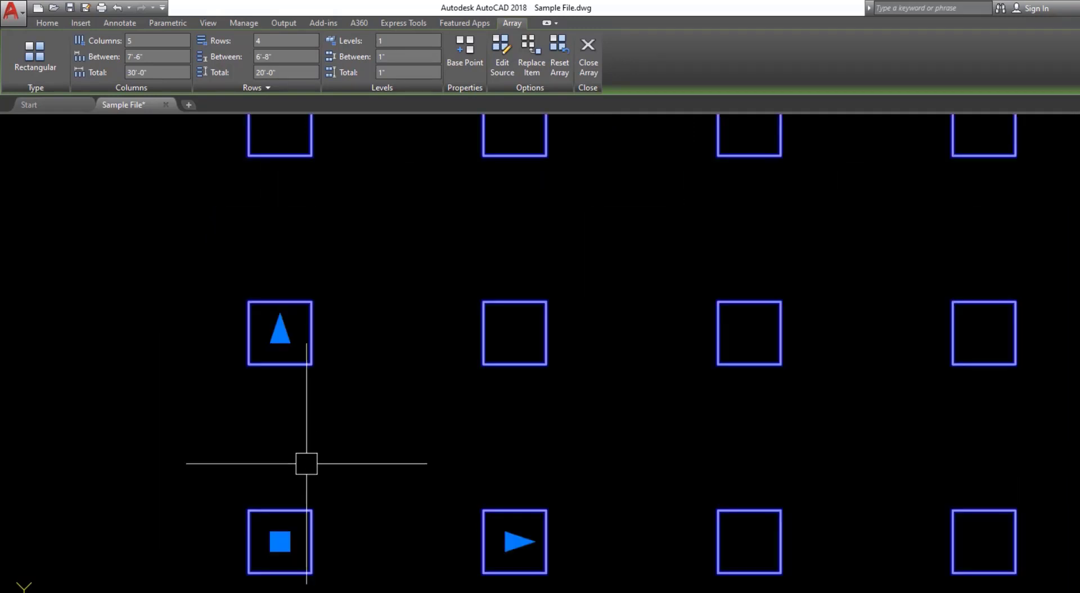
Step: Redefine the array's base point as the centre of the second row's first square, and then return it to the bottom row's first square
left_click(472, 58)
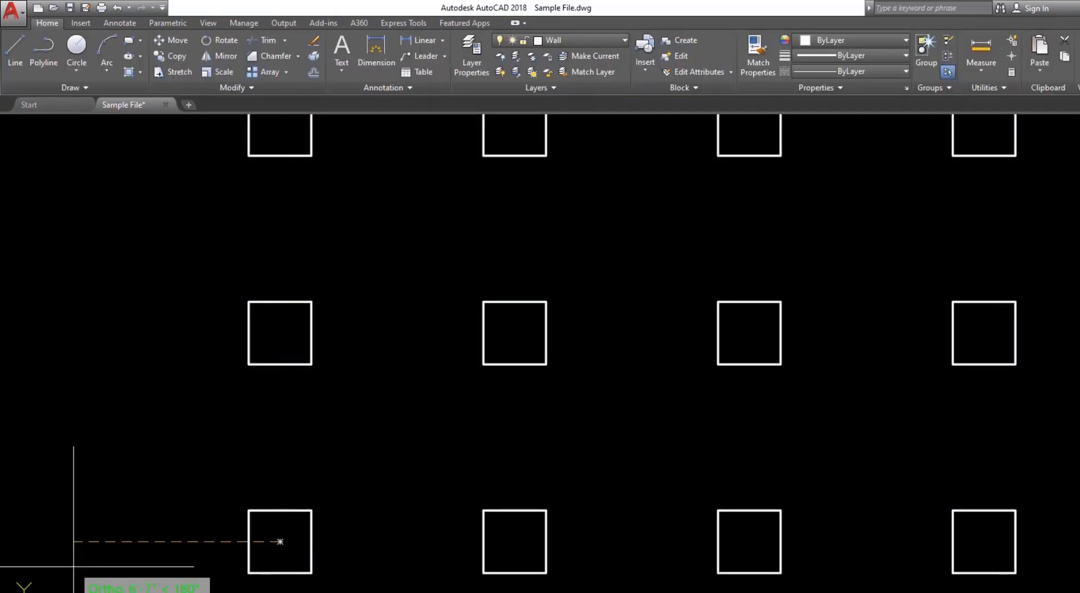
left_click(280, 332)
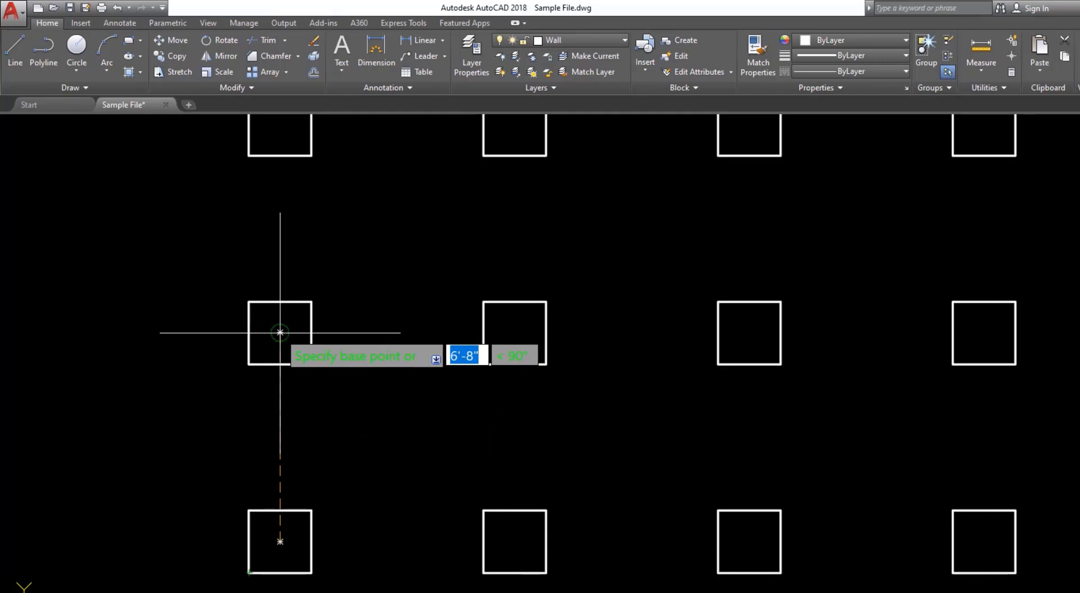
left_click(280, 332)
scroll(510, 411, "down", 4)
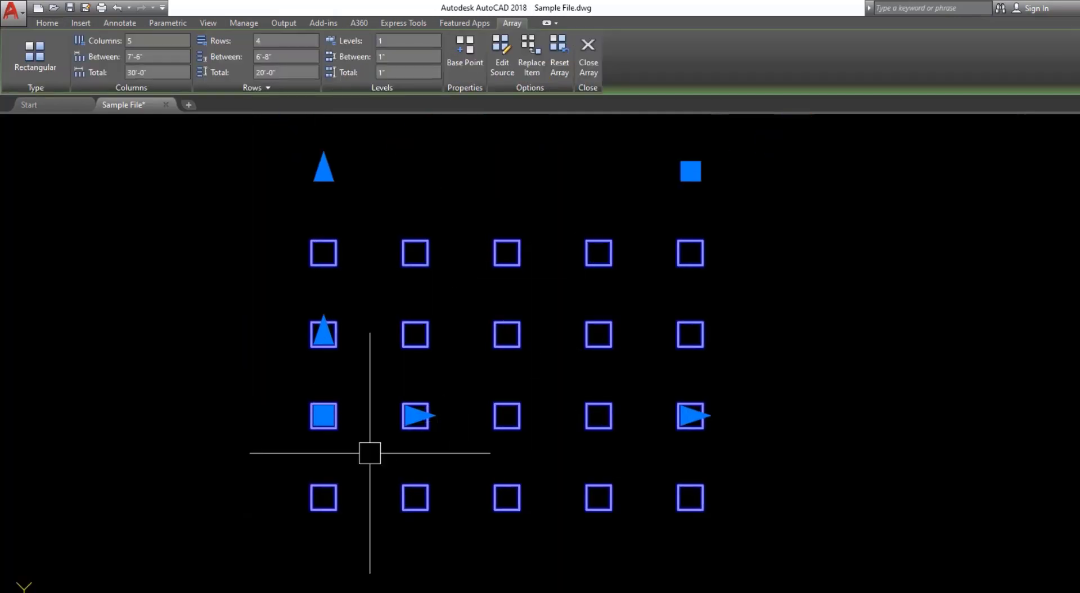
key("Return")
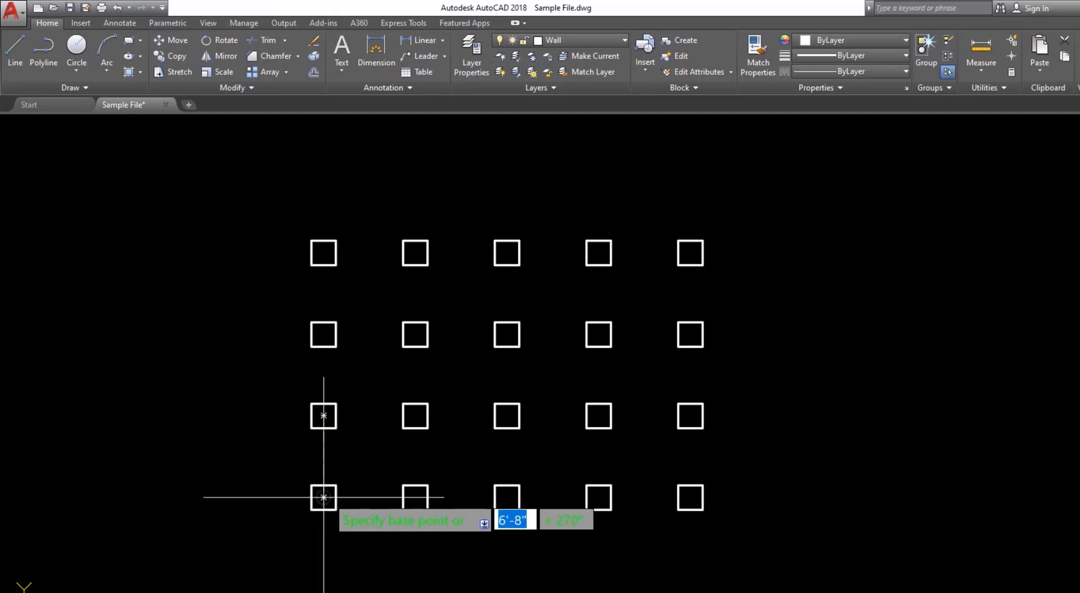
key("Escape")
Step: Start editing the array's source objects using the first square of the bottom row, accepting the array editing state
middle_click_drag(506, 397, 475, 406)
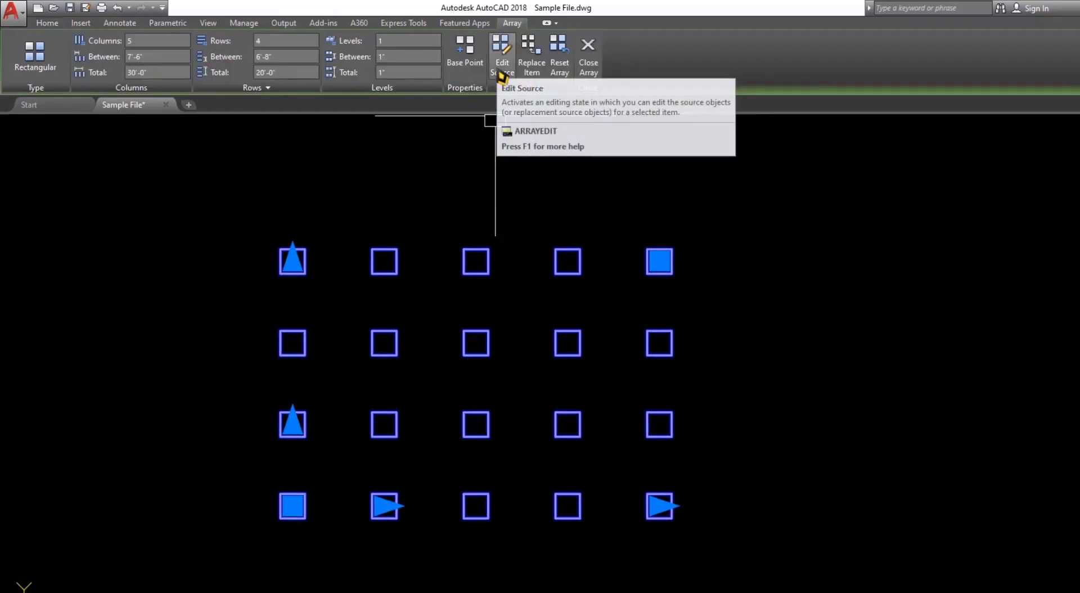
scroll(275, 492, "up", 8)
scroll(424, 321, "down", 4)
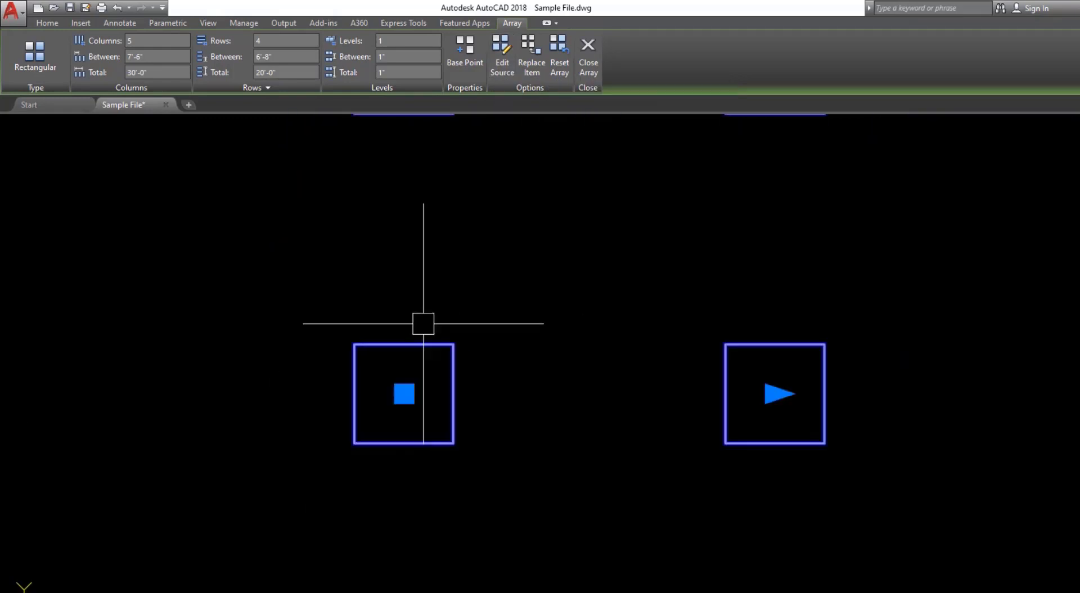
mouse_move(432, 325)
middle_mouse_down()
mouse_move(424, 345)
mouse_move(451, 359)
middle_mouse_up()
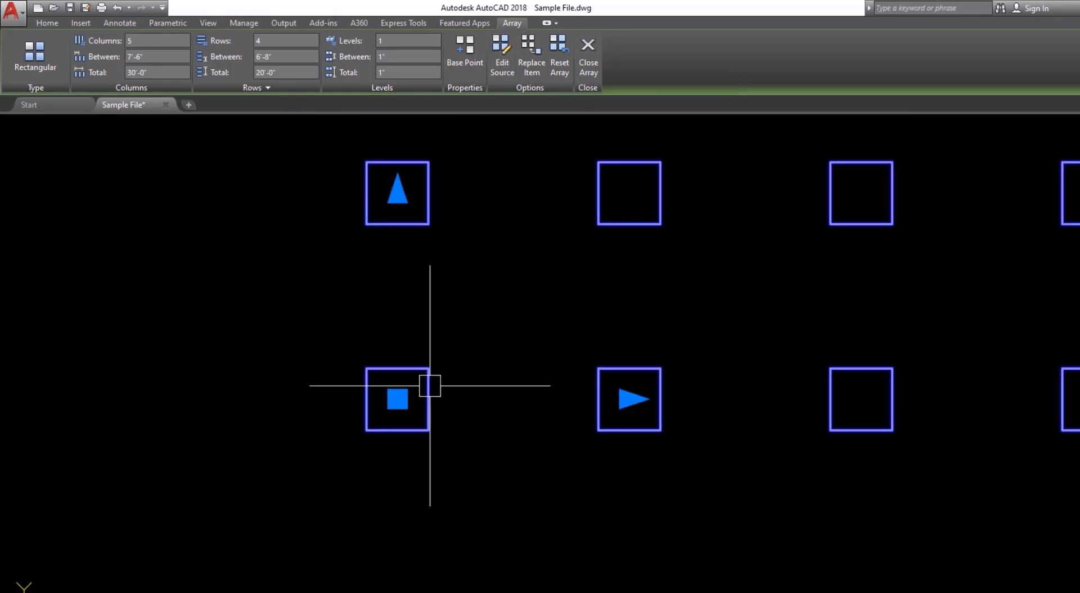
scroll(437, 370, "down", 2)
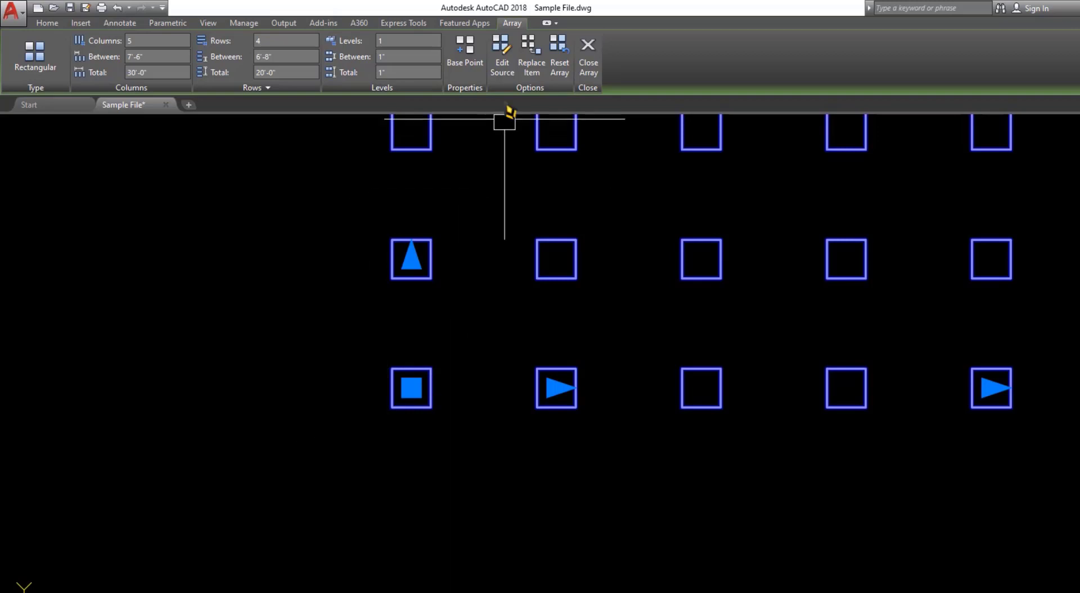
left_click(503, 67)
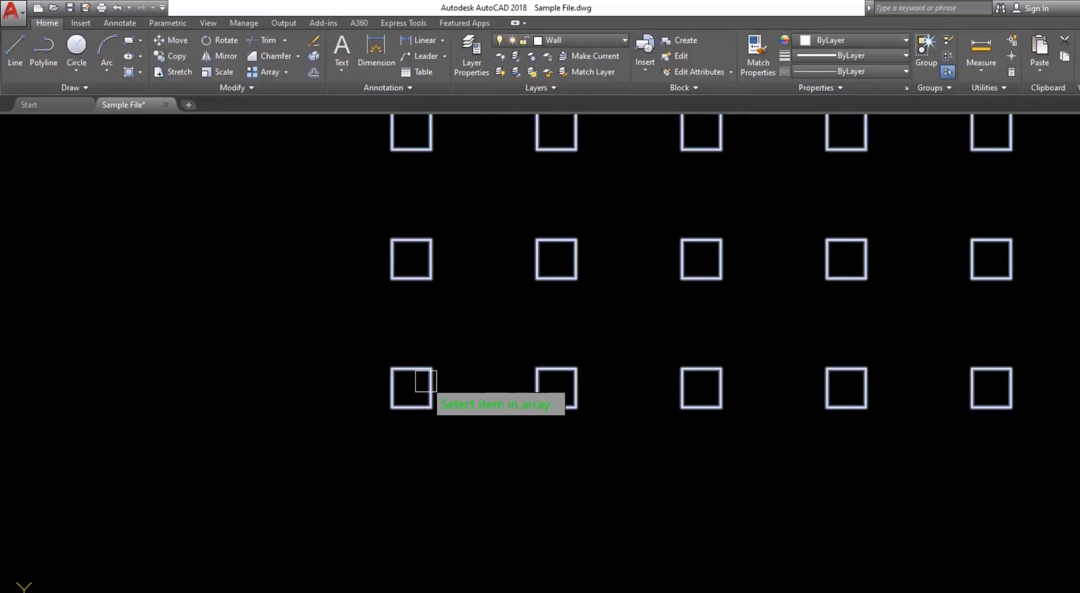
left_click(431, 388)
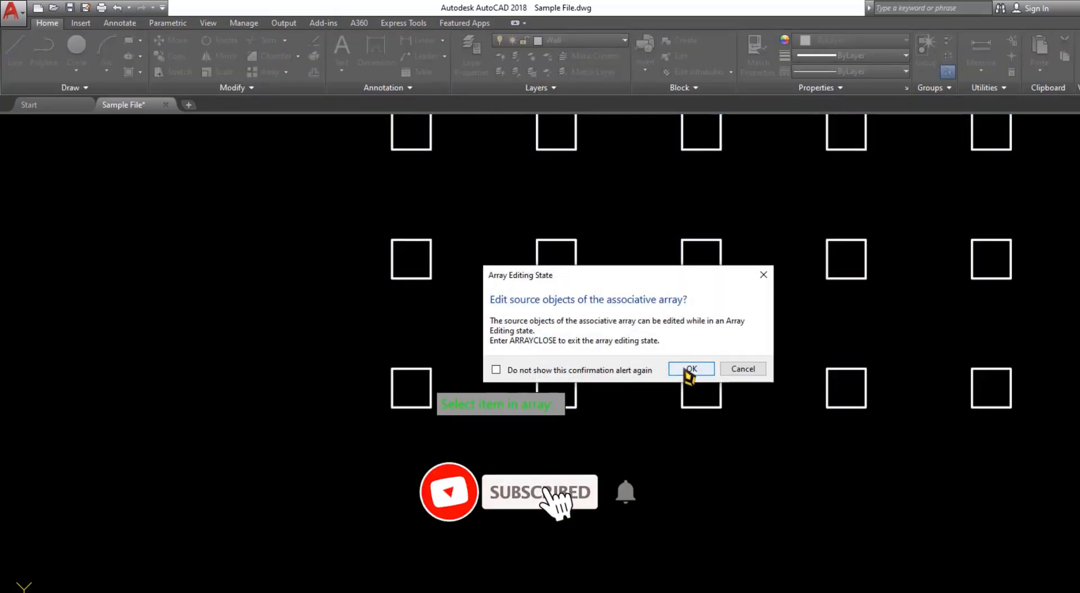
left_click(686, 369)
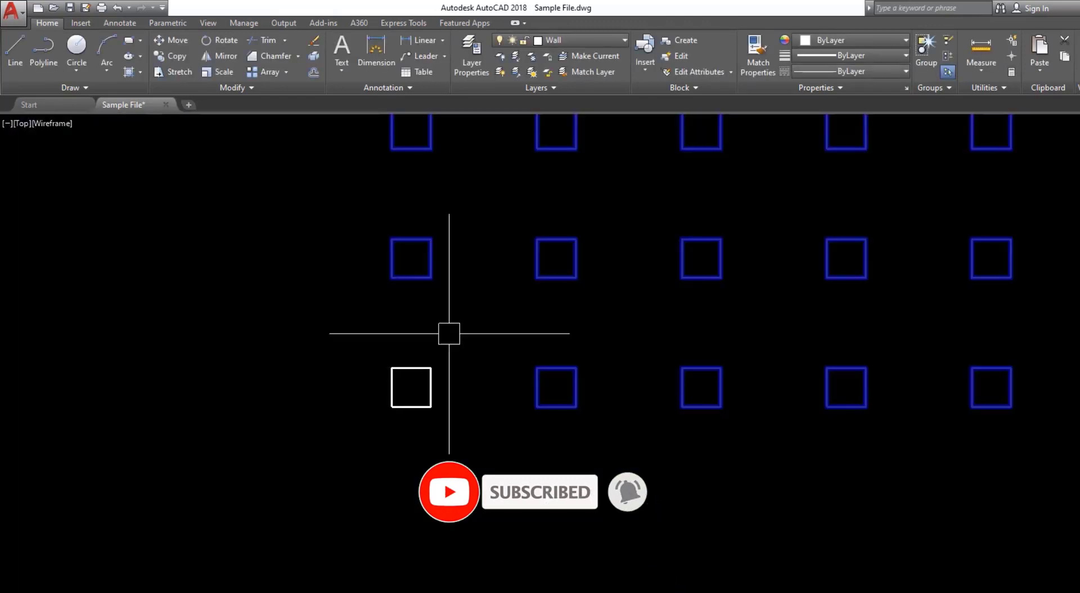
Step: Stretch the source square's upper edge upward to turn it into a tall rectangle
scroll(448, 333, "up", 2)
left_click(384, 406)
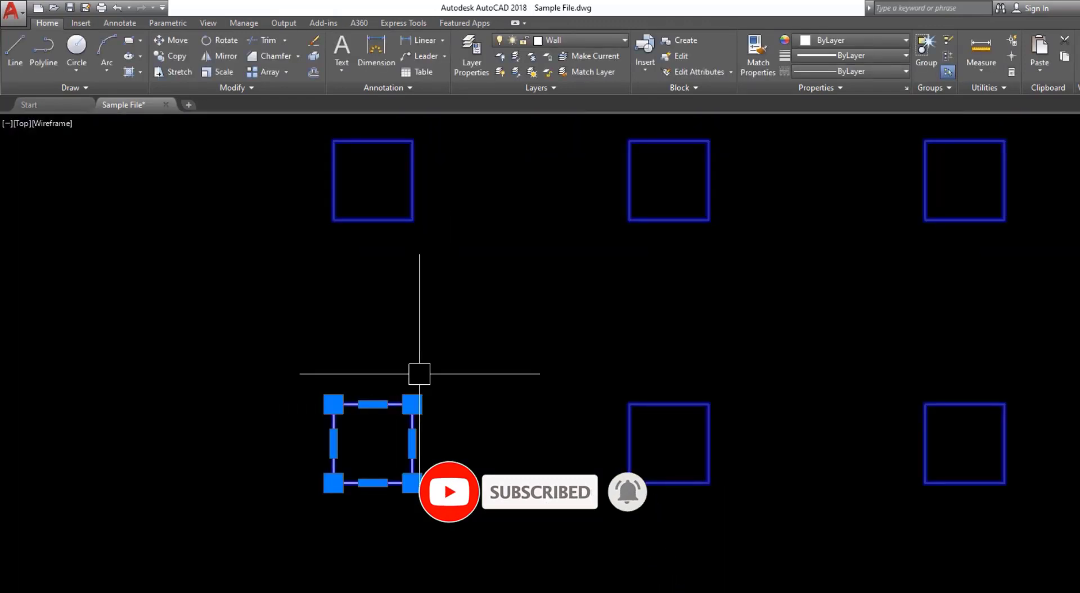
middle_click_drag(387, 406, 439, 364)
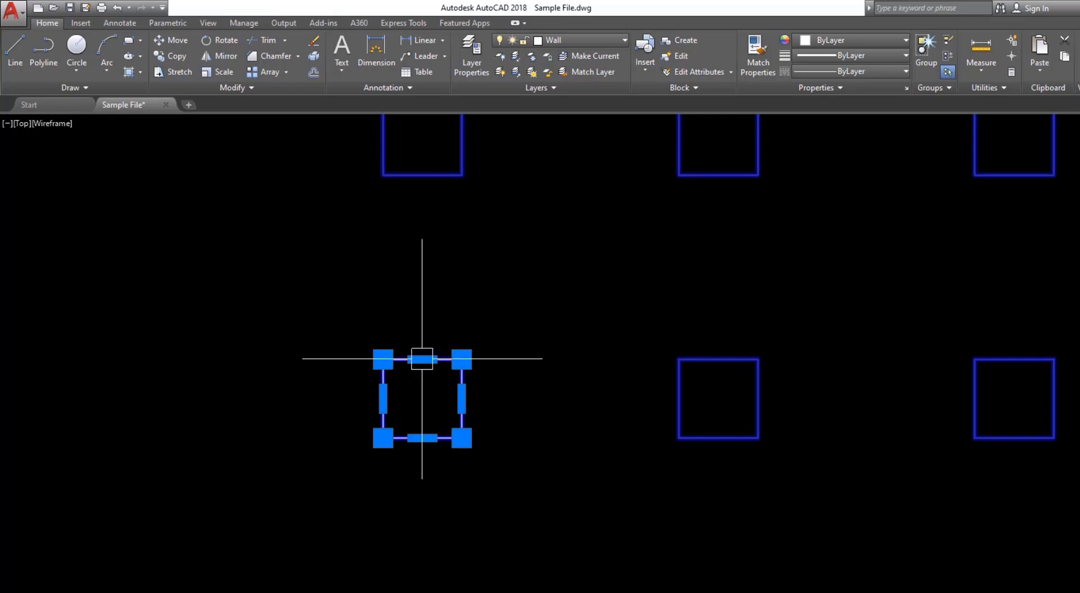
left_click(422, 358)
left_click(424, 302)
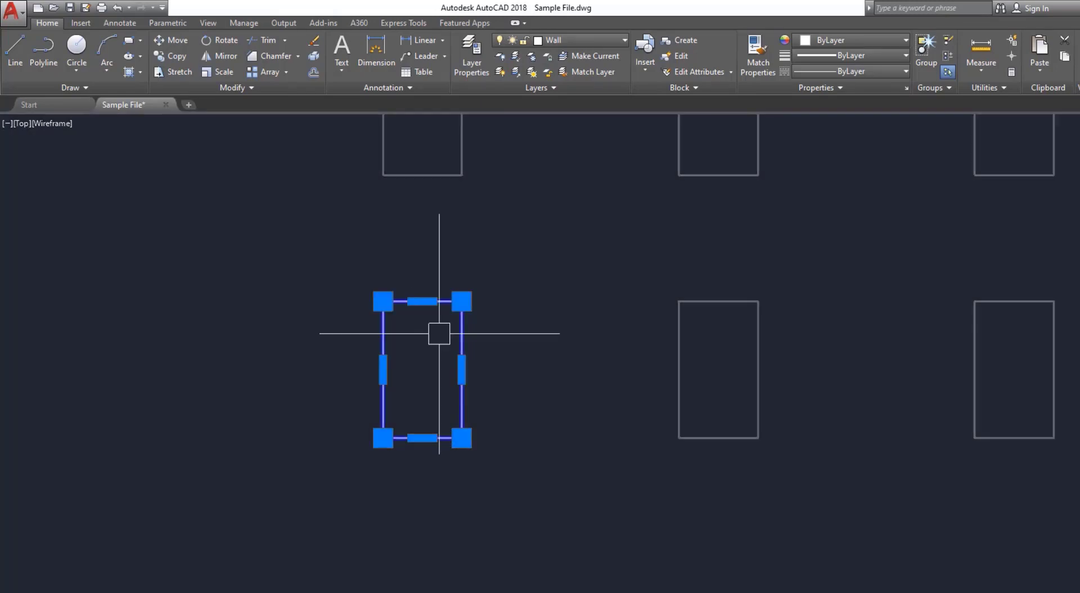
Step: Save the source rectangle's changes to the whole array and leave the array editing state
scroll(510, 353, "down", 4)
left_click(415, 441)
right_click(384, 450)
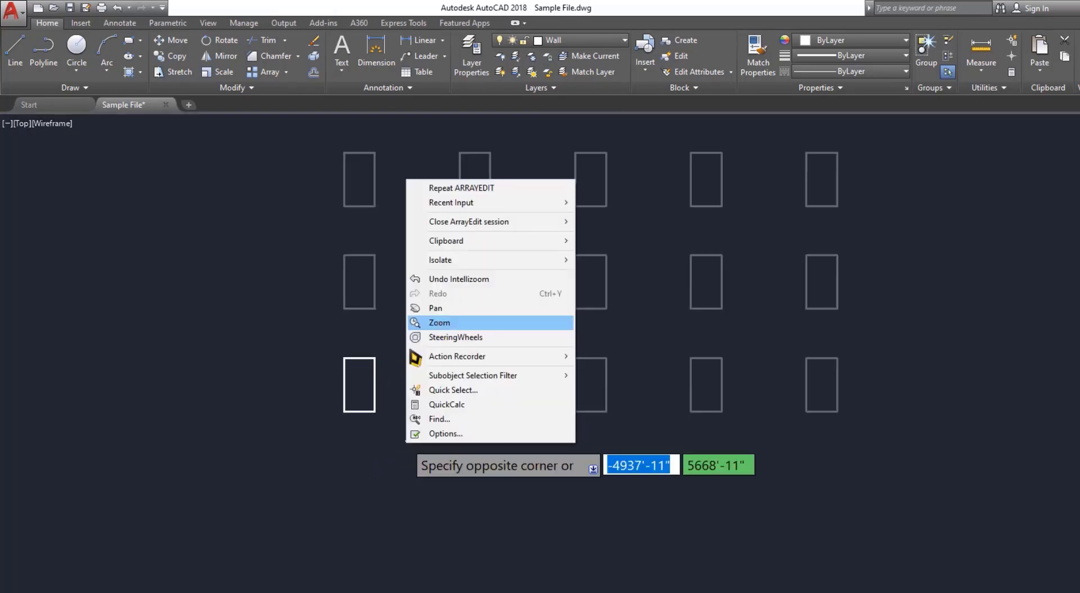
key("Escape")
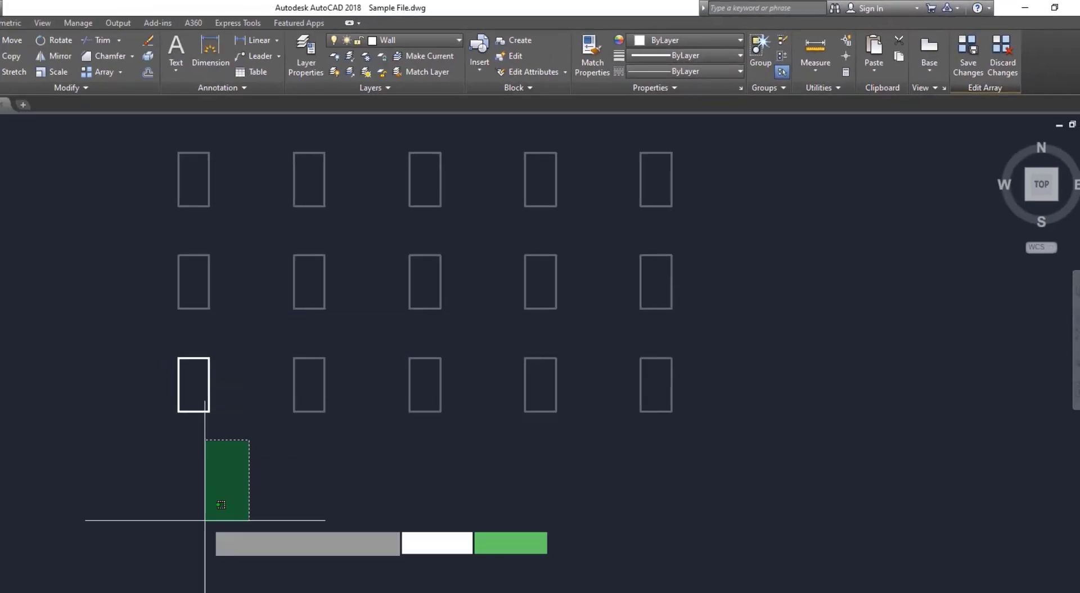
left_click(378, 512)
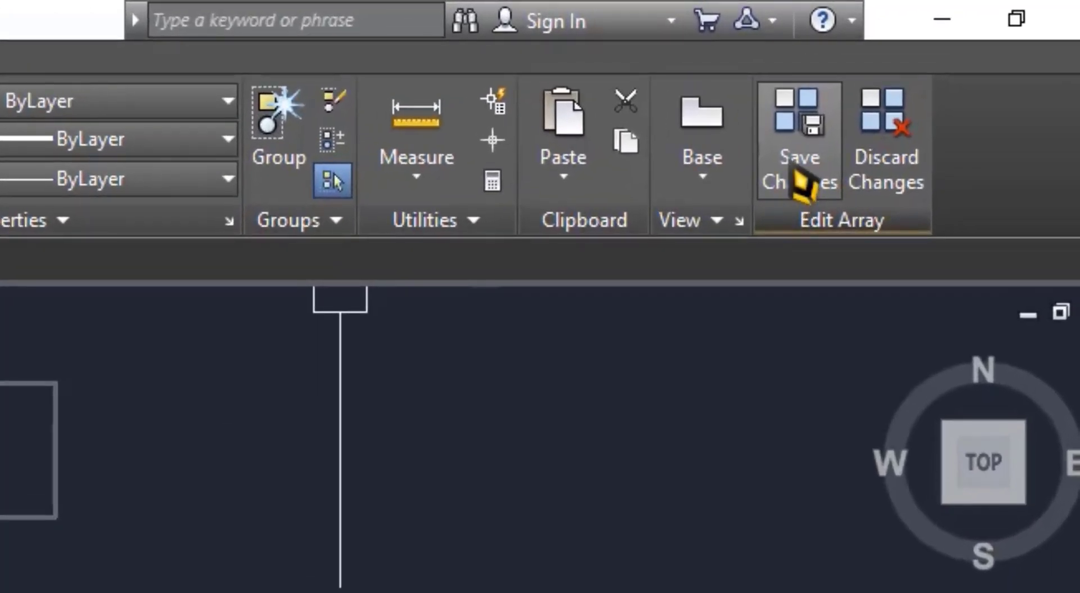
left_click(802, 181)
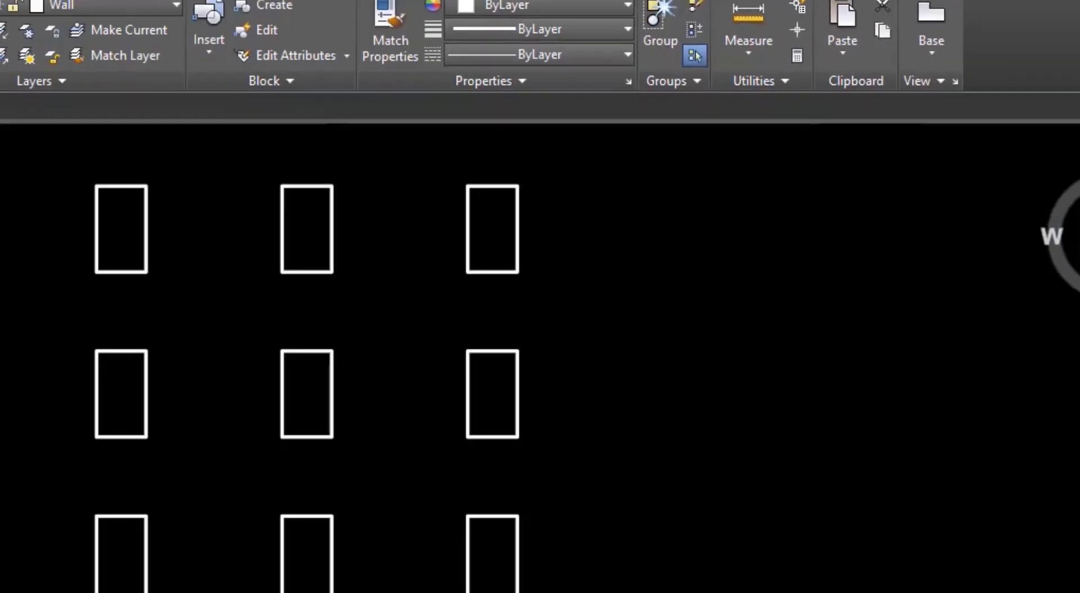
Step: Select the array and move it horizontally to the right using the base grip on the bottom row's first rectangle
scroll(388, 276, "down", 2)
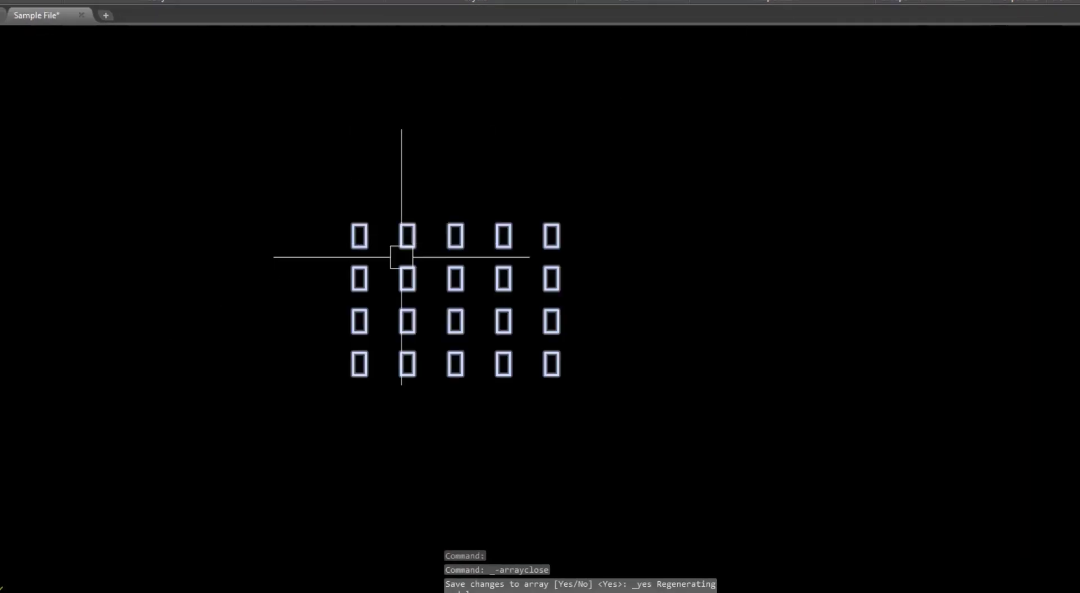
scroll(414, 293, "up", 4)
middle_click_drag(413, 308, 480, 212)
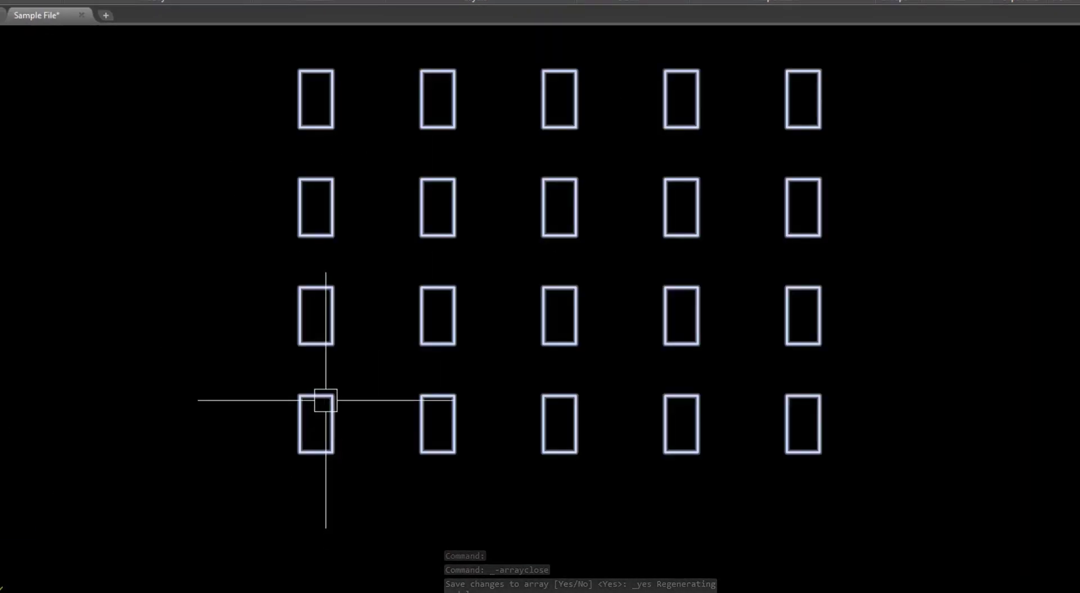
scroll(309, 320, "up", 4)
scroll(309, 320, "down", 5)
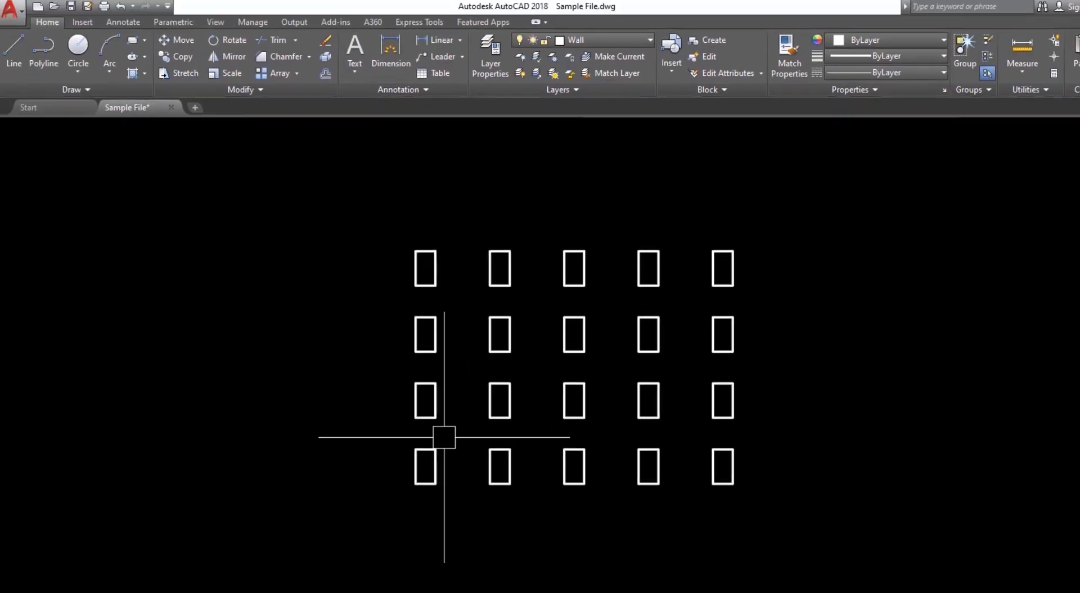
left_click(428, 456)
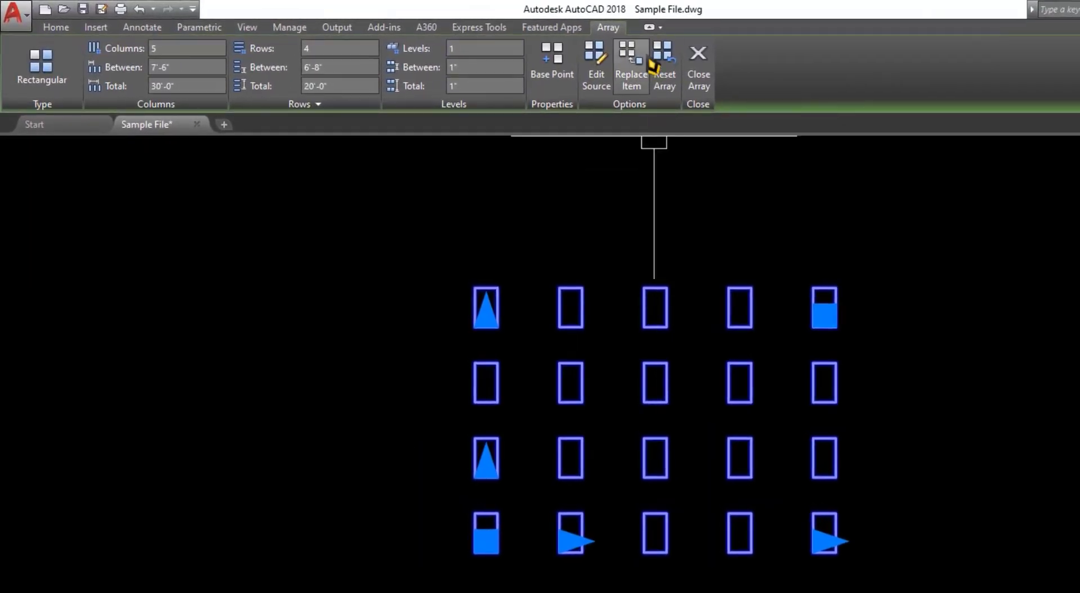
scroll(475, 543, "up", 4)
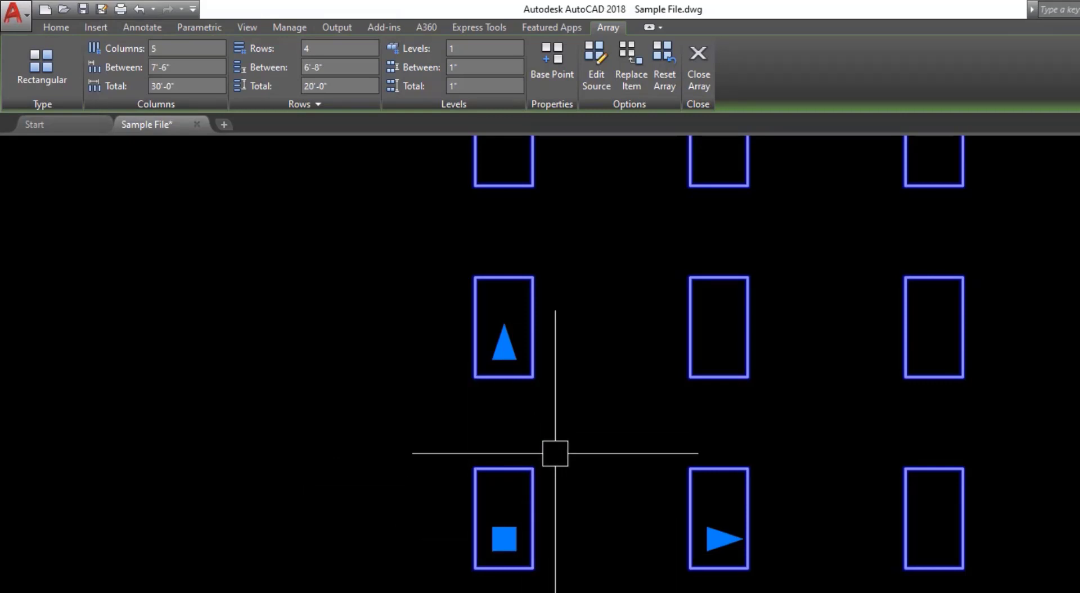
middle_click_drag(555, 451, 555, 486)
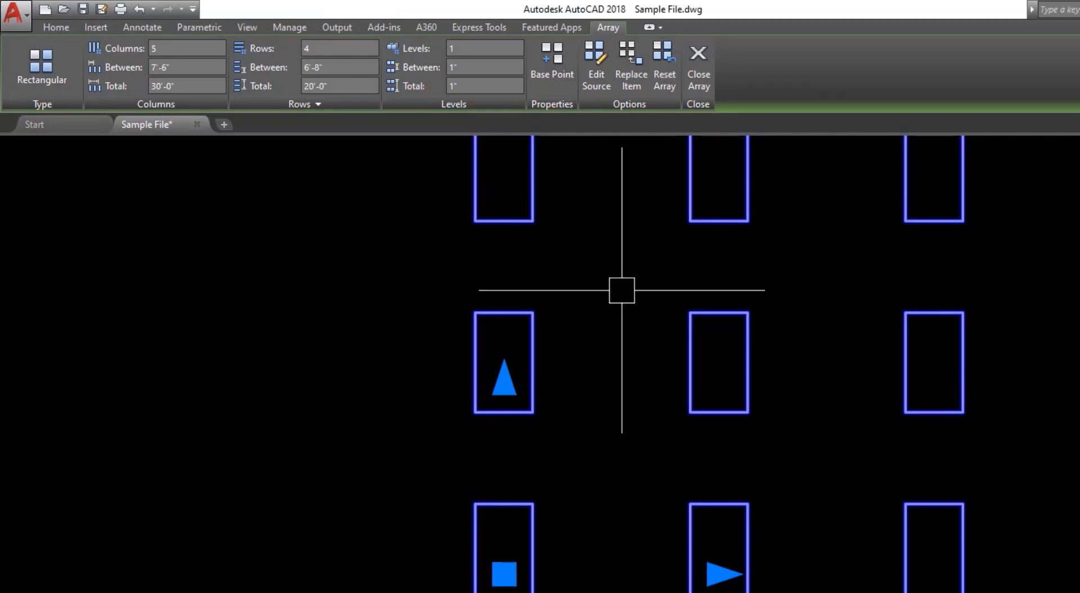
scroll(569, 364, "down", 2)
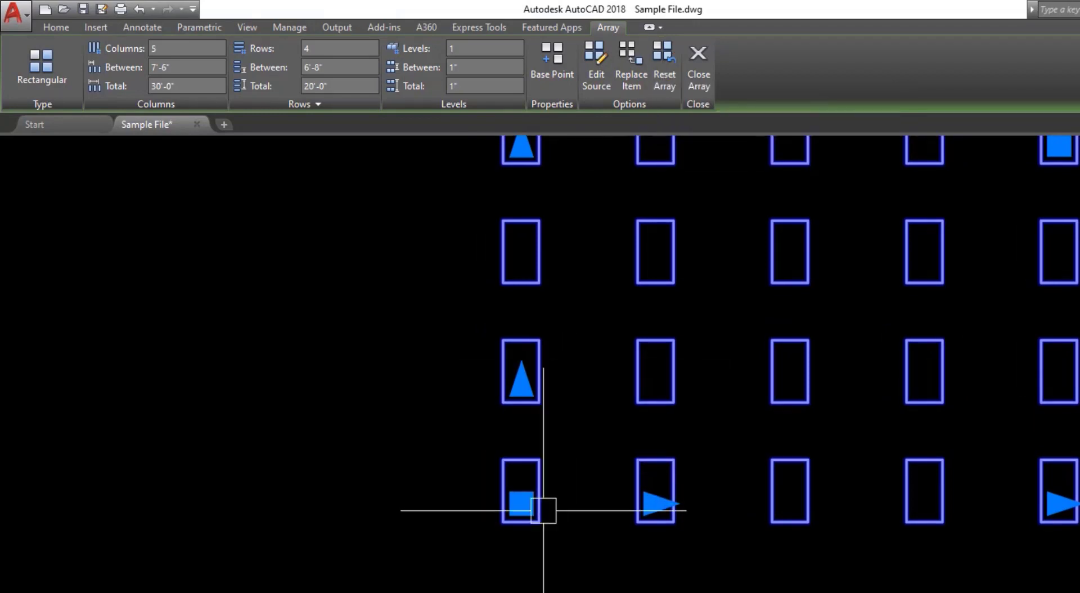
mouse_move(521, 503)
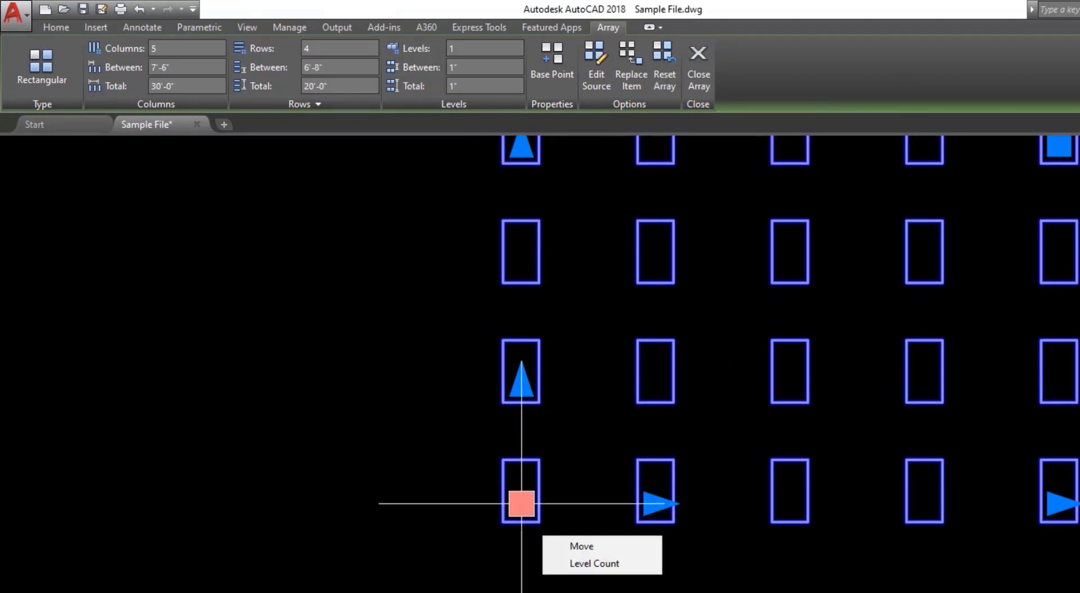
left_click(579, 546)
left_click(730, 455)
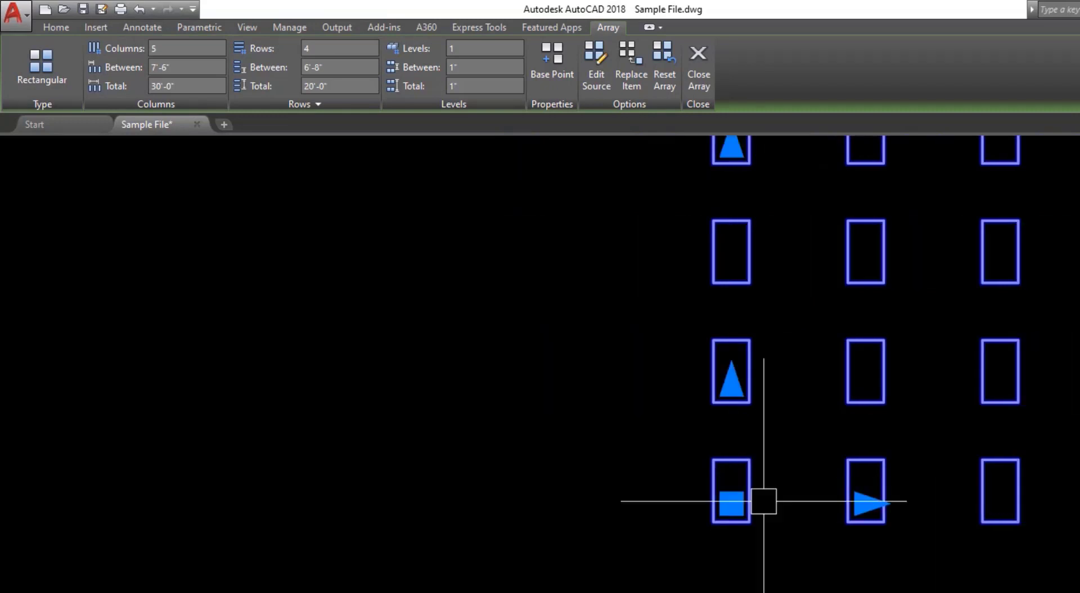
Step: Try extending the array to 8 columns with the column count grip on the bottom row's last rectangle, and cancel
mouse_move(763, 500)
middle_mouse_down()
mouse_move(403, 458)
mouse_move(524, 565)
middle_mouse_up()
scroll(524, 565, "down", 3)
middle_click_drag(697, 569, 596, 518)
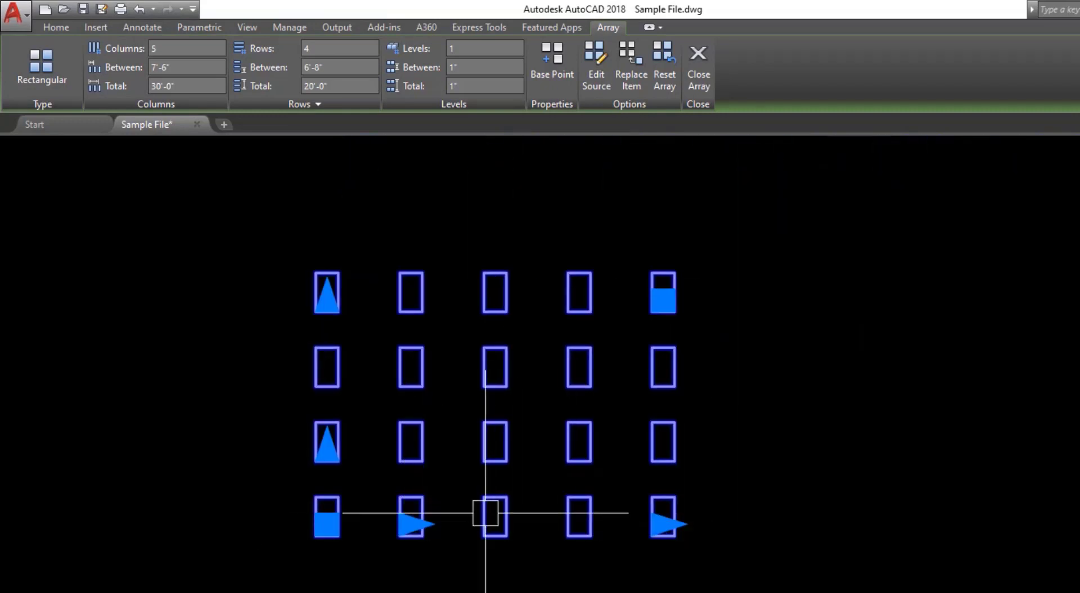
left_click(664, 523)
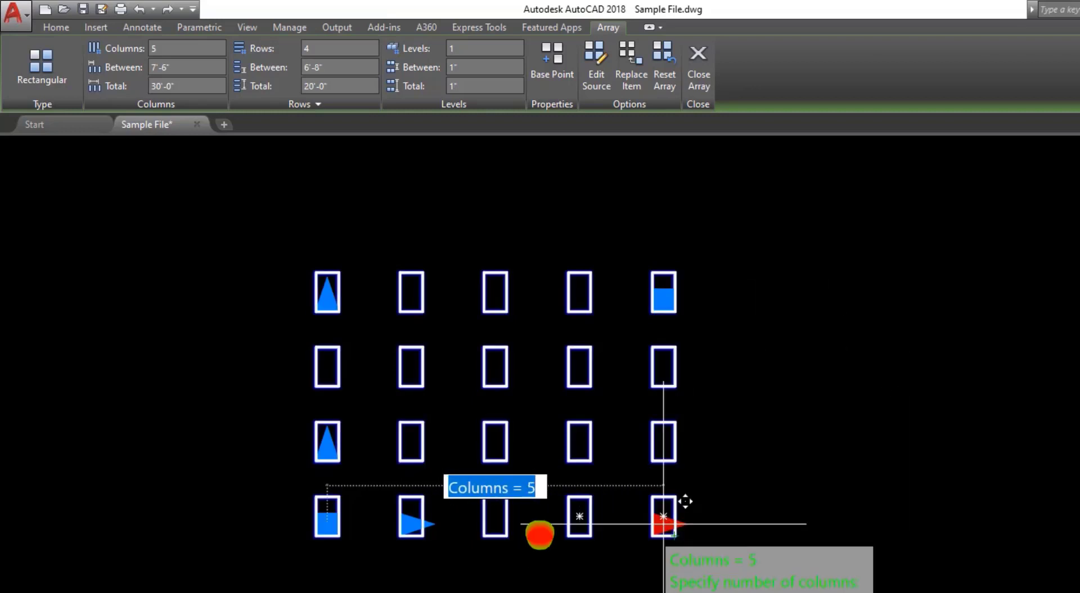
key("Escape")
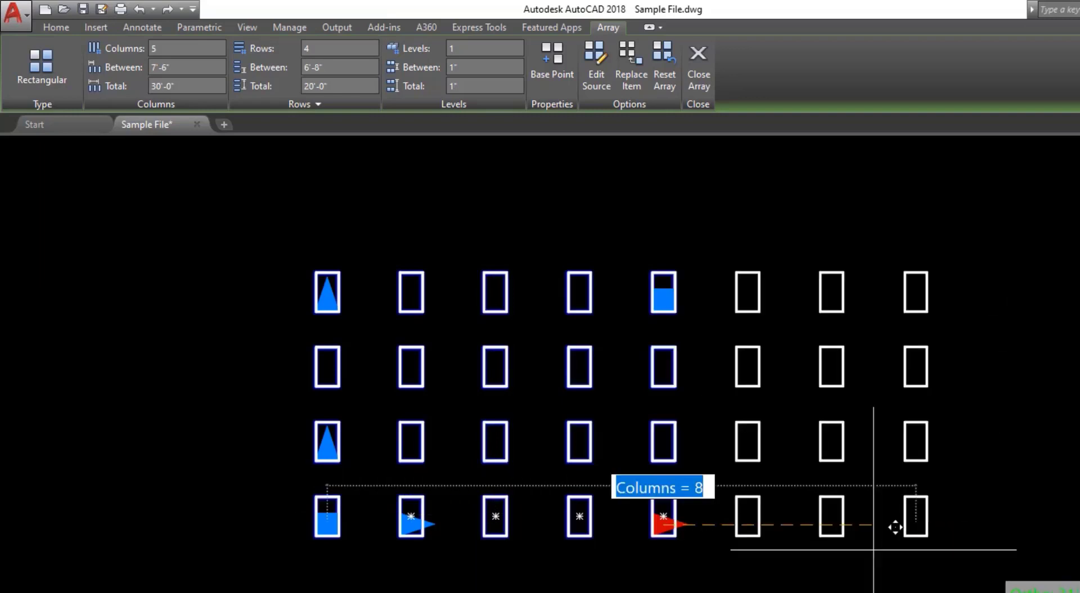
left_click(615, 473)
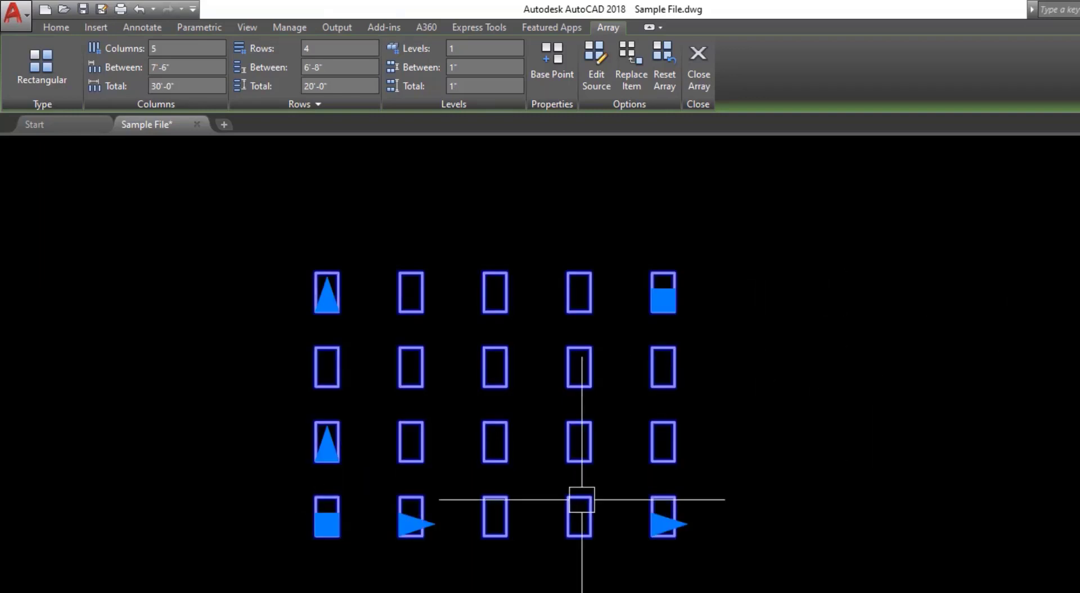
Step: Increase the array to 5 rows by pulling the row count grip on the first column's uppermost rectangle upward
middle_click_drag(581, 499, 579, 546)
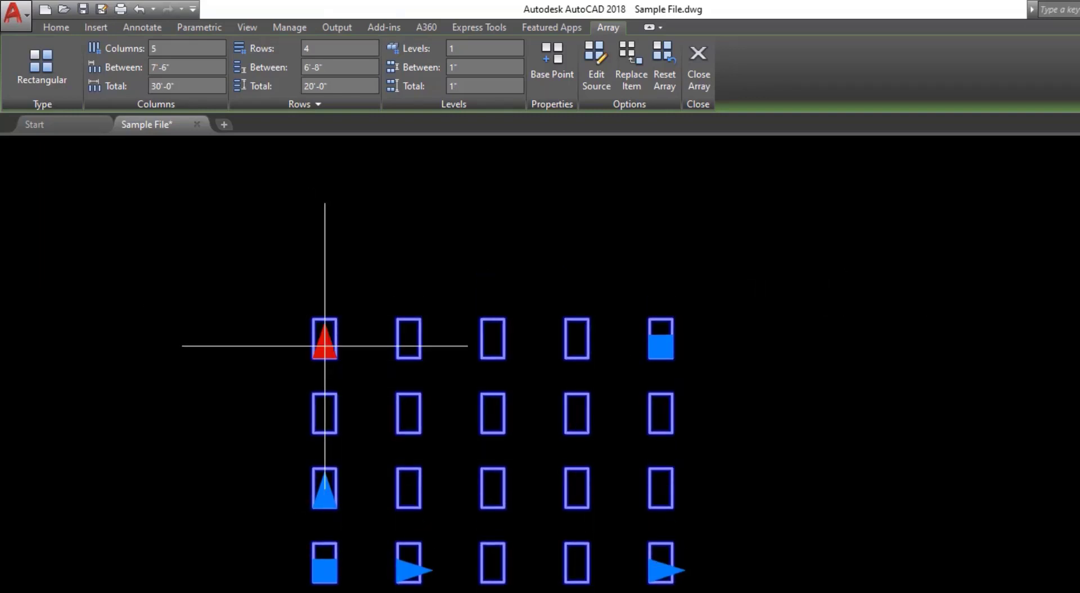
left_click(325, 342)
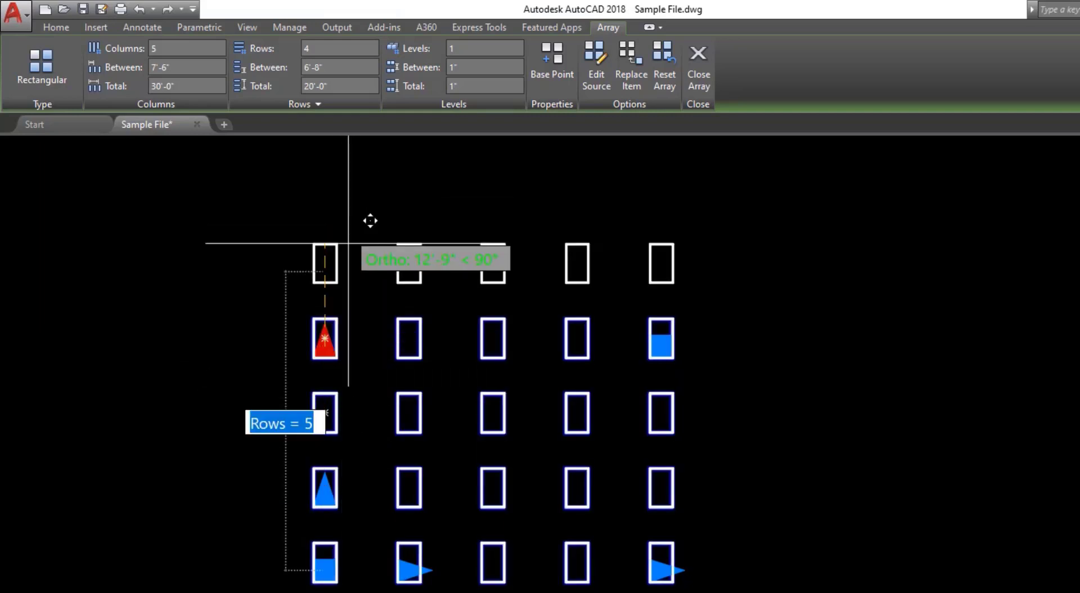
left_click(350, 224)
middle_click_drag(411, 439, 375, 378)
middle_click_drag(467, 429, 560, 446)
key("Escape")
middle_click_drag(465, 514, 501, 522)
left_click(416, 534)
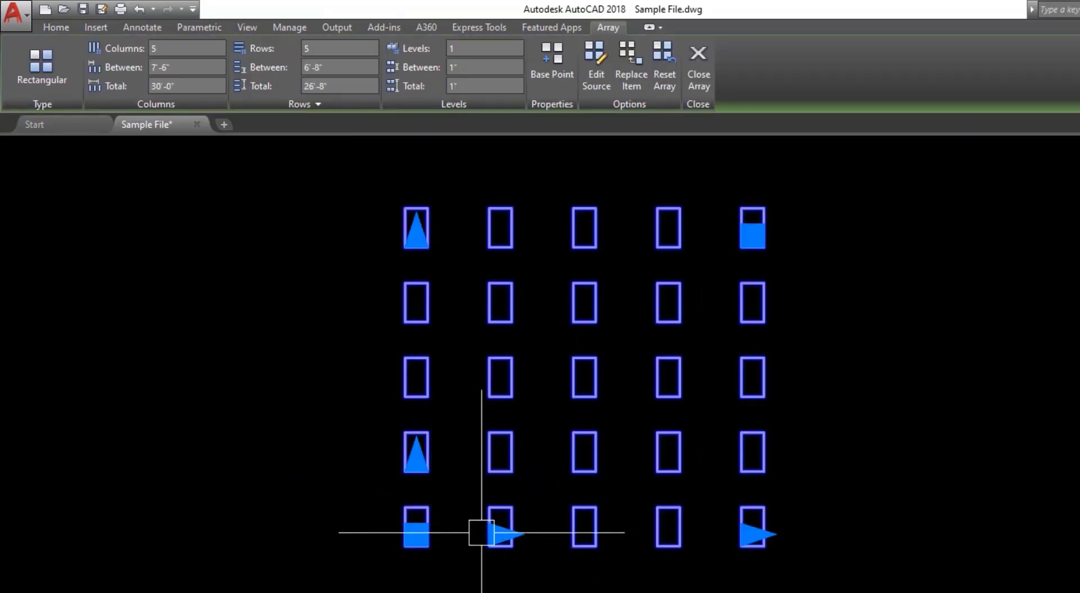
Step: Widen the array's column spacing to about 17'-8" with the spacing grip on the bottom row's second rectangle
scroll(481, 532, "up", 2)
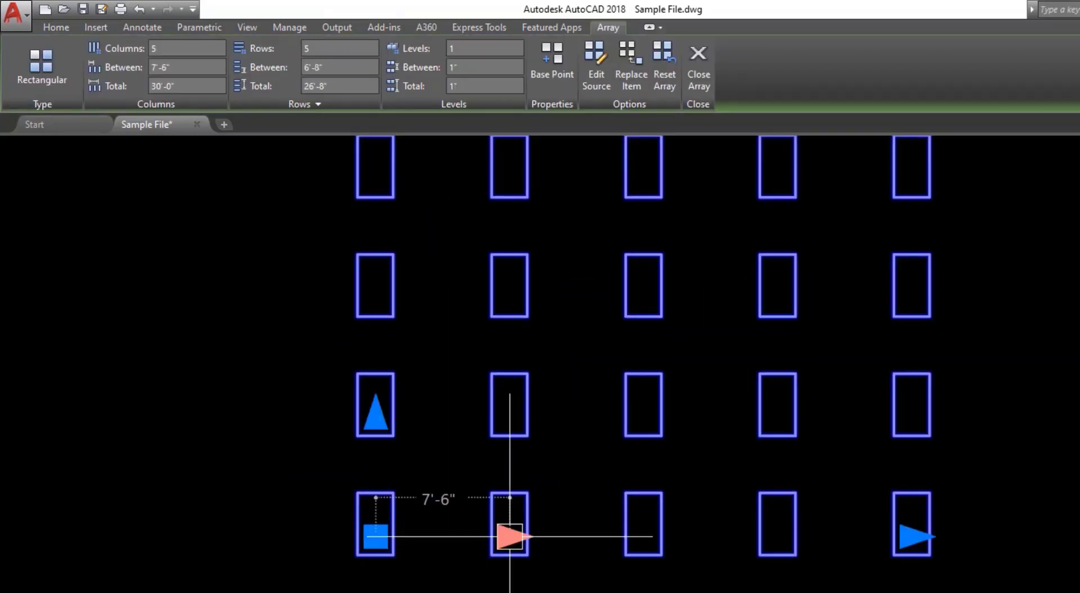
left_click(509, 536)
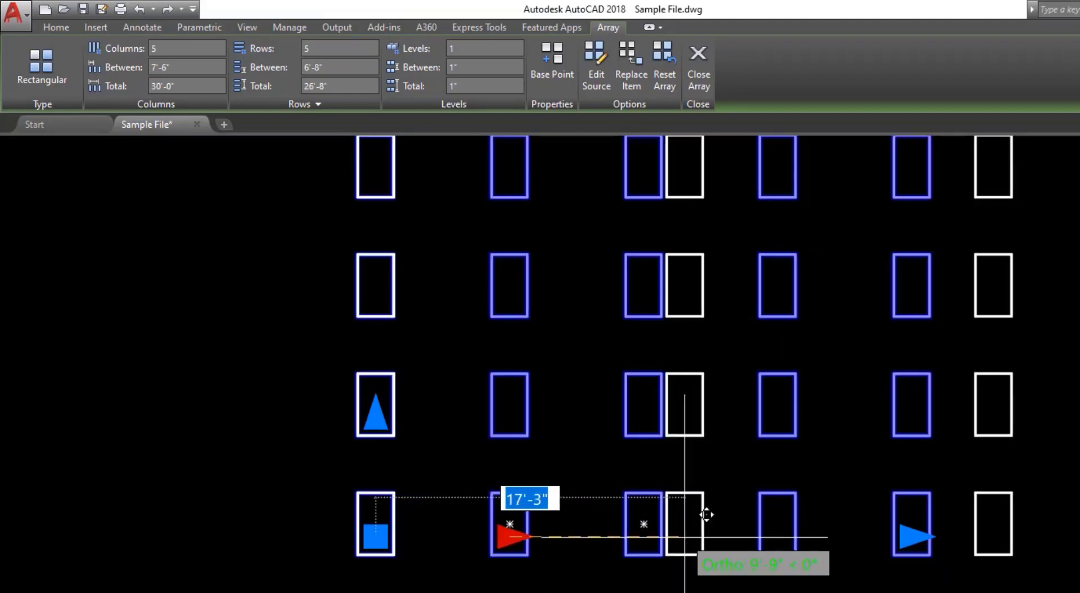
left_click(691, 536)
scroll(671, 540, "down", 2)
middle_click_drag(635, 544, 437, 527)
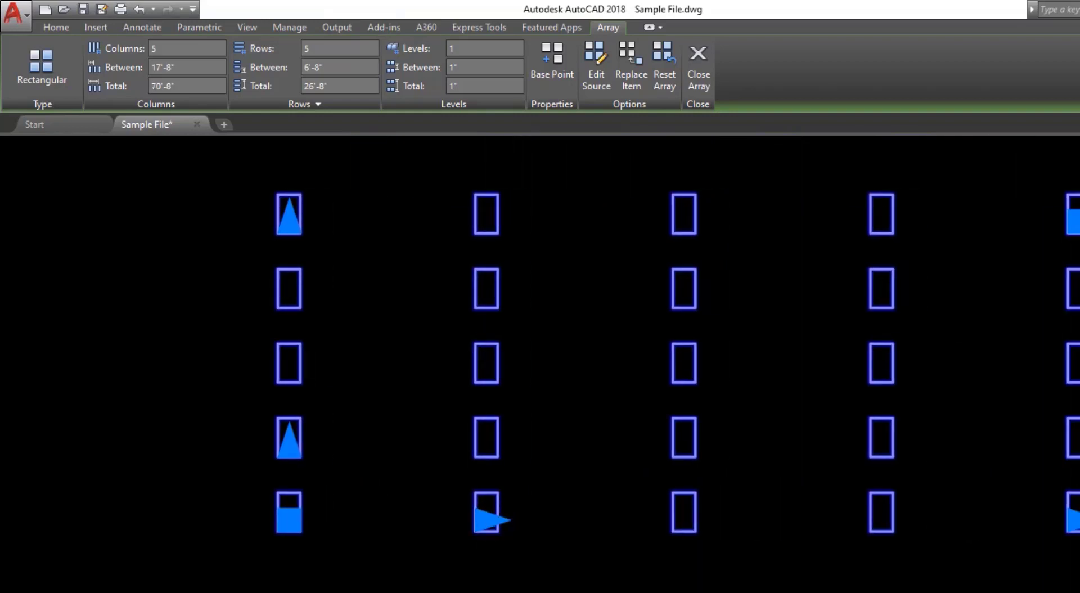
Step: Reduce the array's column spacing to about 9'-0" with the spacing grip on the bottom row's second rectangle
scroll(486, 514, "up", 2)
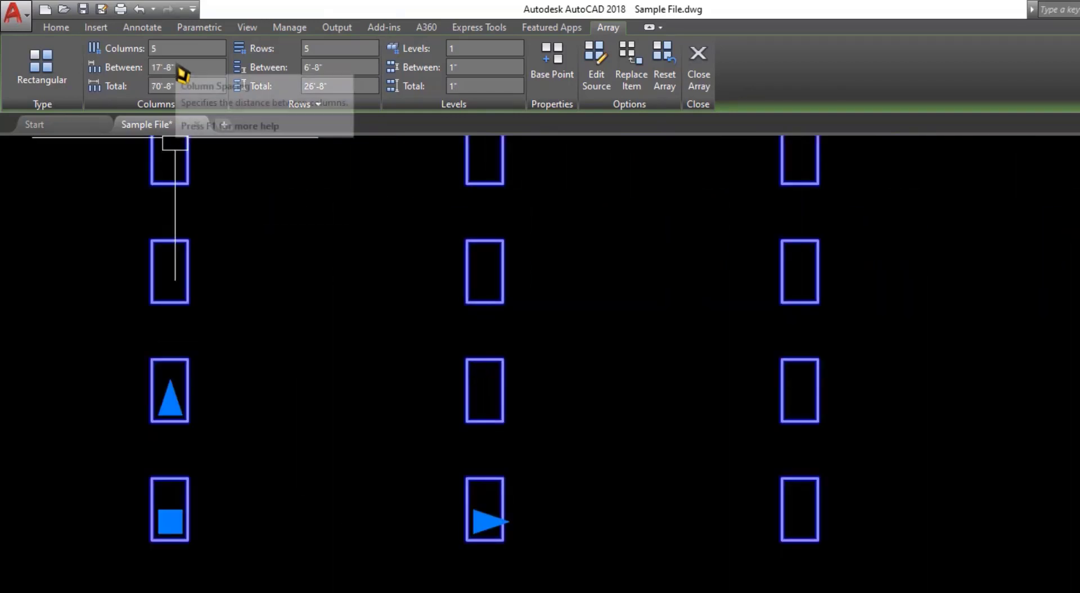
scroll(250, 189, "down", 2)
middle_click_drag(486, 468, 724, 588)
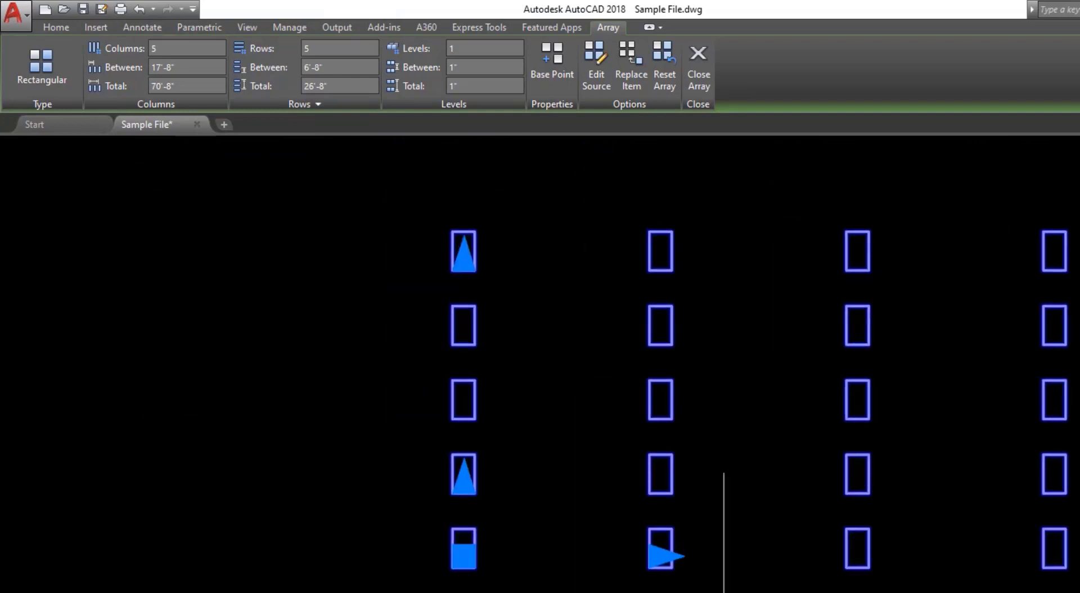
scroll(658, 563, "up", 2)
left_click(664, 546)
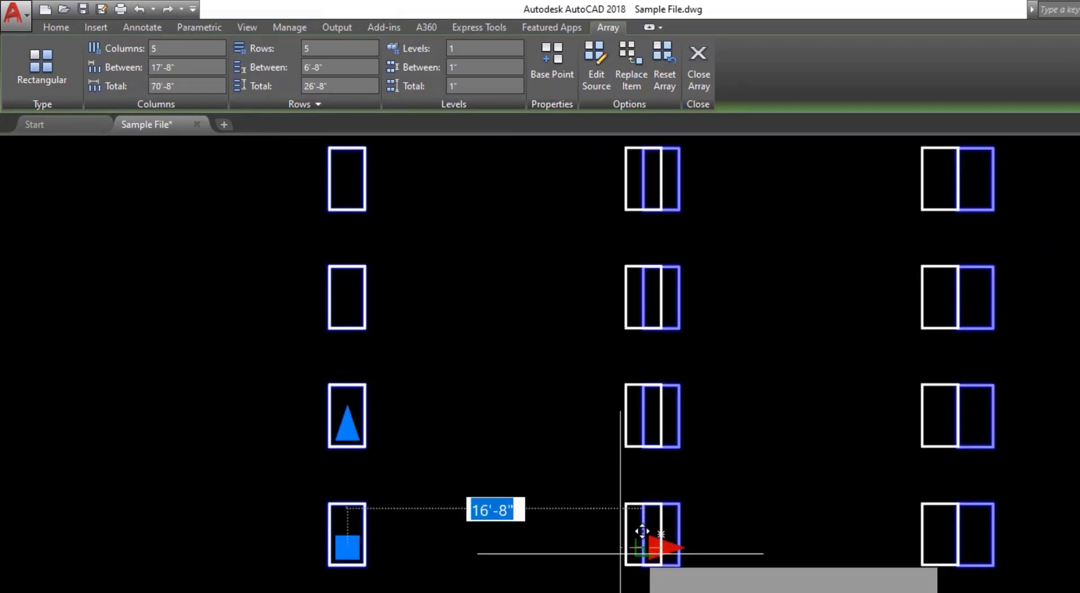
left_click(508, 546)
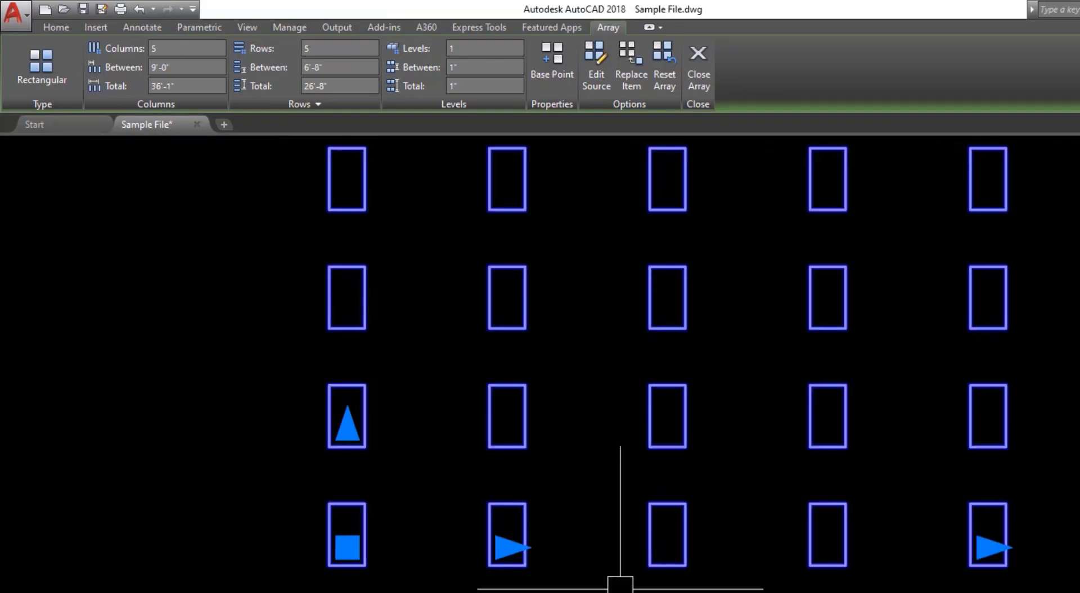
Step: Finish editing the rectangular array and close its settings
scroll(620, 589, "down", 3)
scroll(673, 559, "up", 3)
scroll(717, 434, "down", 4)
mouse_move(463, 532)
middle_mouse_down()
mouse_move(596, 488)
mouse_move(386, 501)
mouse_move(484, 470)
middle_mouse_up()
scroll(596, 489, "up", 2)
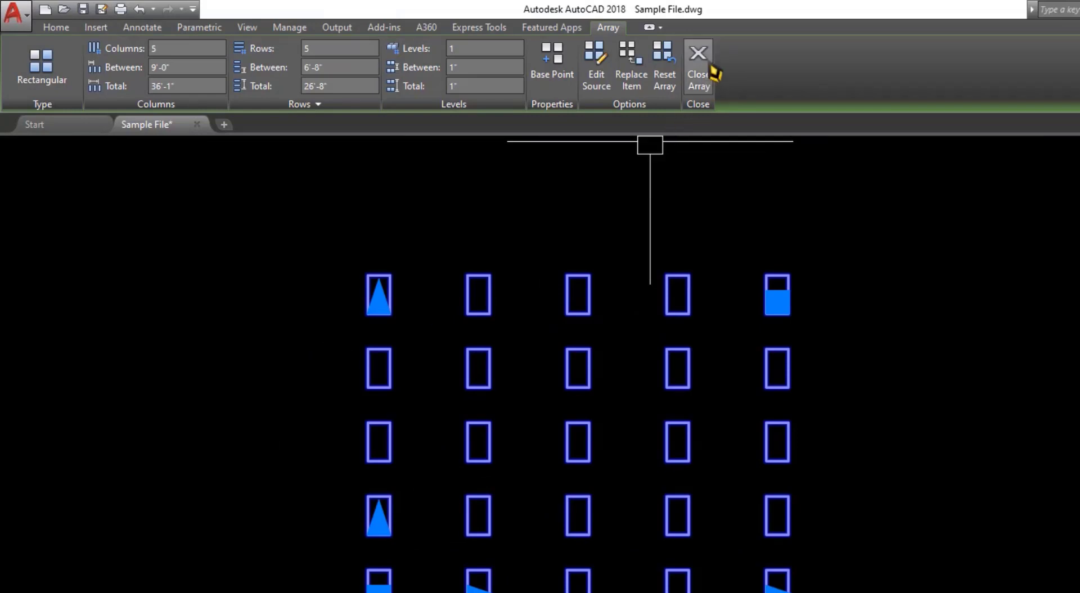
left_click(699, 73)
scroll(526, 355, "down", 2)
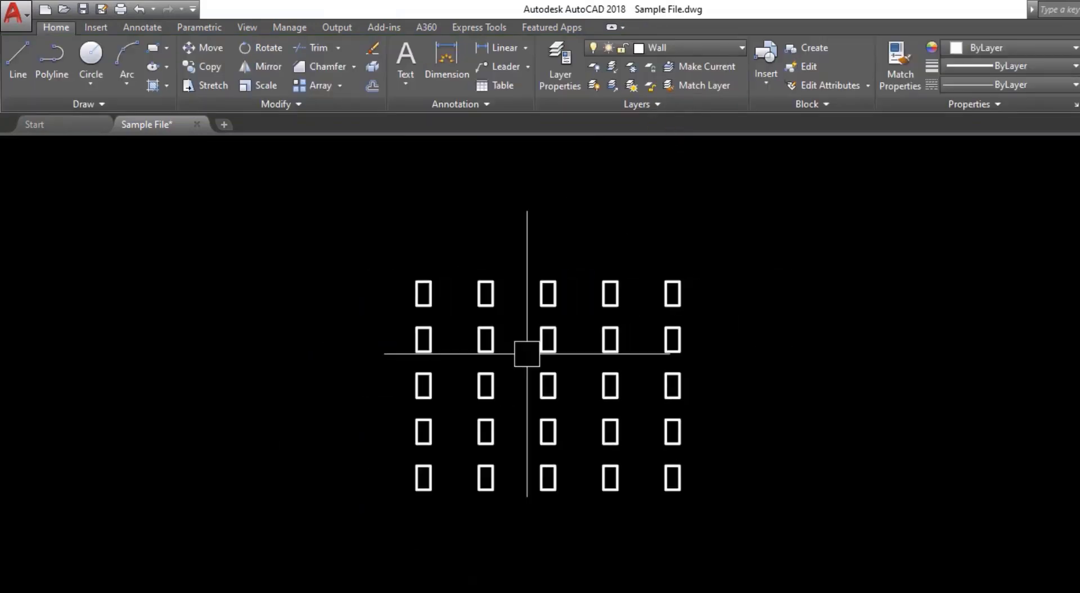
Step: Examine the available array types offered by the Array command
left_click(168, 85)
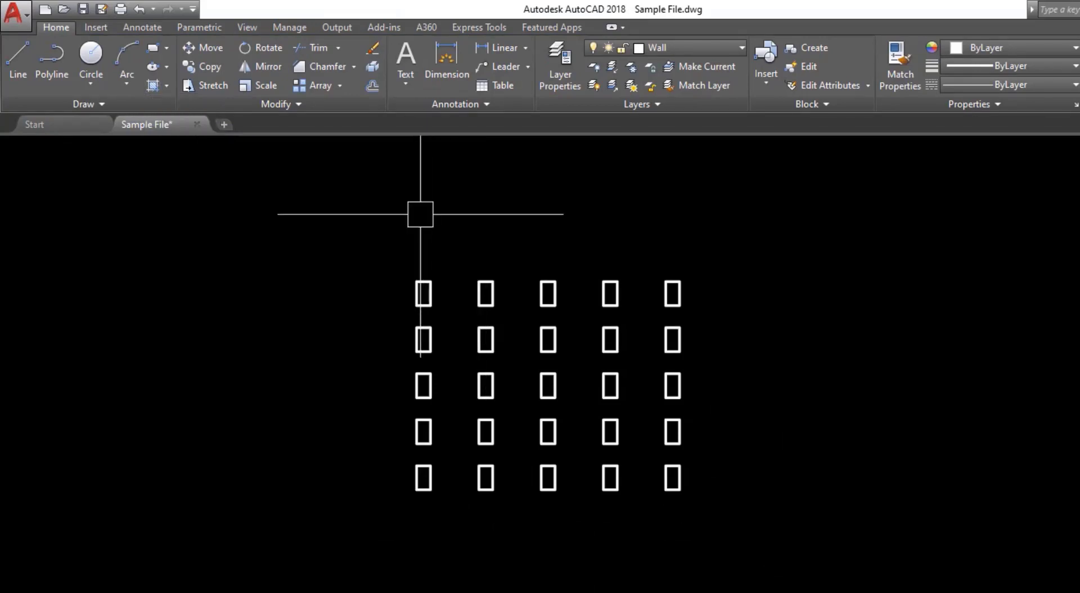
left_click(340, 86)
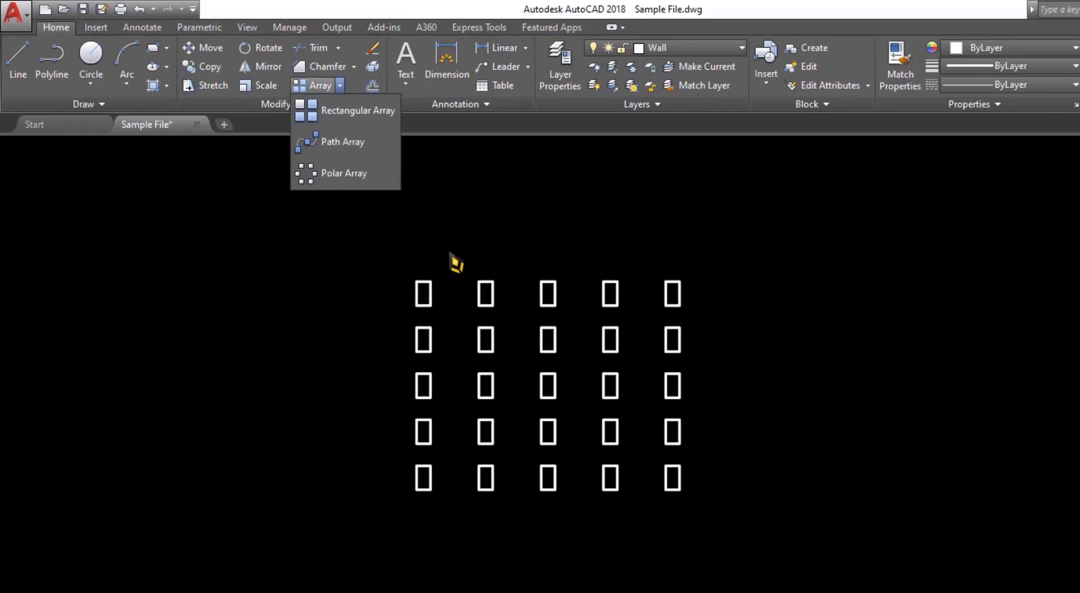
scroll(517, 360, "up", 5)
scroll(728, 480, "down", 7)
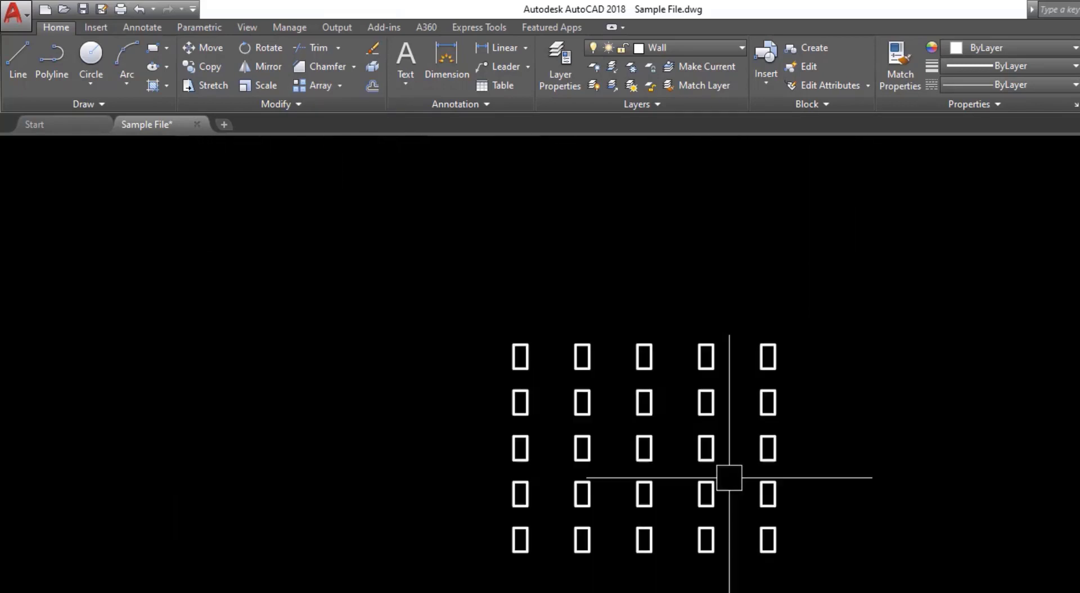
left_click(851, 579)
left_click(634, 357)
key("Escape")
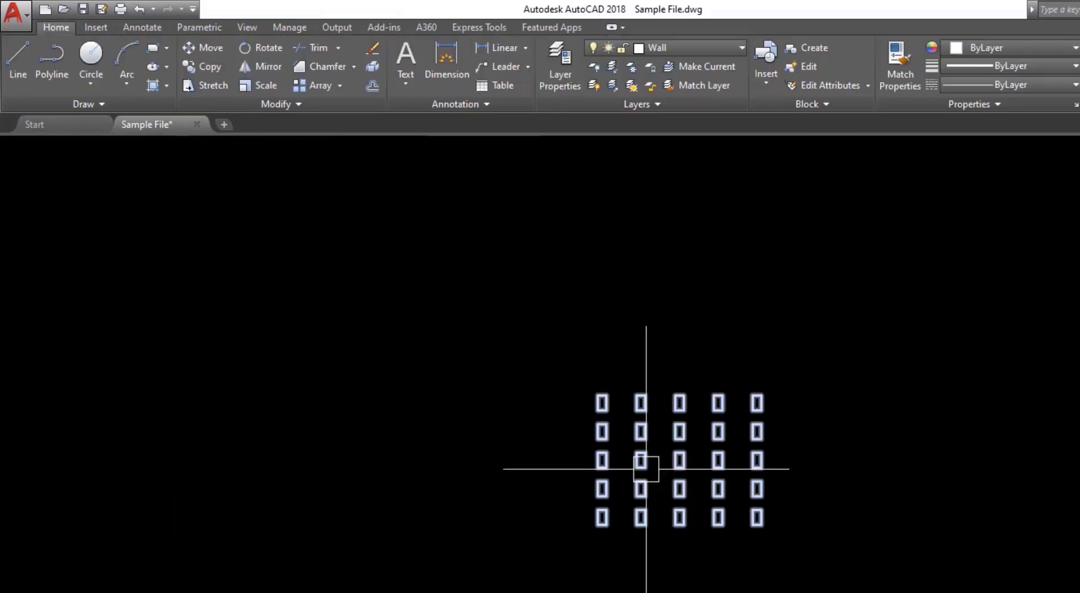
Step: Select the finished array again to show its grips and array settings
scroll(644, 463, "up", 3)
middle_click_drag(643, 463, 534, 441)
scroll(408, 420, "up", 2)
middle_click_drag(408, 420, 374, 408)
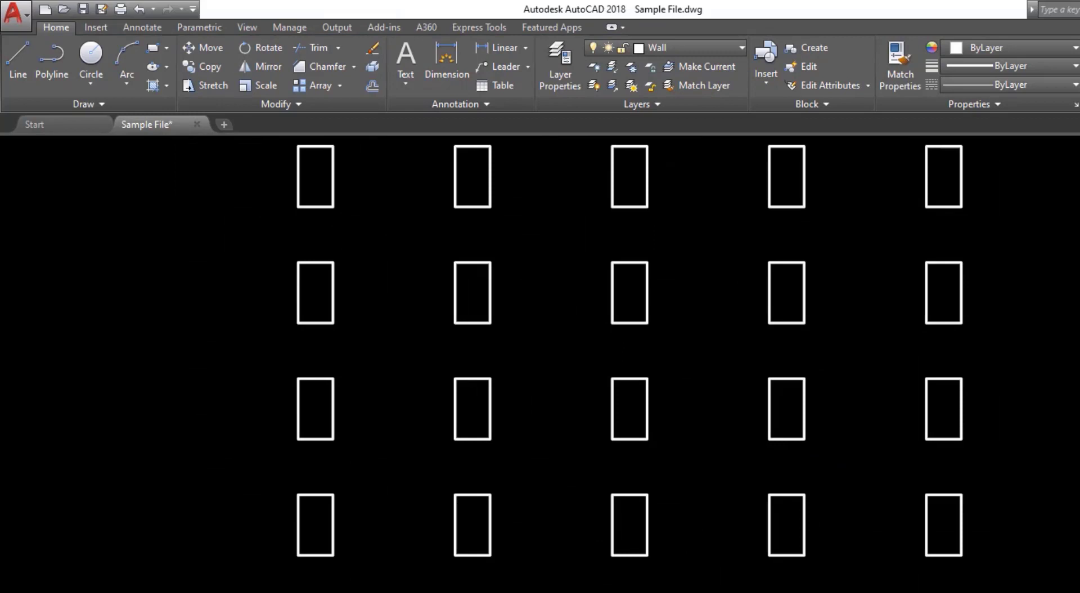
left_click(480, 422)
scroll(511, 397, "down", 4)
scroll(506, 393, "up", 4)
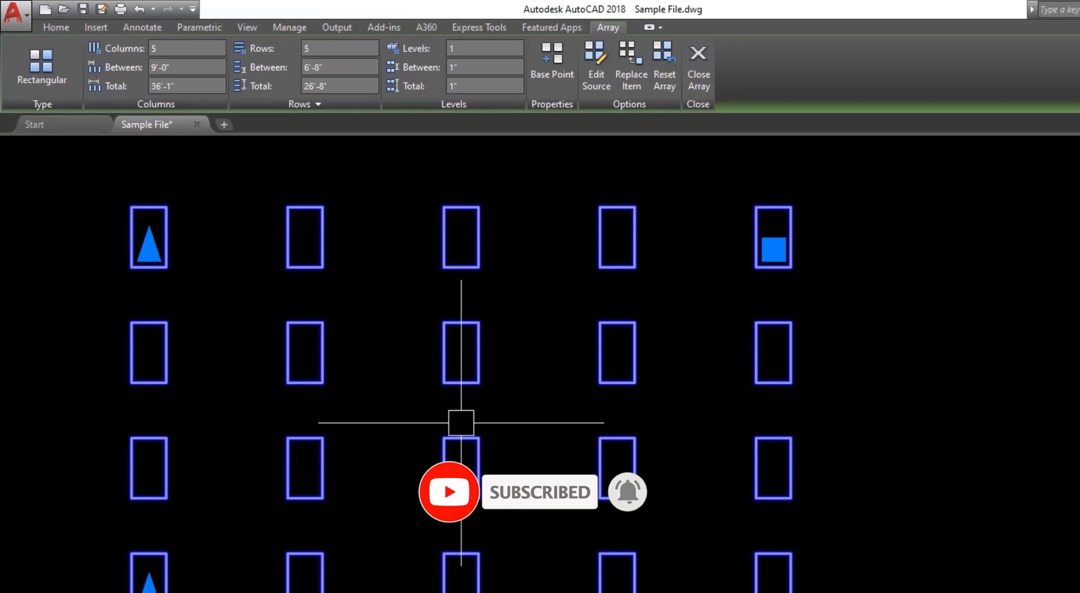
Step: Explode the five-by-five rectangular array into separate rectangles
middle_click_drag(485, 459, 542, 426)
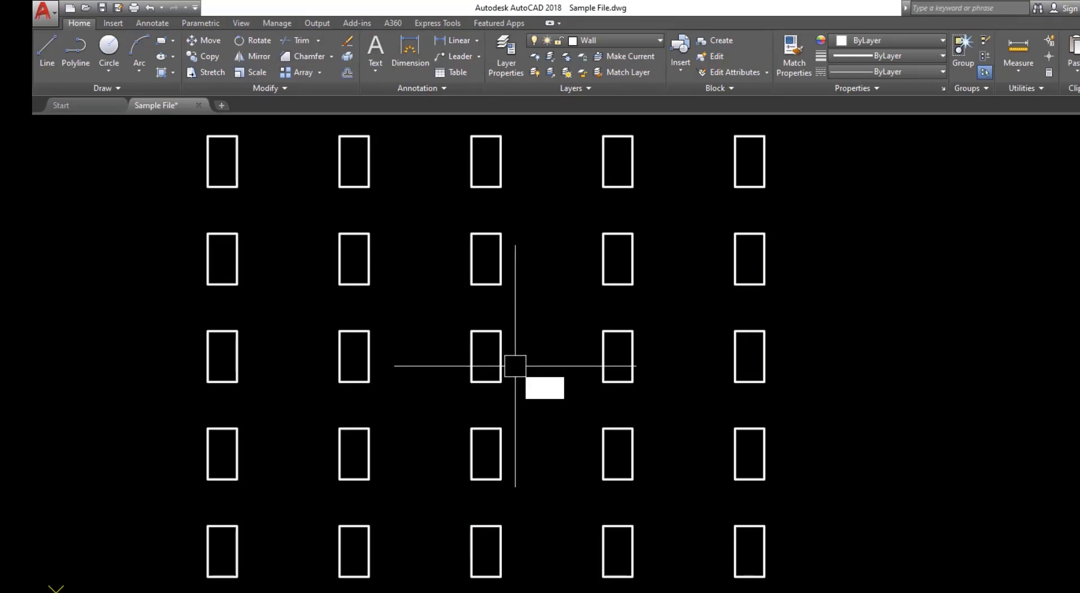
type("X")
key("Return")
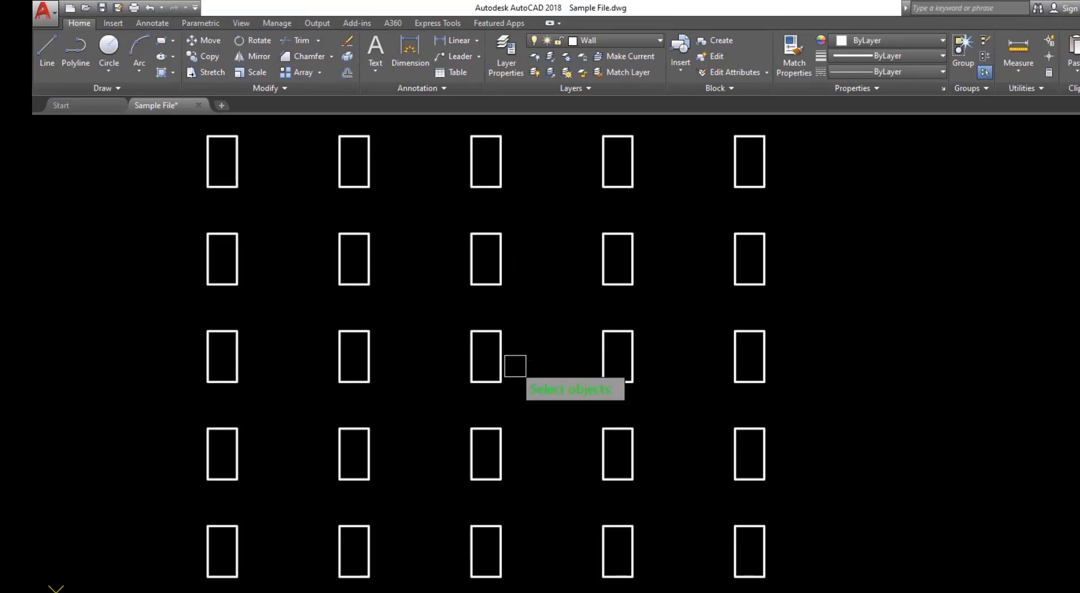
left_click(496, 345)
key("Return")
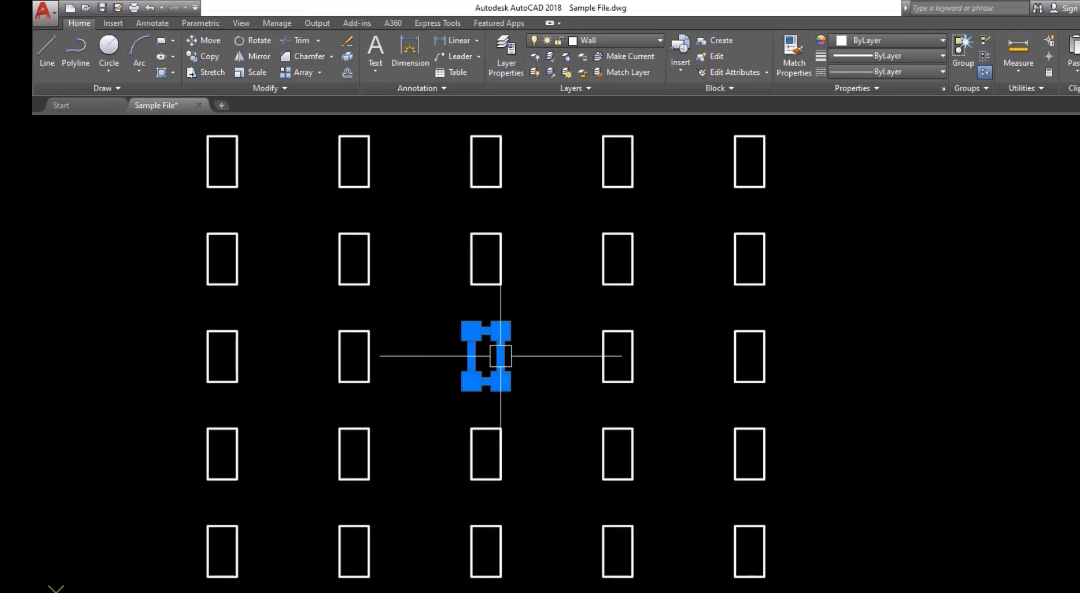
Step: Select the center rectangle, widen it by stretching its right edge outward, and undo the stretch
middle_click_drag(478, 369, 488, 353)
key("Escape")
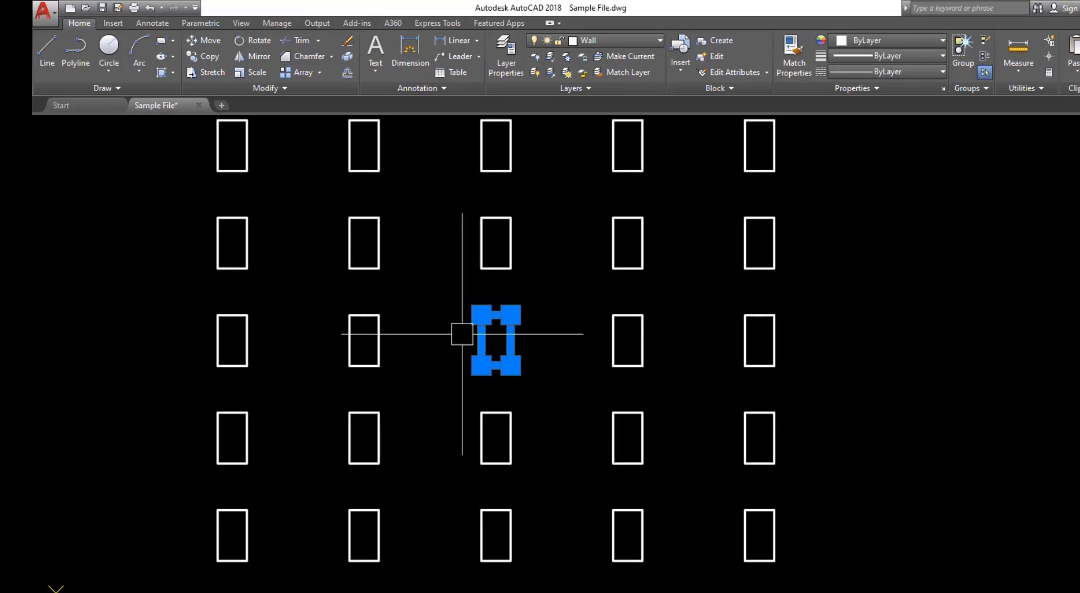
left_click(509, 352)
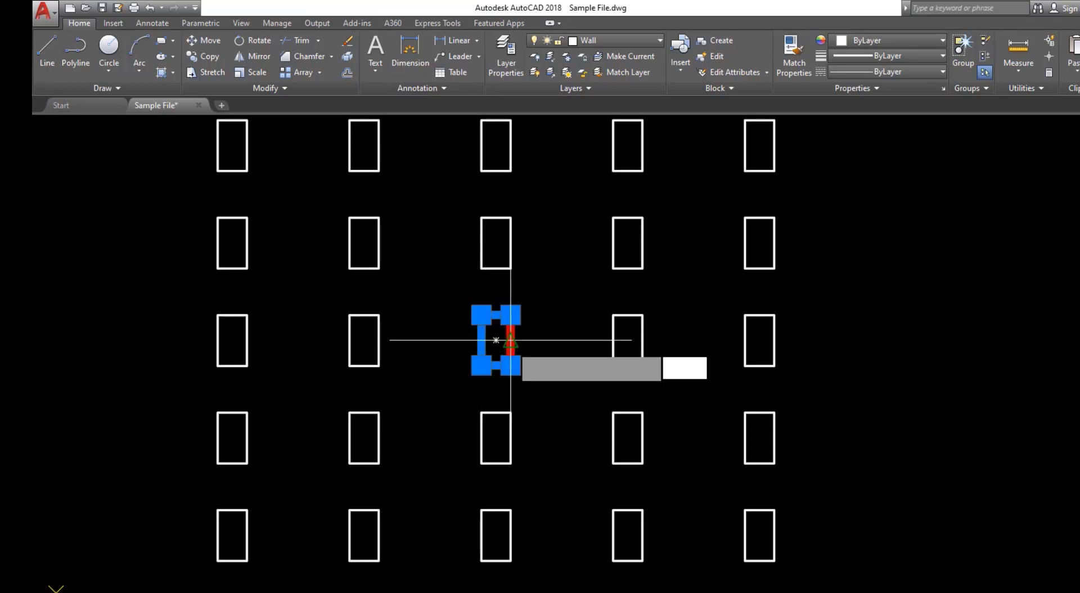
left_click(558, 340)
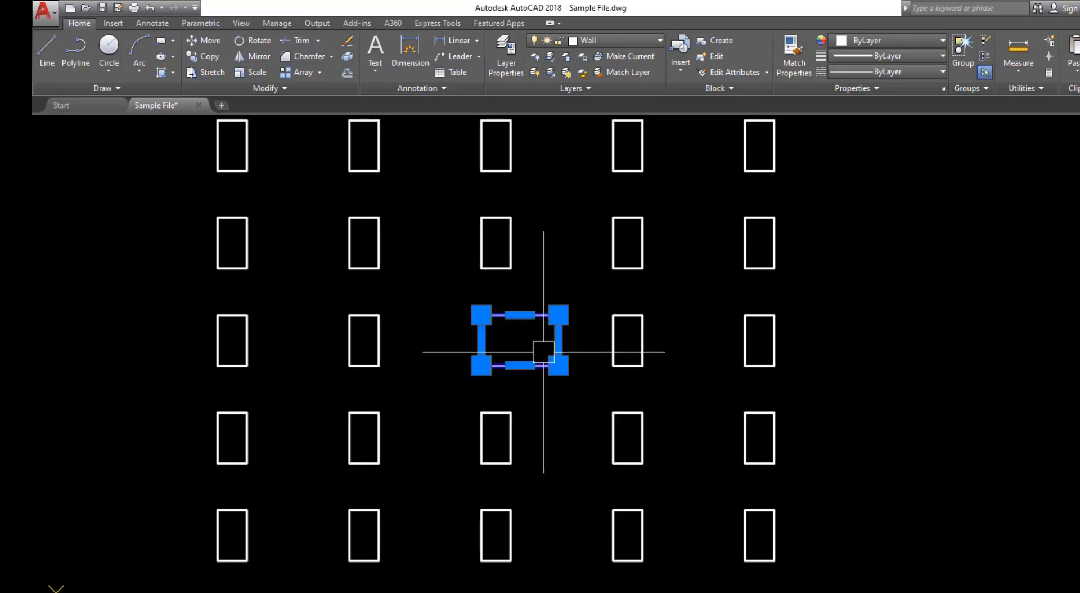
key("ctrl+z")
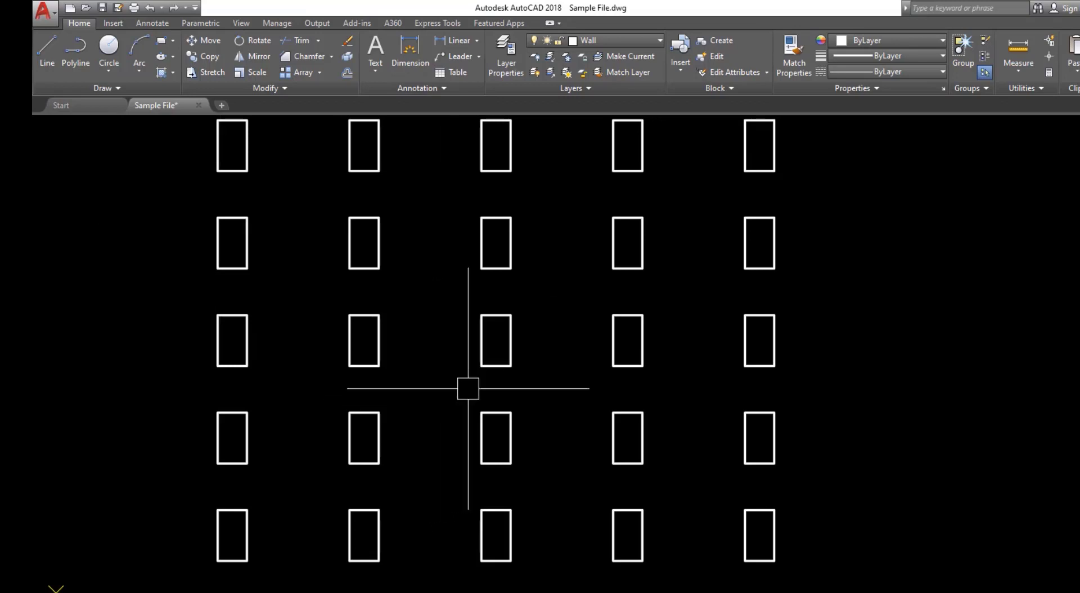
Step: Draw a small upright rectangle in the empty space to the right of the grid of rectangles
mouse_move(486, 379)
middle_mouse_down()
mouse_move(484, 397)
mouse_move(529, 389)
middle_mouse_up()
scroll(475, 355, "down", 4)
scroll(480, 354, "up", 2)
scroll(480, 355, "down", 2)
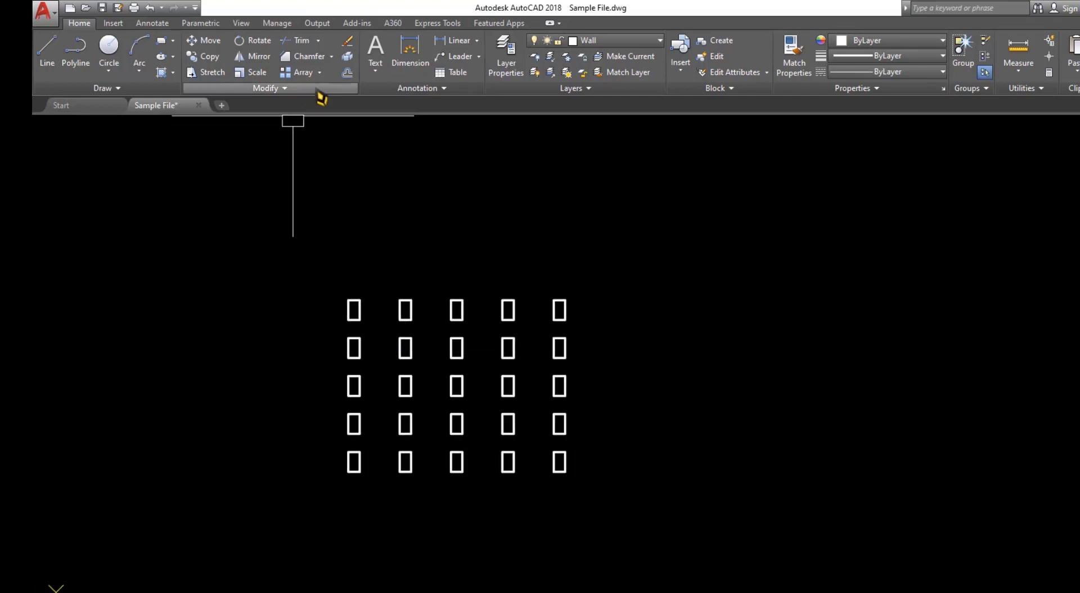
left_click(319, 73)
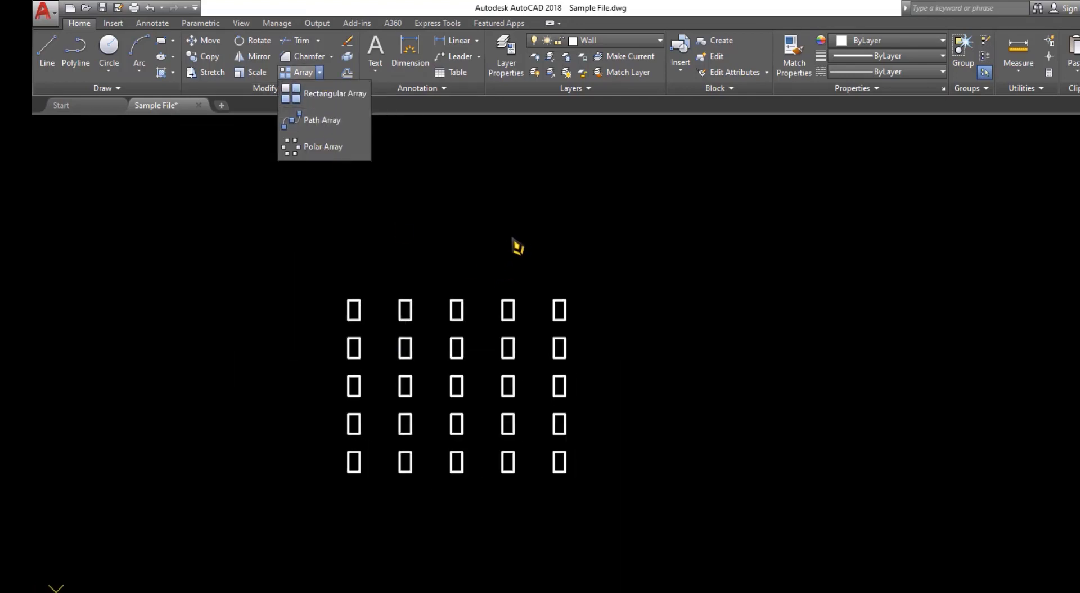
middle_click_drag(388, 235, 233, 293)
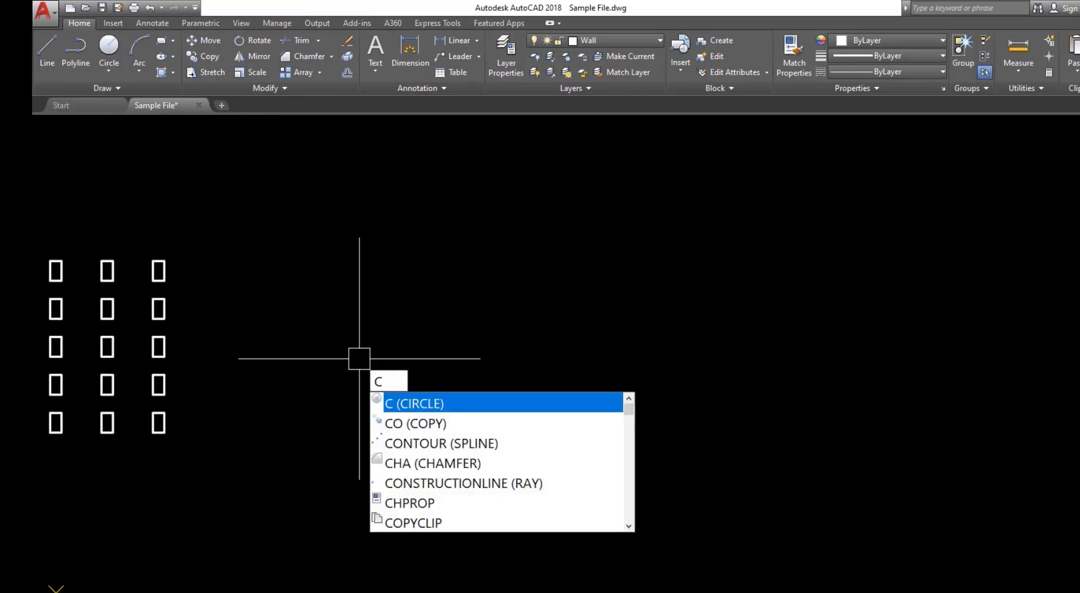
key("Escape")
type("rec")
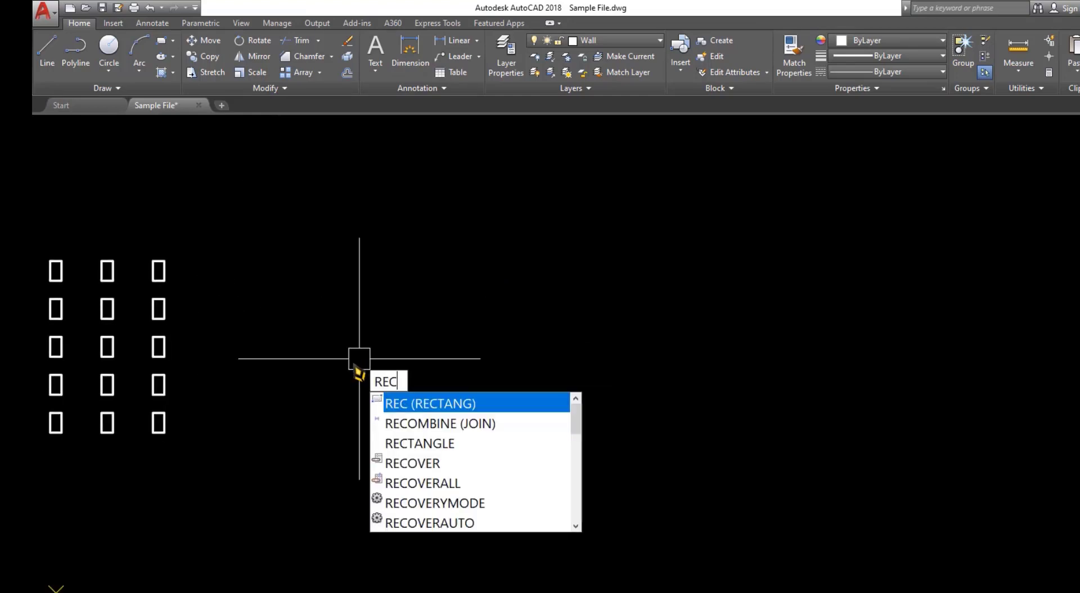
key("Return")
scroll(379, 410, "up", 3)
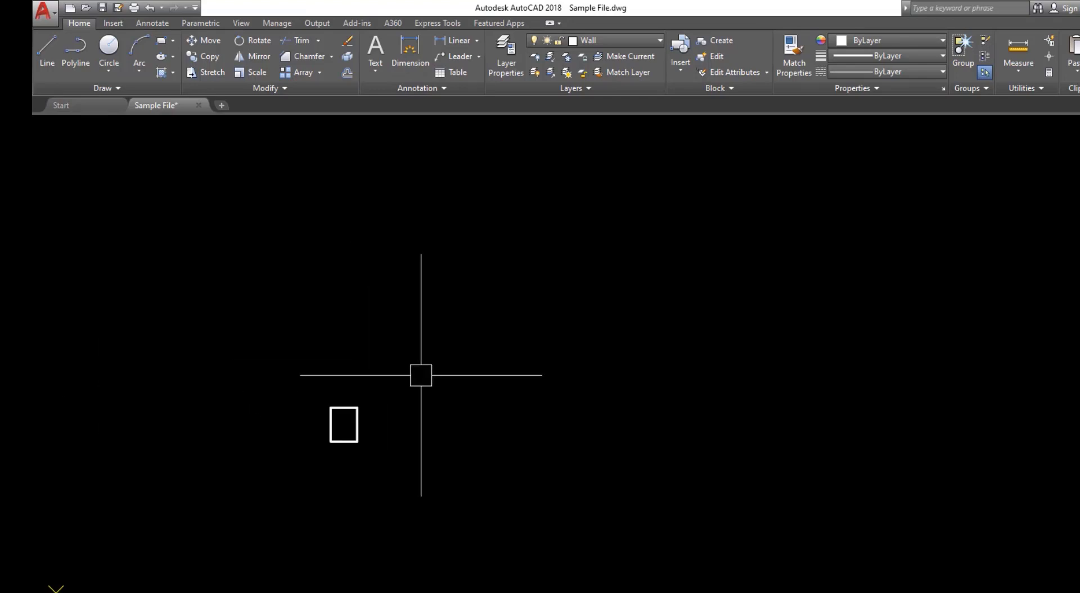
Step: Draw an open wavy spline with two crests and one trough to the right of the small rectangle, with Ortho off
middle_click_drag(423, 374, 407, 356)
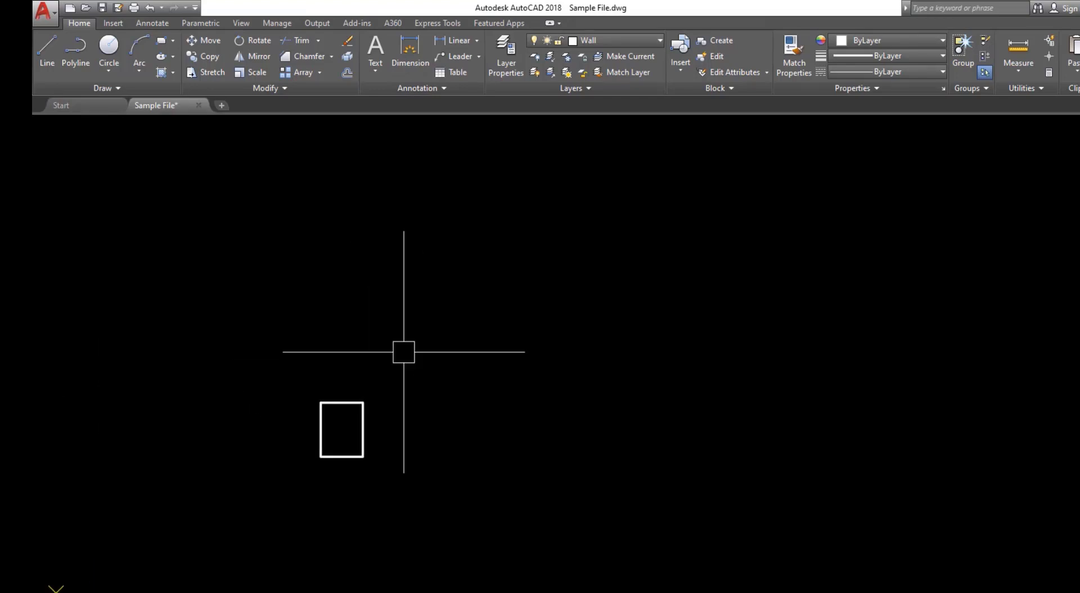
left_click(115, 90)
middle_click_drag(540, 396, 411, 337)
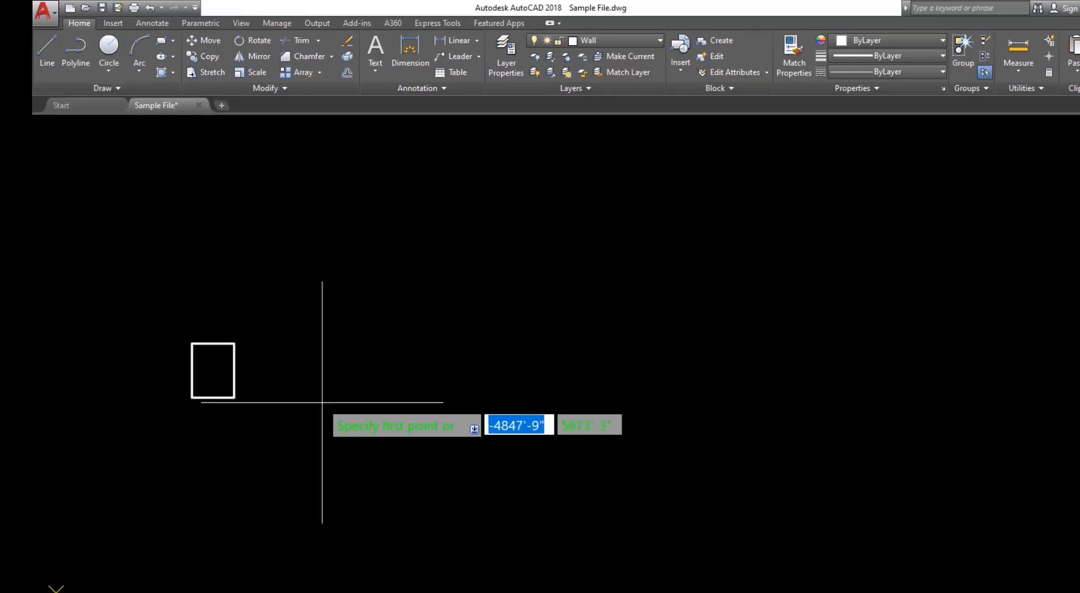
left_click(323, 401)
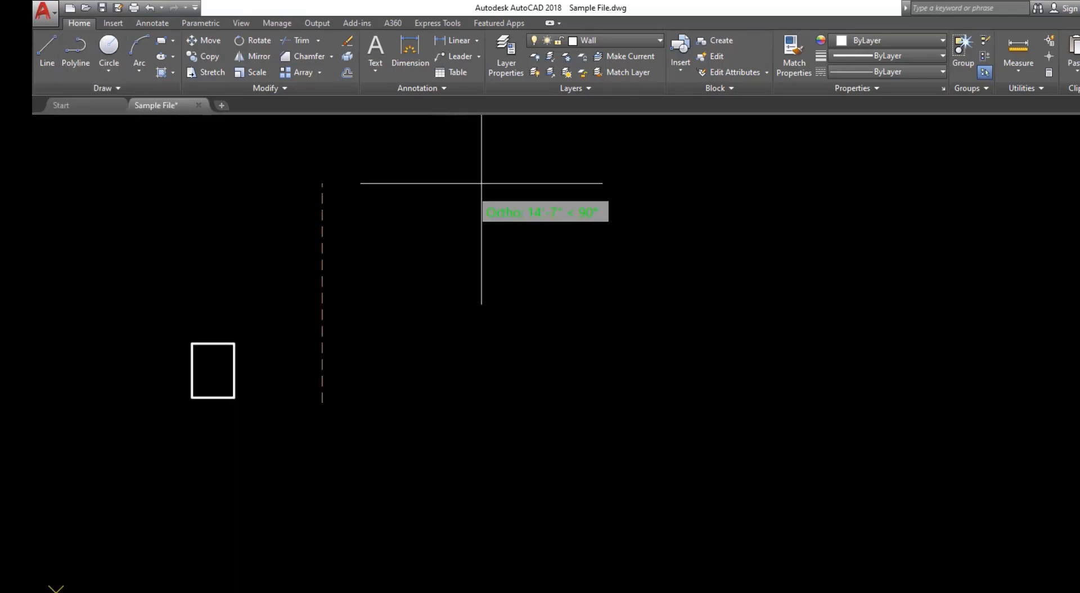
key("F8")
left_click(572, 197)
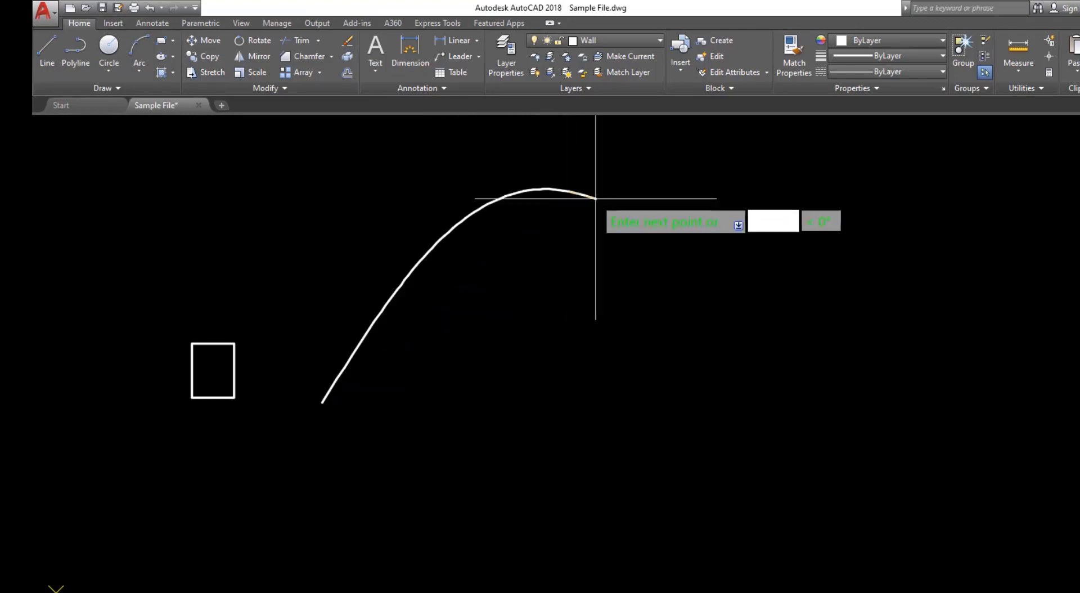
left_click(949, 502)
middle_click_drag(1031, 390, 531, 391)
left_click(713, 247)
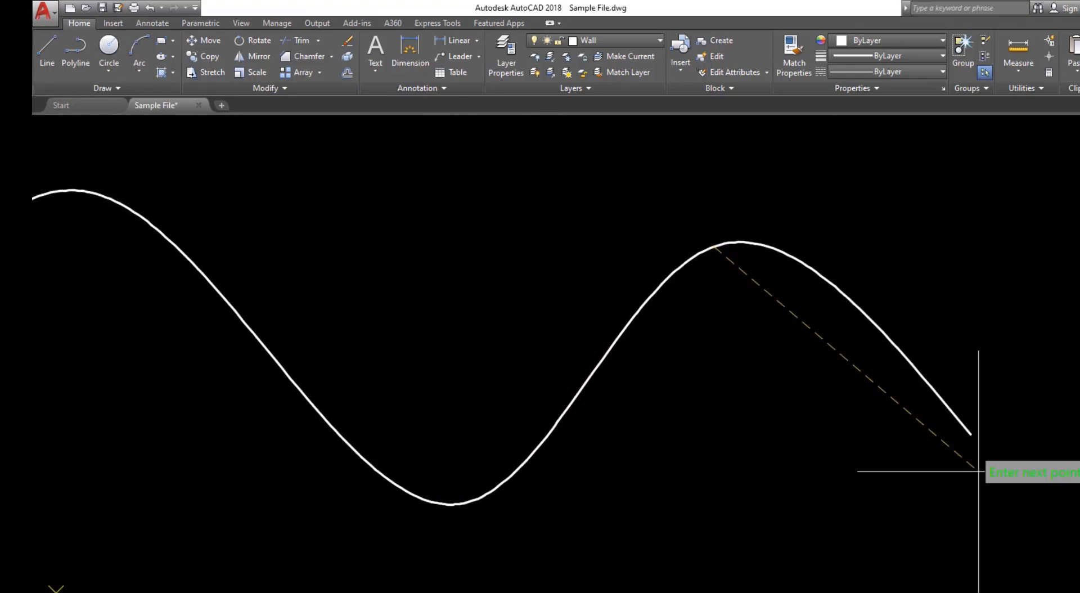
right_click(983, 485)
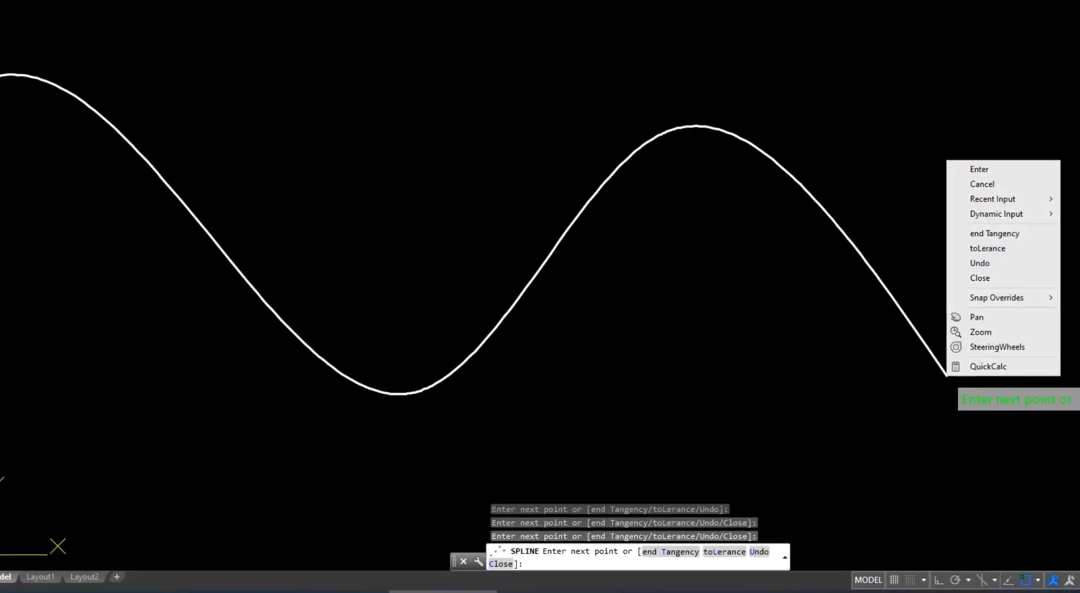
left_click(982, 169)
Step: Examine the small rectangle and the wavy spline beside it as the source object and path for an array
scroll(724, 350, "down", 5)
scroll(735, 303, "up", 2)
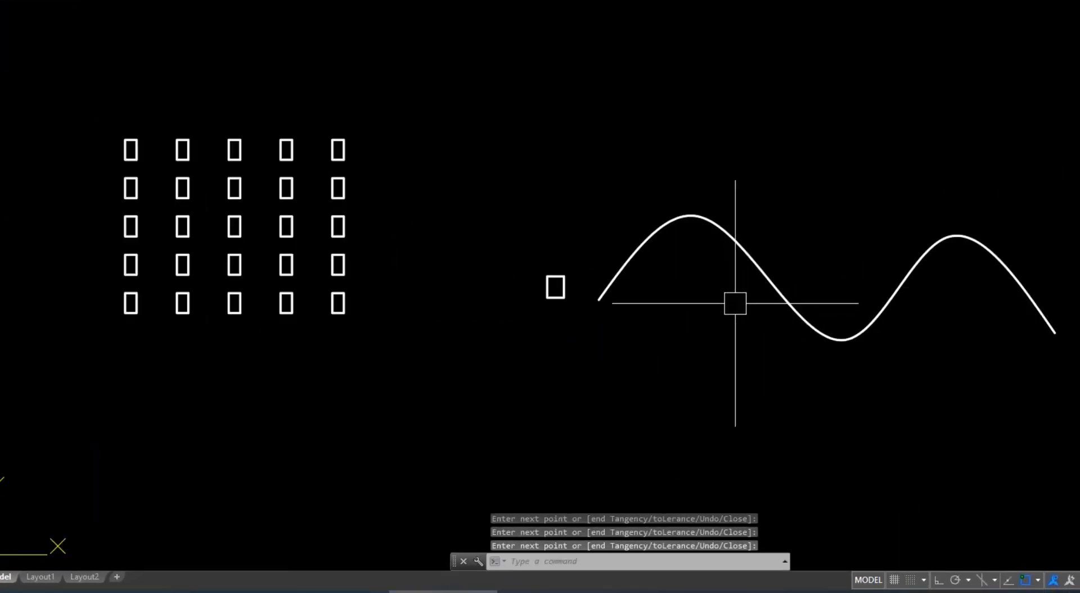
middle_click_drag(735, 303, 618, 321)
scroll(470, 292, "up", 4)
scroll(591, 224, "down", 6)
middle_click_drag(512, 258, 452, 243)
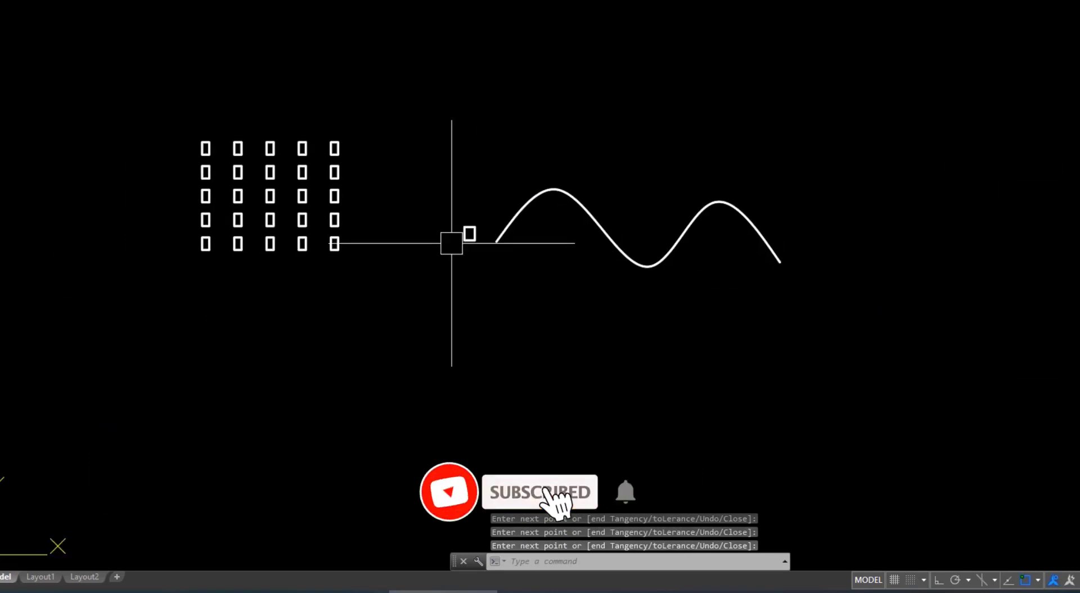
scroll(495, 217, "up", 6)
middle_click_drag(562, 297, 506, 295)
left_click(368, 239)
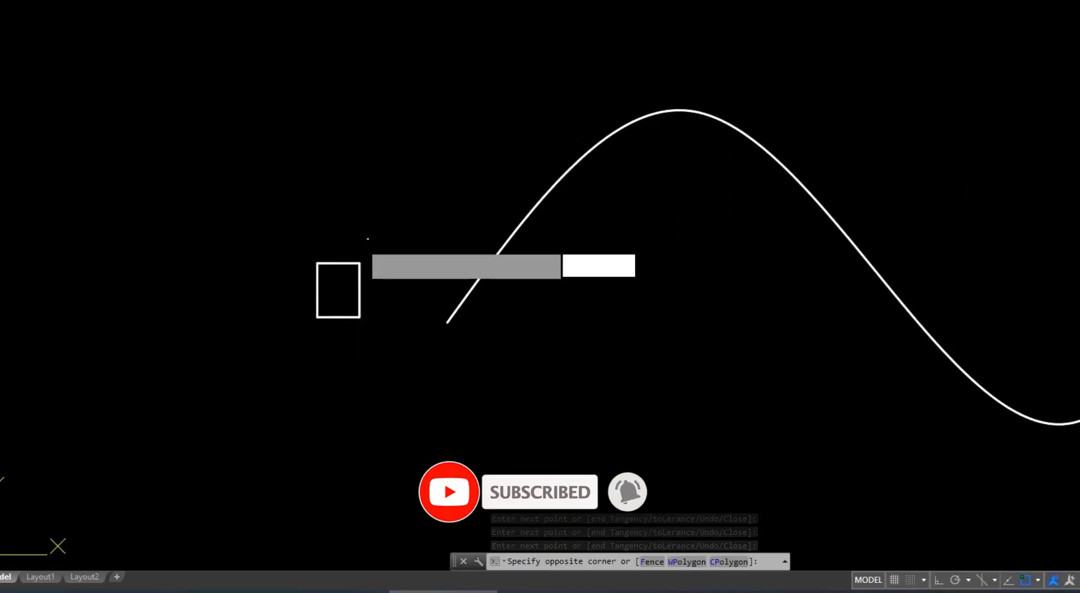
left_click(301, 290)
key("Escape")
middle_click_drag(405, 275, 251, 315)
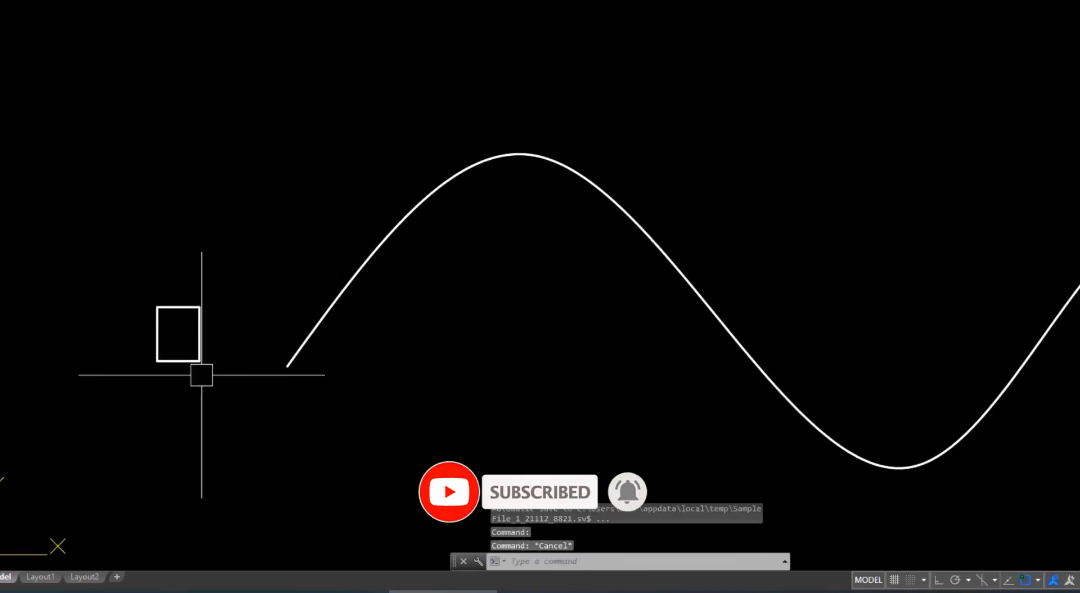
scroll(839, 428, "down", 3)
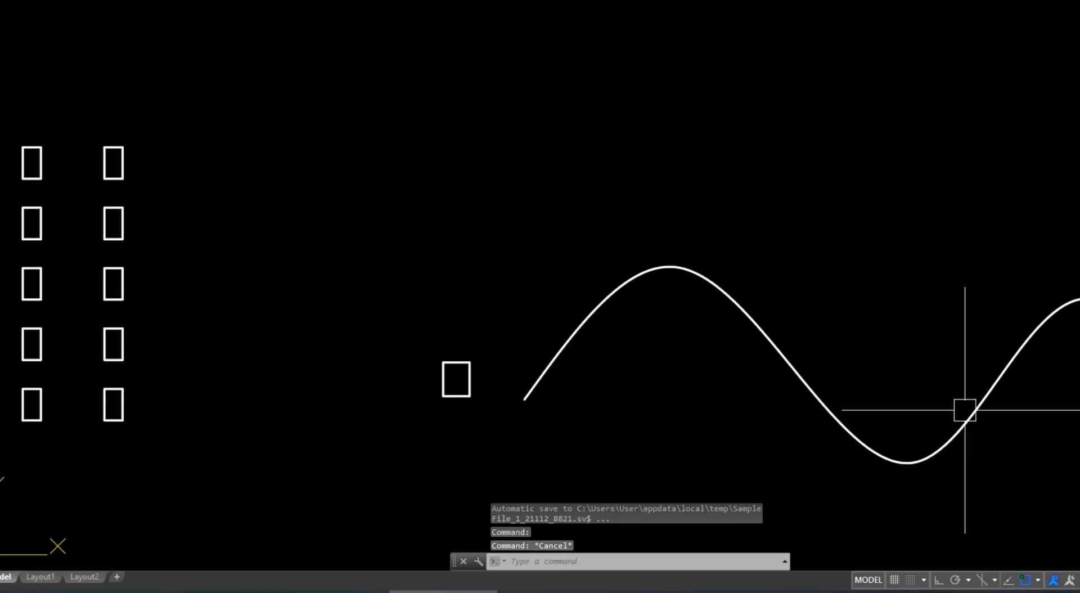
scroll(964, 410, "down", 2)
middle_click_drag(964, 410, 863, 323)
scroll(731, 191, "up", 2)
middle_click_drag(606, 279, 527, 332)
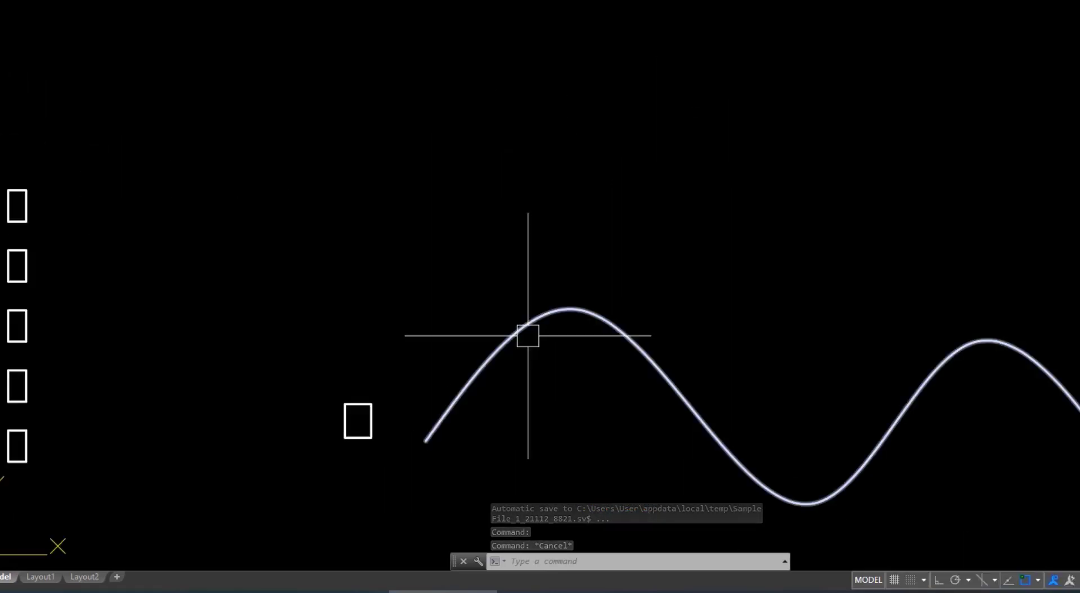
Step: Try a rectangular array of the small rectangle with 4 columns and 3 rows, and undo it
middle_click_drag(398, 431, 359, 373)
scroll(192, 390, "up", 2)
left_click(424, 313)
left_click(367, 374)
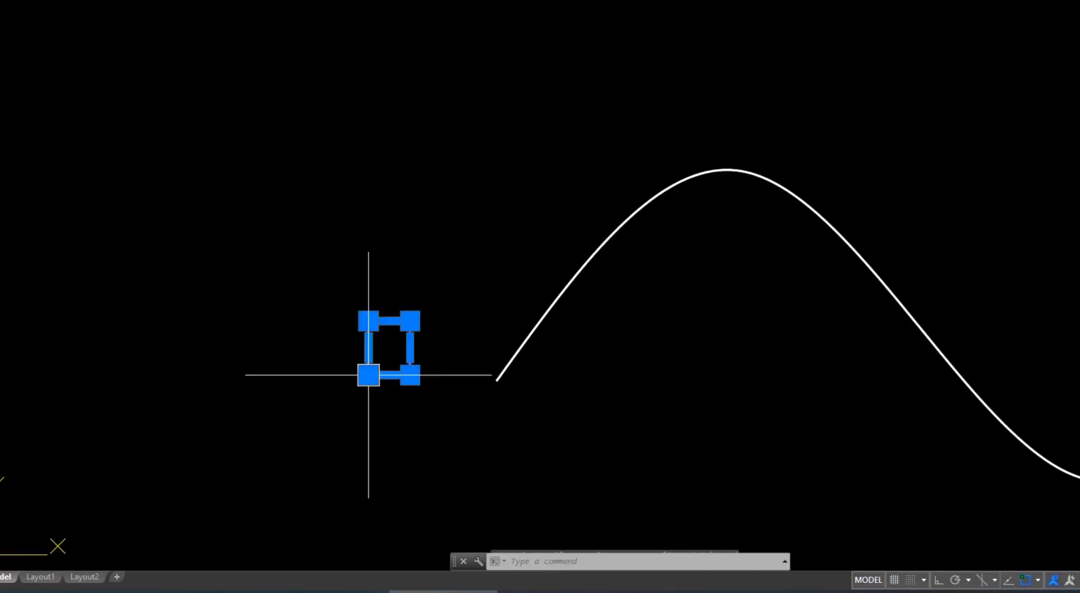
type("arrayrect")
key("Return")
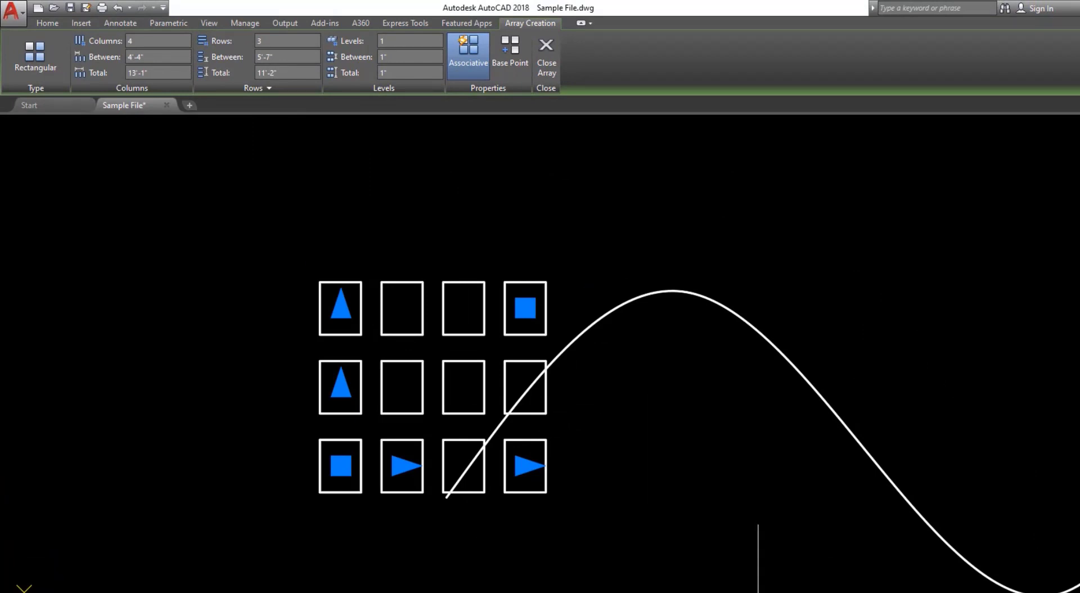
key("Return")
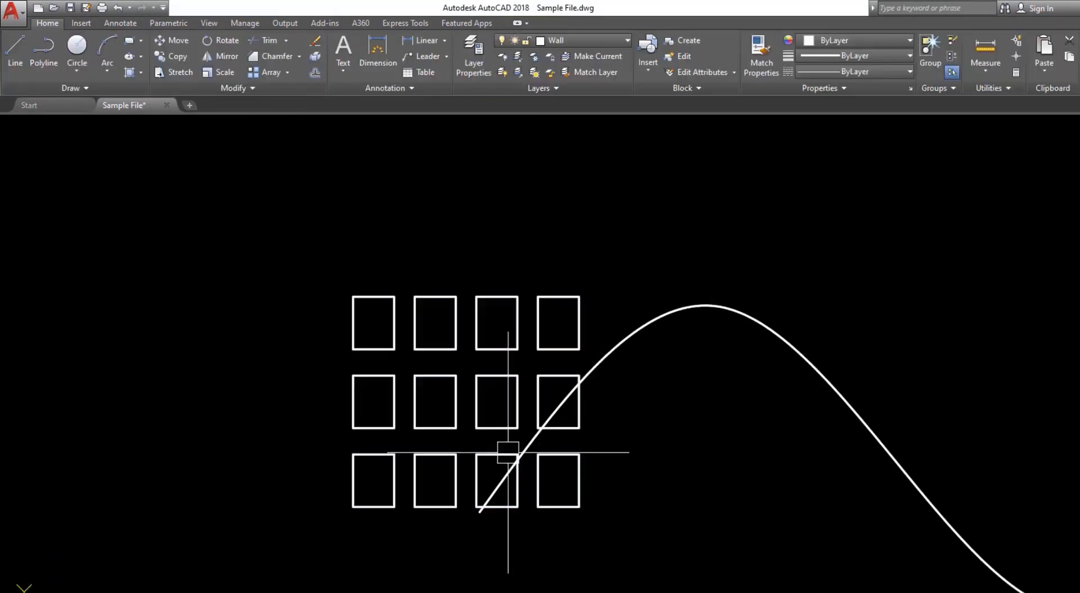
key("ctrl+z")
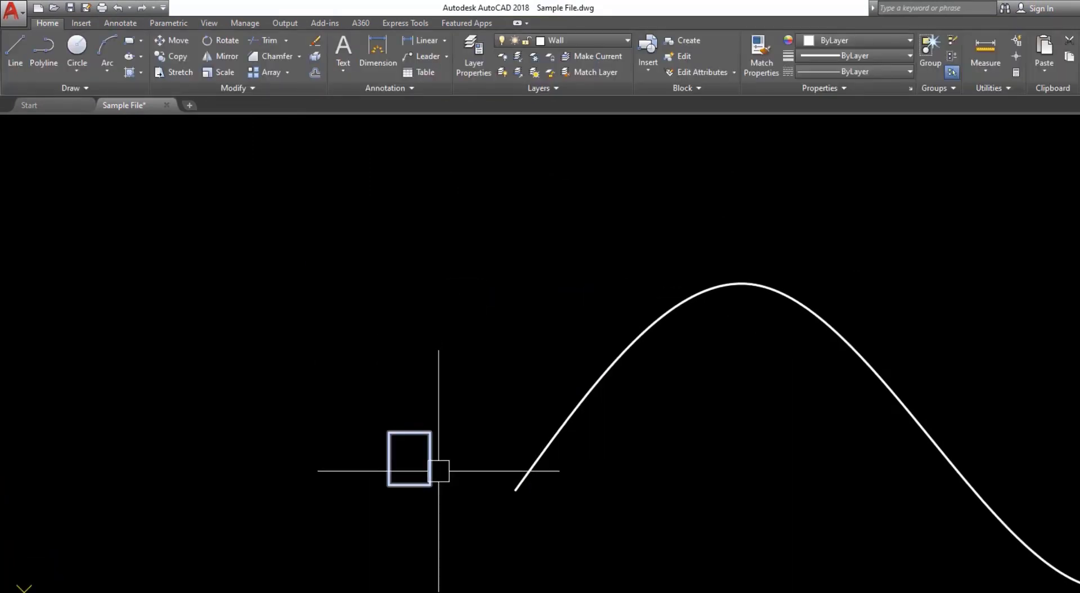
Step: Create an associative path array of the small rectangle along the wavy spline with the default 4'-4" item spacing
key("BackSpace")
key("BackSpace")
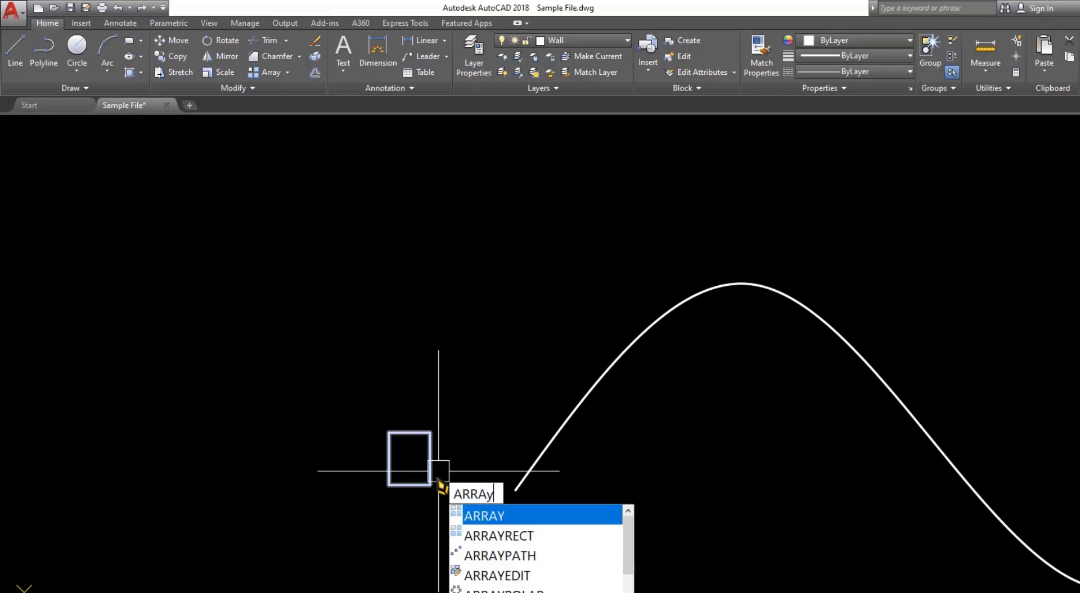
type("array")
key("Return")
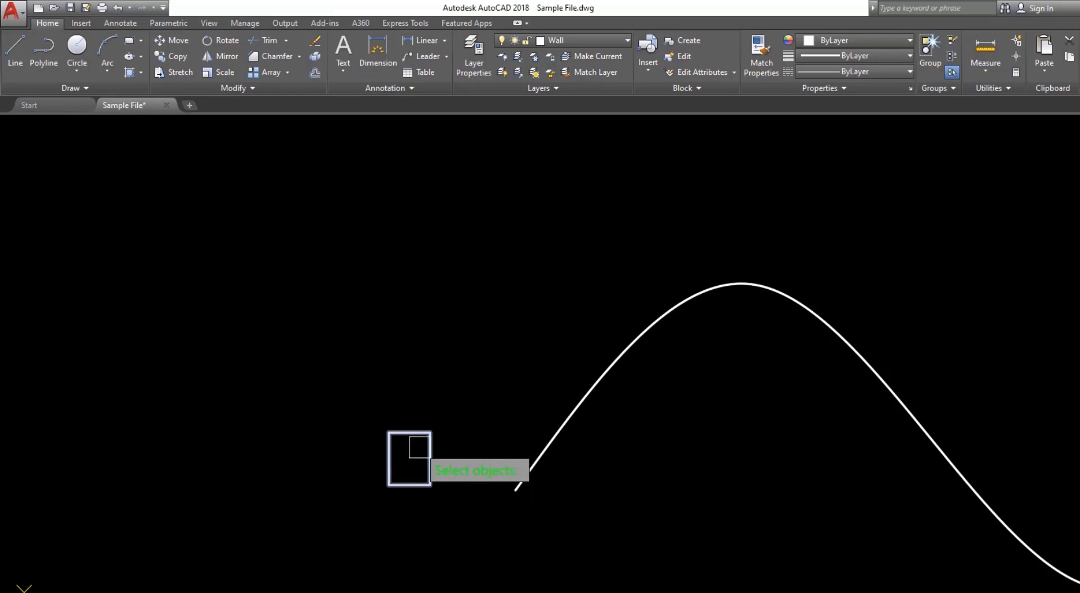
left_click(432, 448)
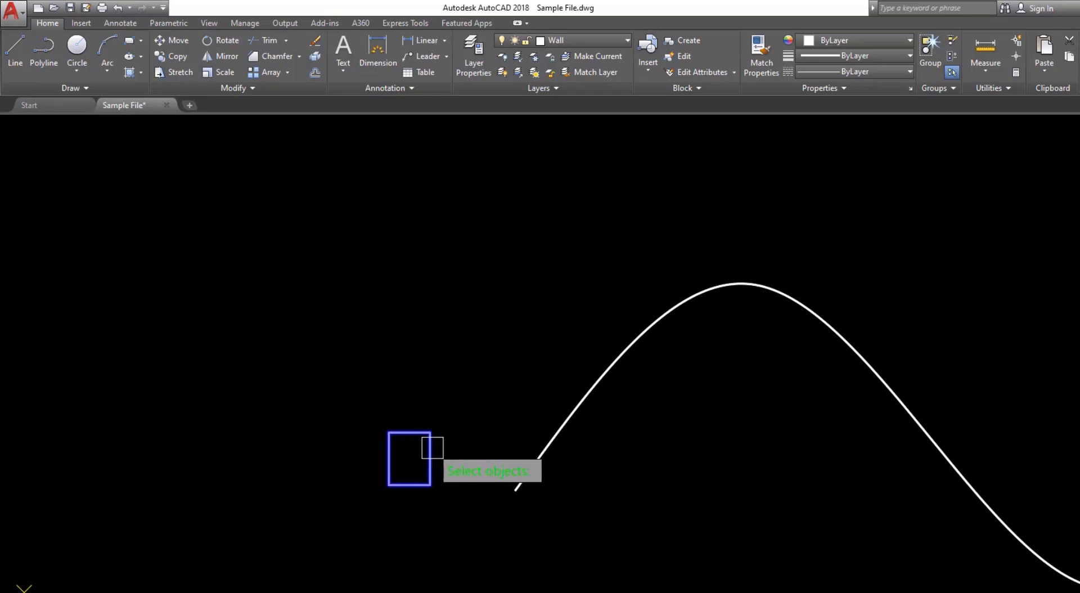
key("Return")
left_click(466, 520)
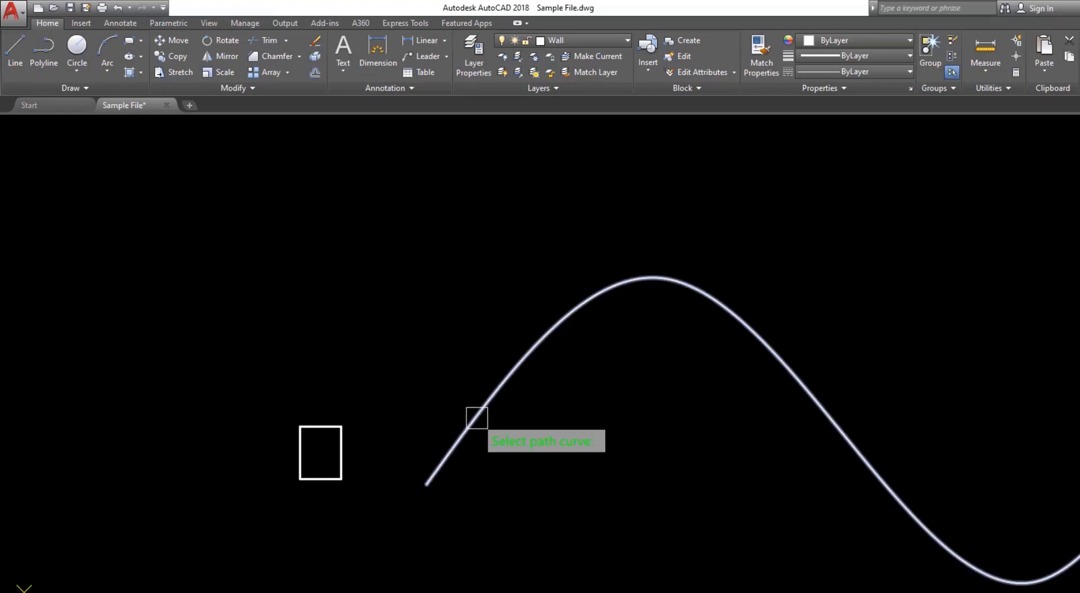
left_click(478, 418)
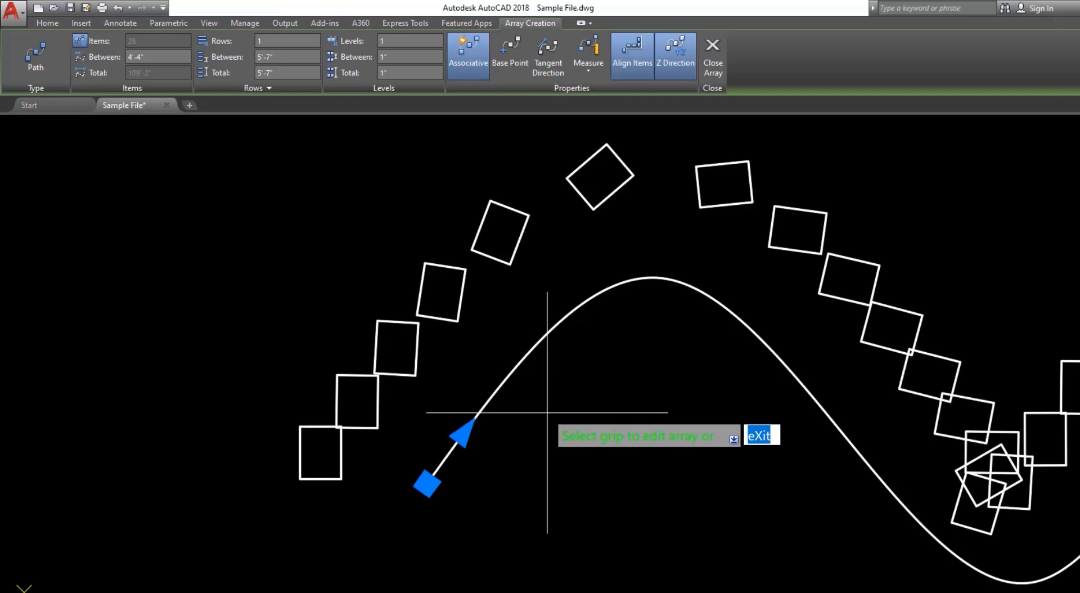
key("Return")
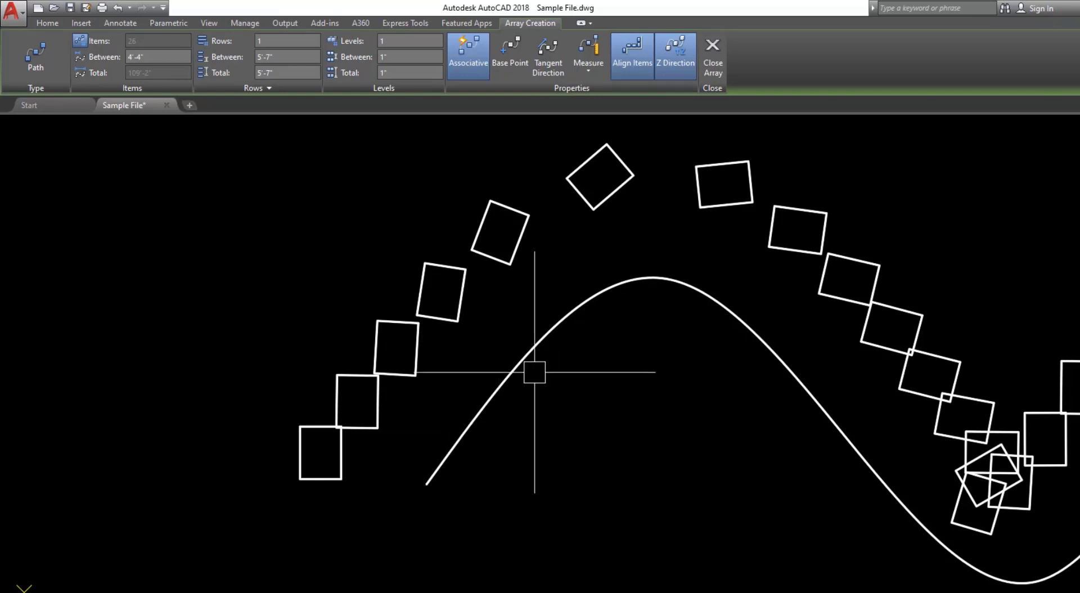
scroll(599, 404, "down", 3)
middle_click_drag(600, 404, 510, 380)
scroll(700, 386, "up", 3)
middle_click_drag(700, 386, 682, 393)
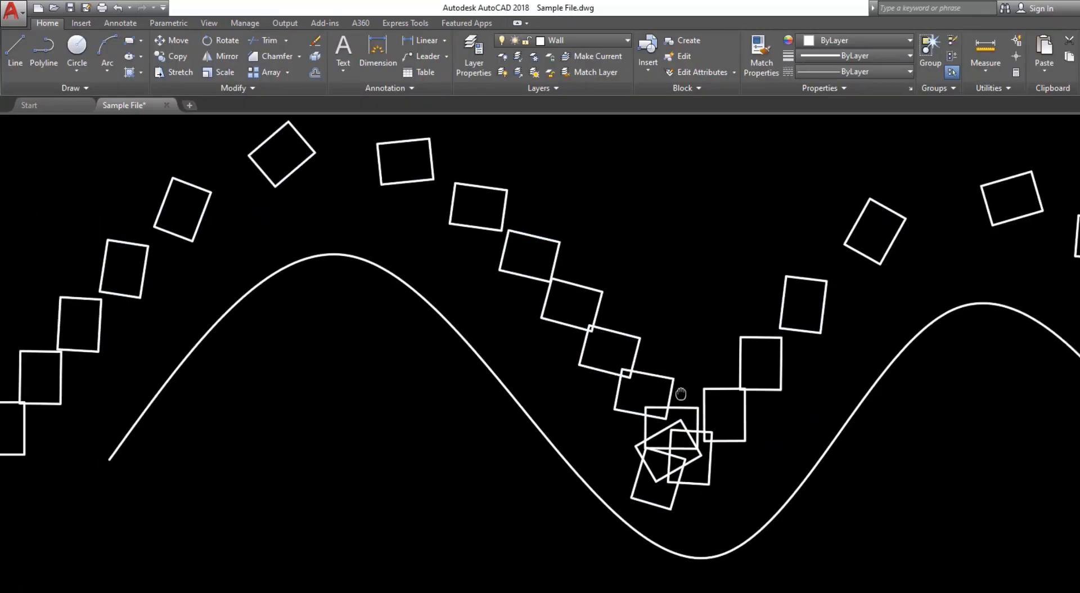
Step: Select the path array of rectangles and examine how its items follow the wavy spline from start to end
scroll(403, 303, "down", 3)
left_click(406, 308)
scroll(414, 300, "up", 3)
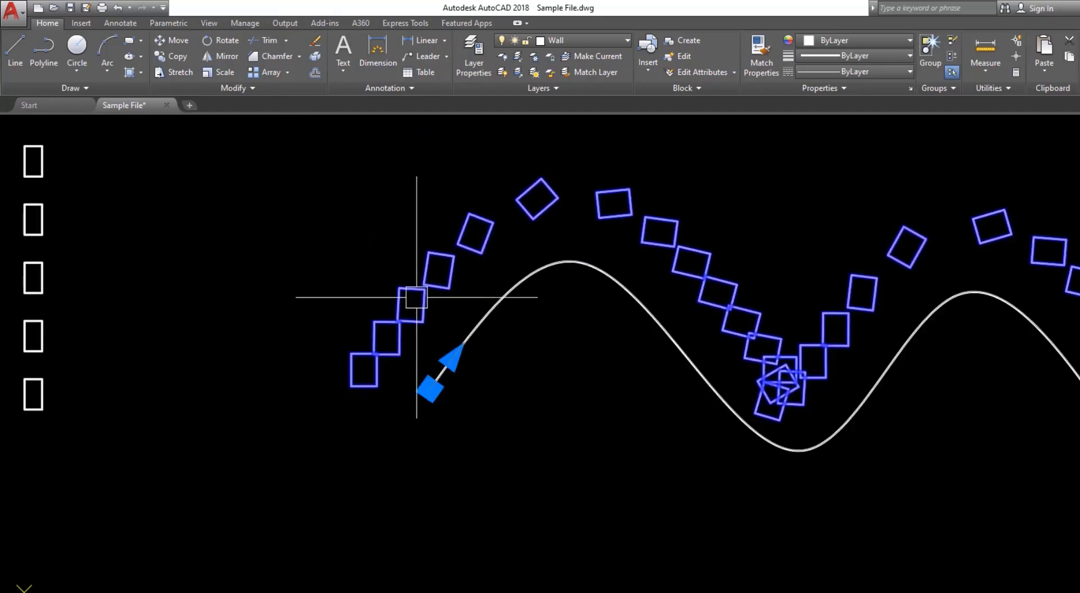
middle_click_drag(535, 356, 429, 406)
scroll(430, 405, "up", 2)
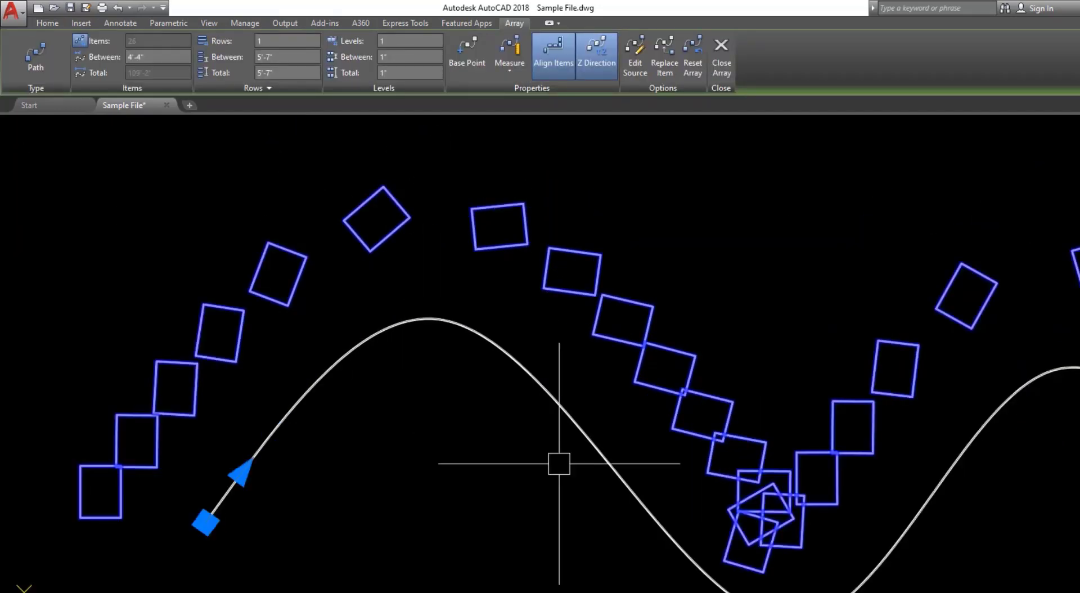
scroll(921, 420, "down", 3)
middle_click_drag(976, 301, 670, 318)
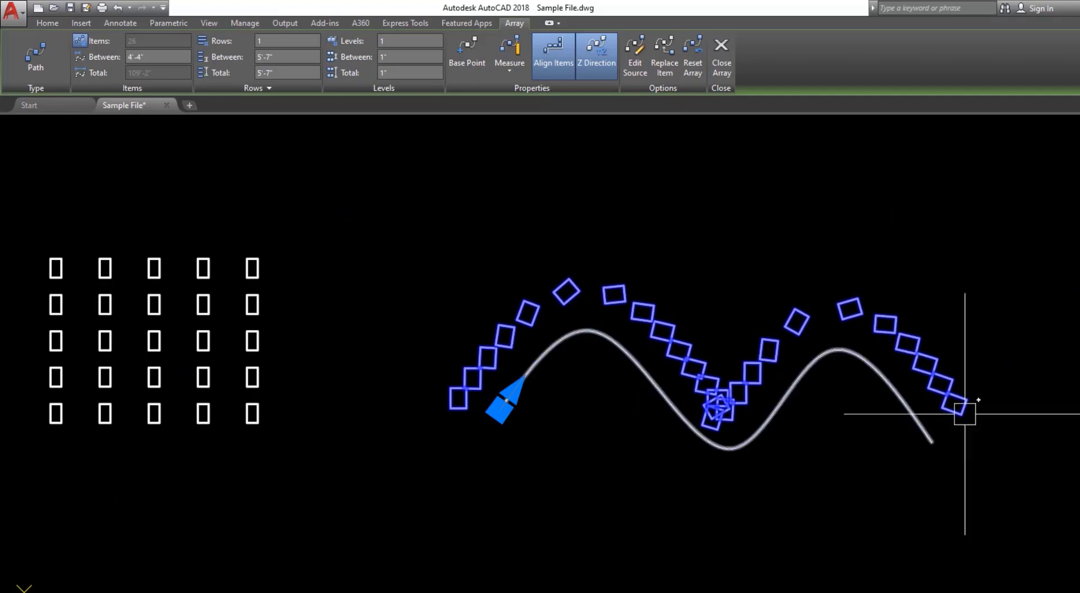
scroll(568, 349, "up", 2)
scroll(579, 352, "down", 2)
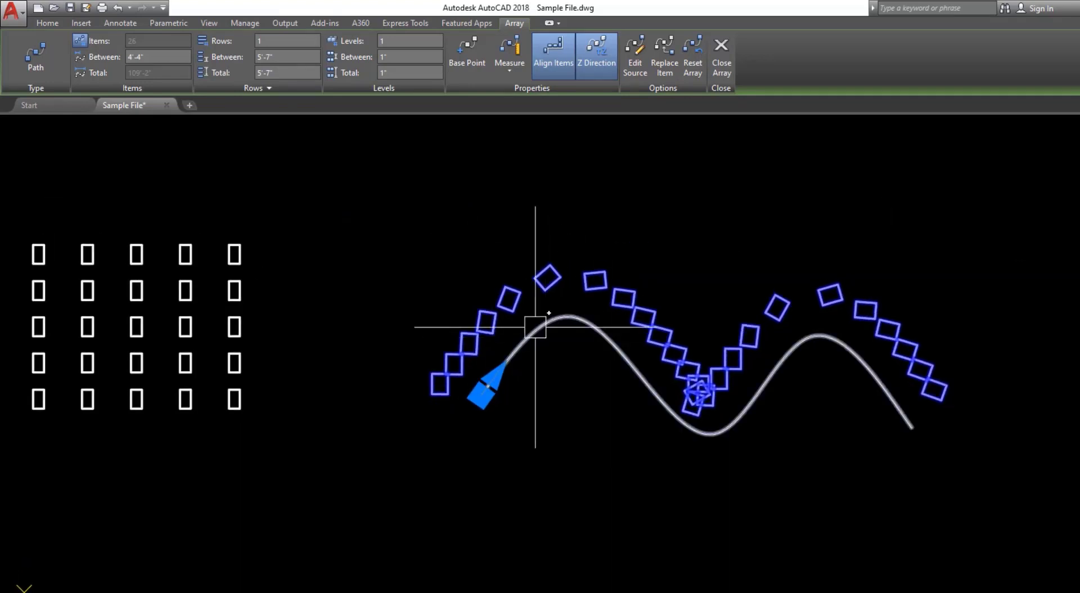
scroll(535, 309, "up", 3)
mouse_move(535, 309)
middle_mouse_down()
mouse_move(520, 376)
mouse_move(471, 400)
middle_mouse_up()
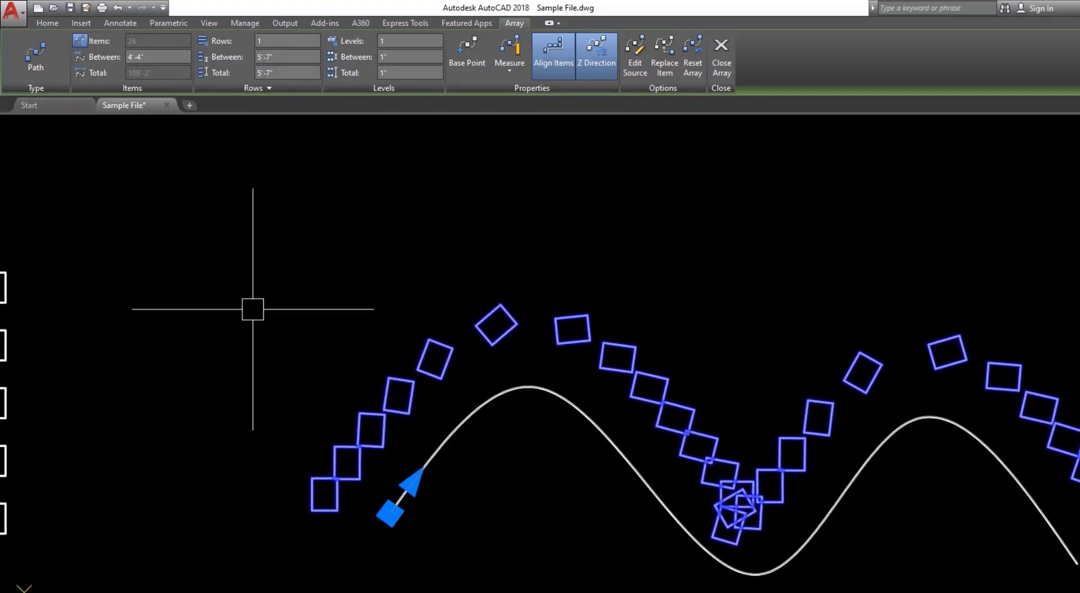
Step: Set the spacing between the path array's items to 6'-0"
mouse_move(253, 309)
middle_mouse_down()
mouse_move(265, 316)
mouse_move(262, 298)
middle_mouse_up()
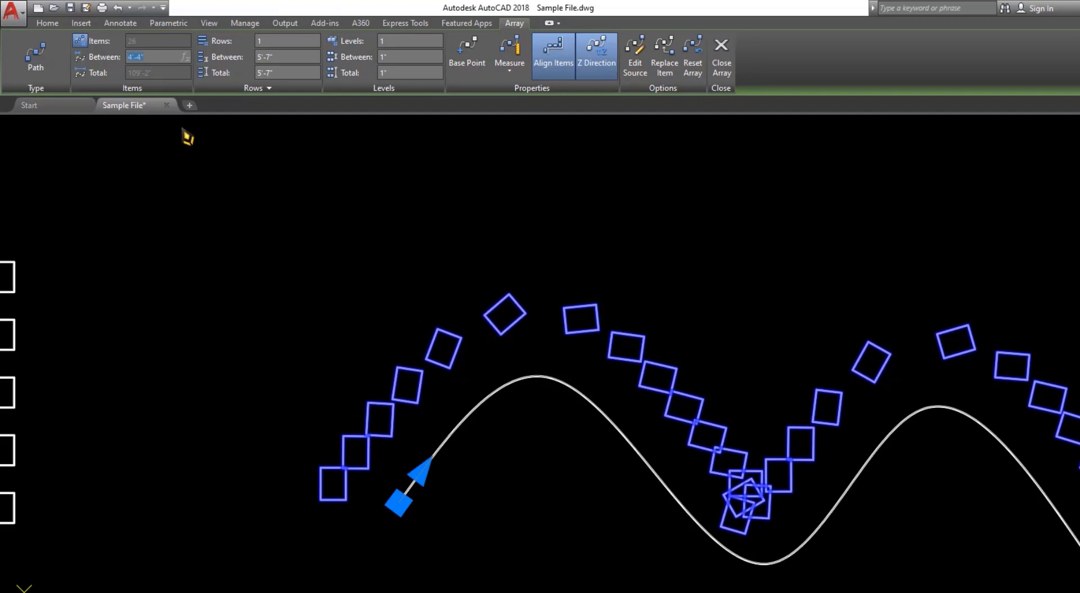
middle_click_drag(233, 142, 176, 133)
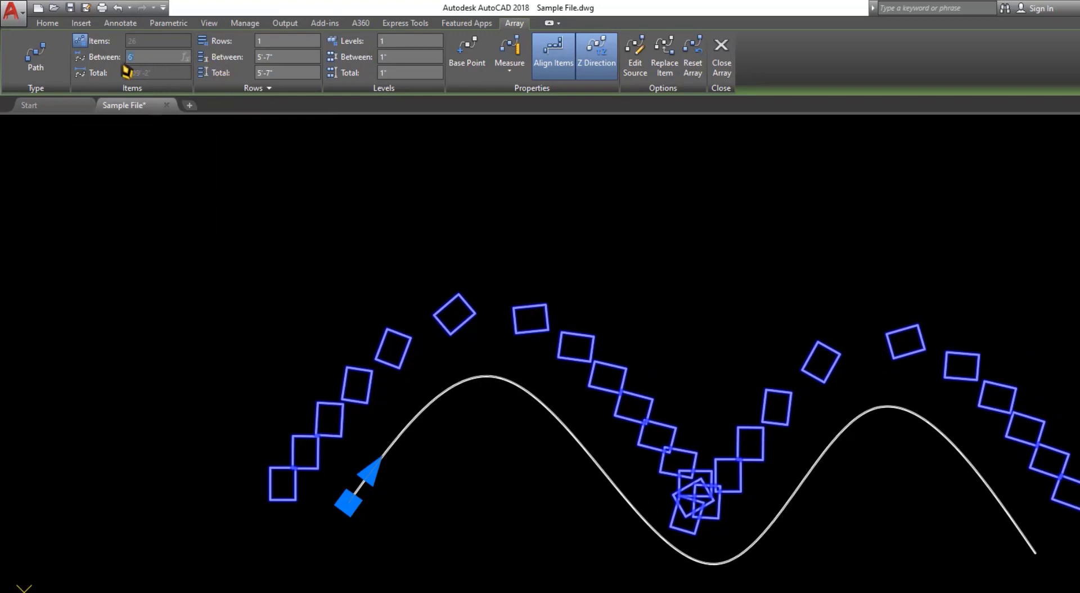
key("Return")
Step: Set the path array's row spacing to 3'-0", keeping a single row
middle_click_drag(429, 255, 397, 246)
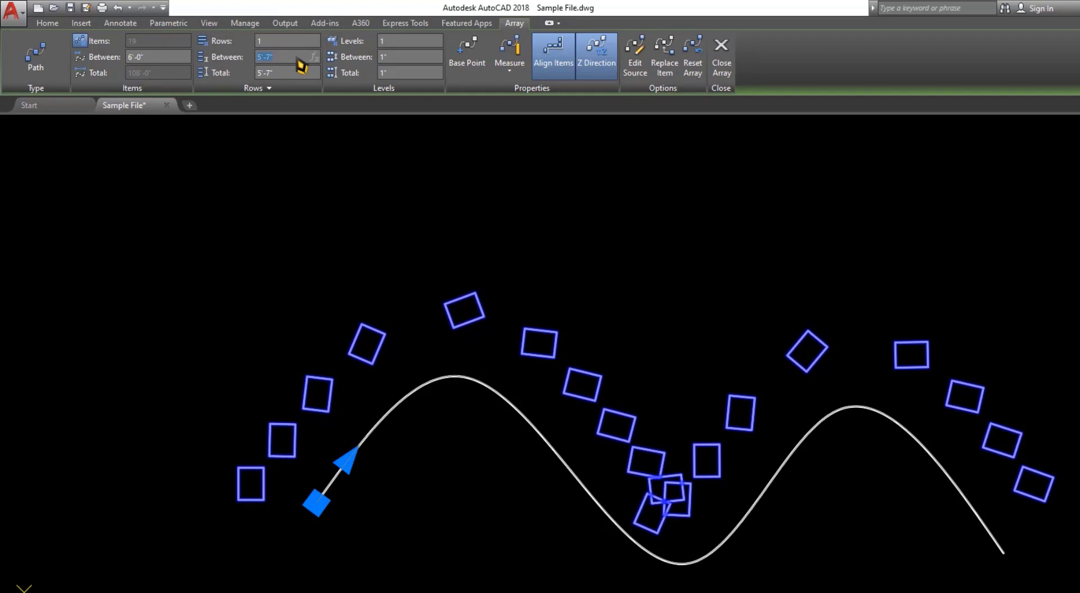
key("Return")
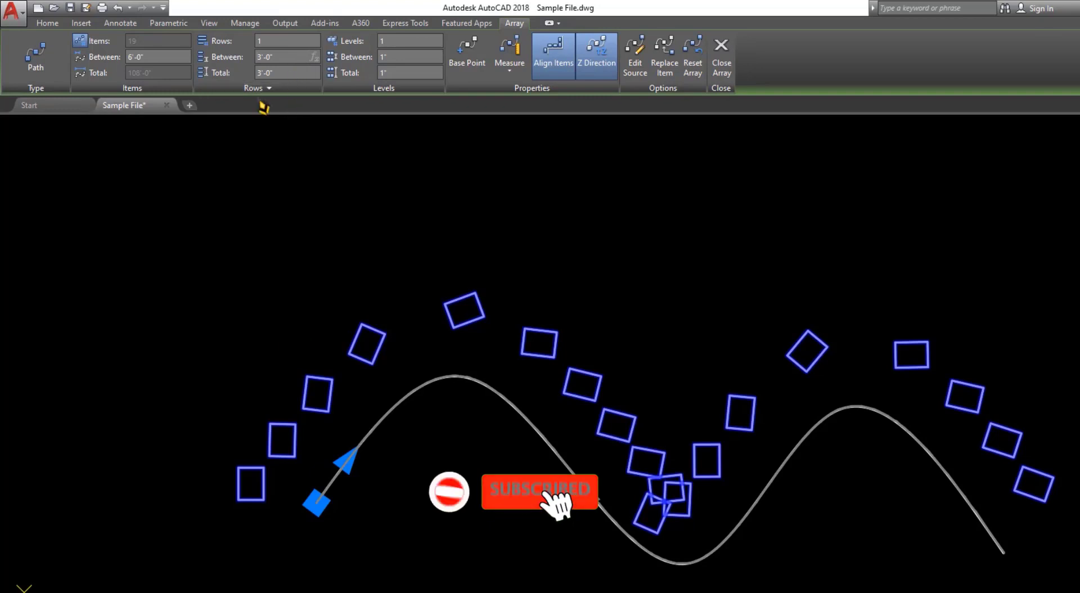
middle_click_drag(426, 131, 395, 140)
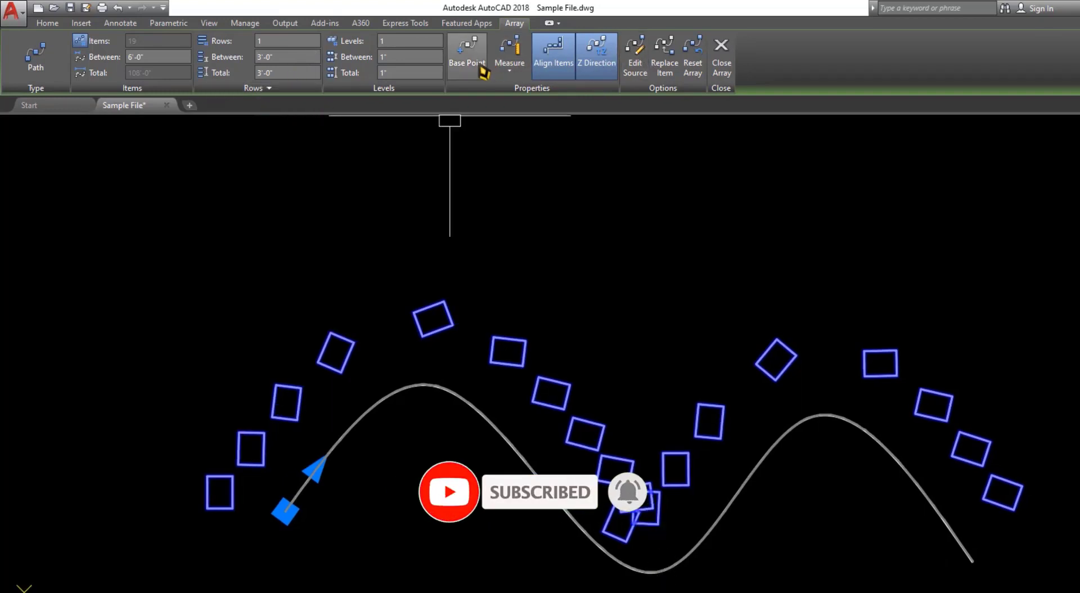
left_click(510, 70)
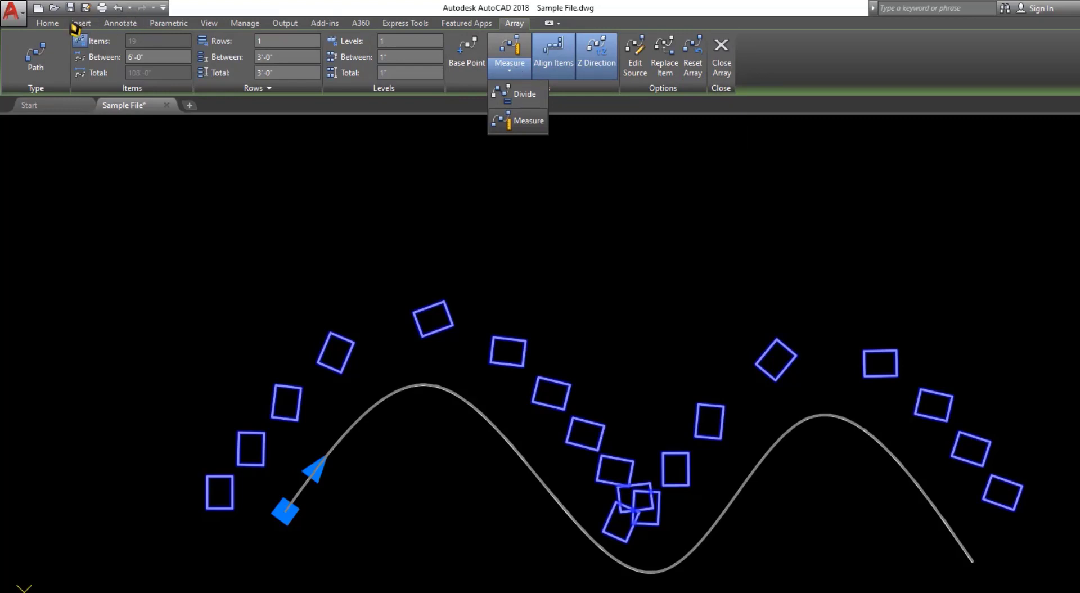
left_click(51, 23)
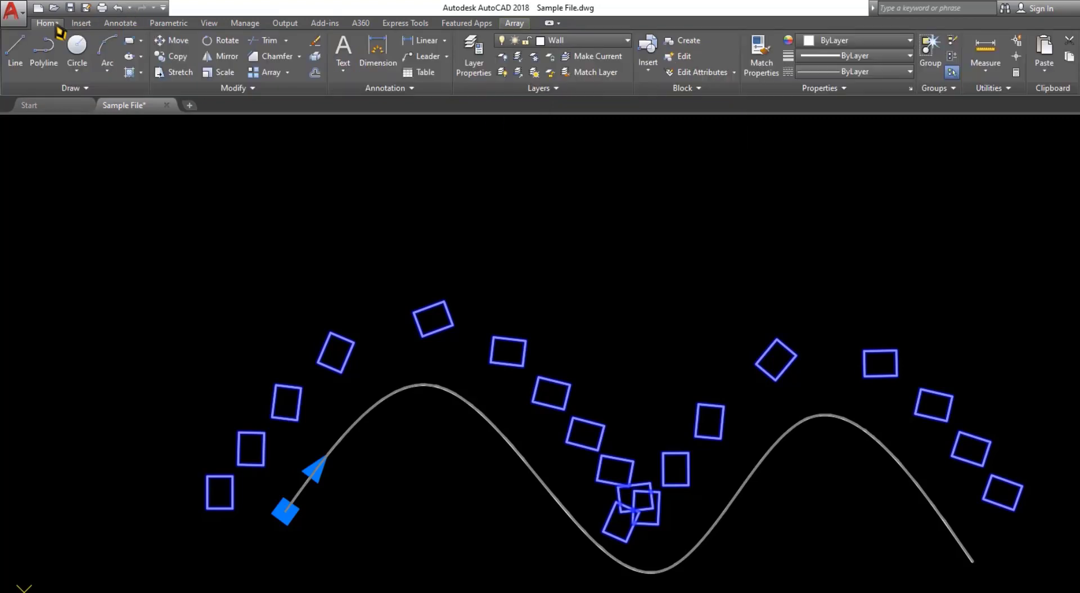
left_click(103, 89)
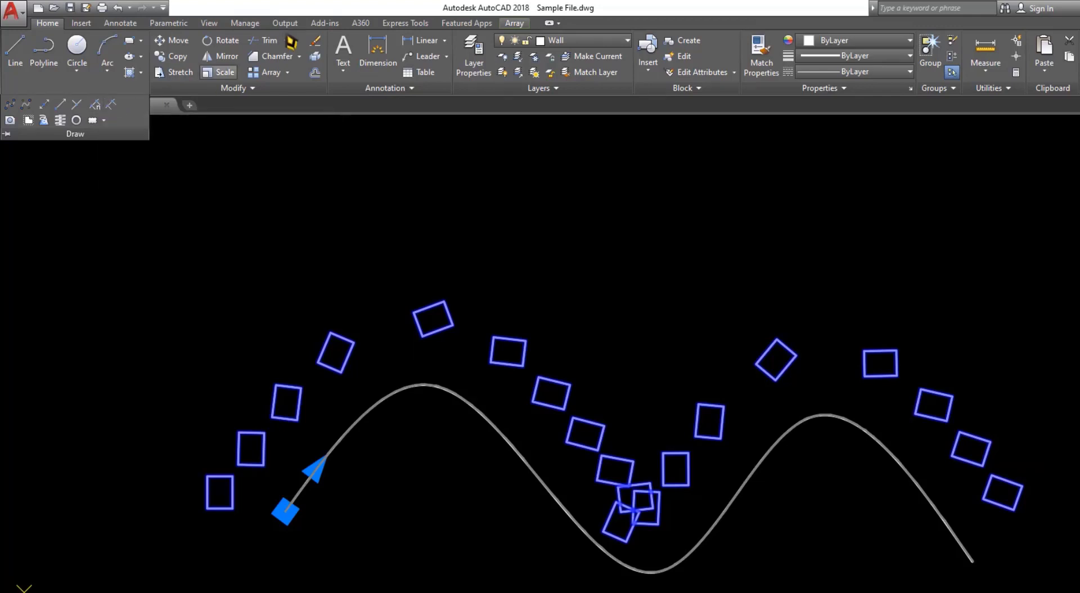
left_click(514, 24)
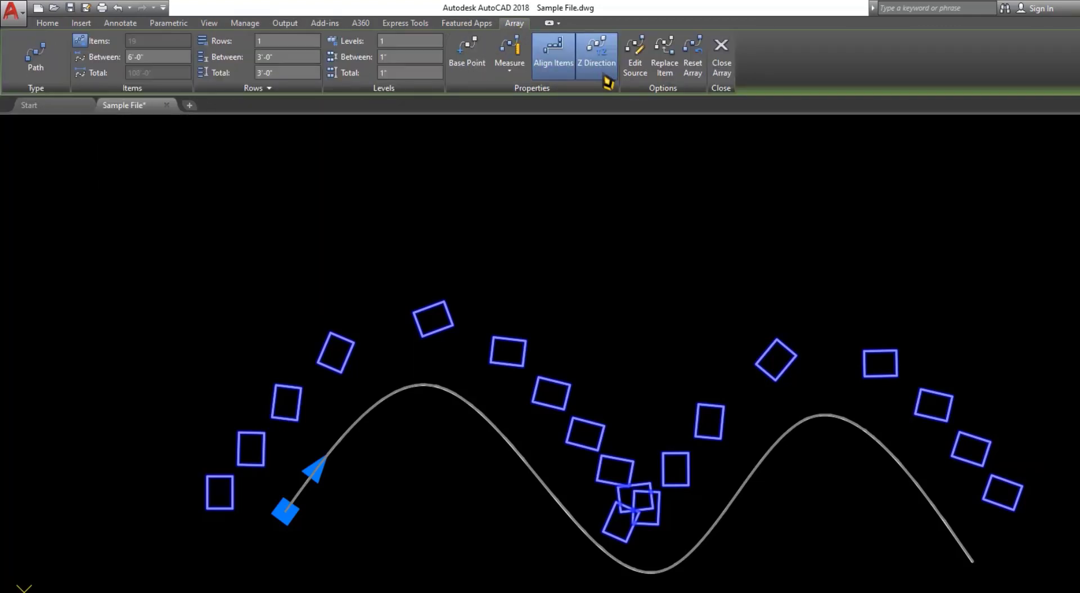
left_click(676, 78)
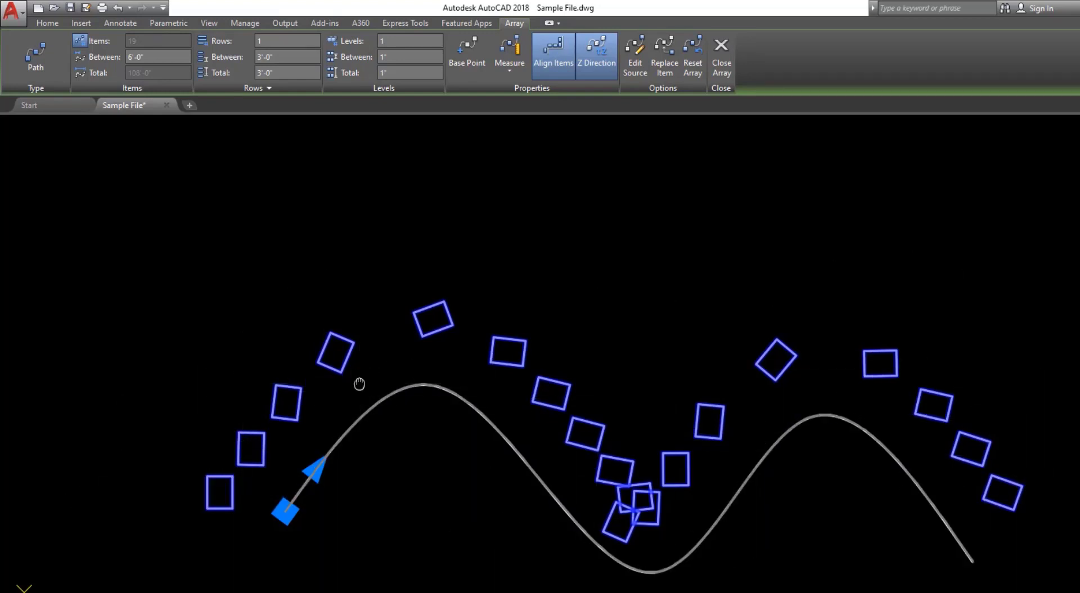
Step: Reduce the spacing between the path array's items to 3'-0"
middle_click_drag(356, 381, 467, 342)
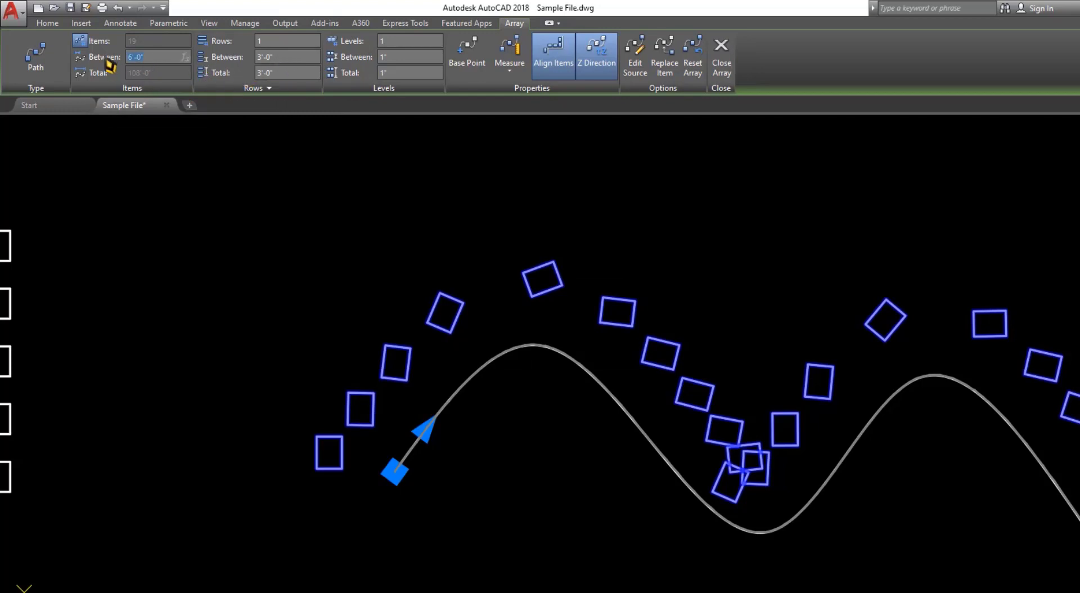
key("Return")
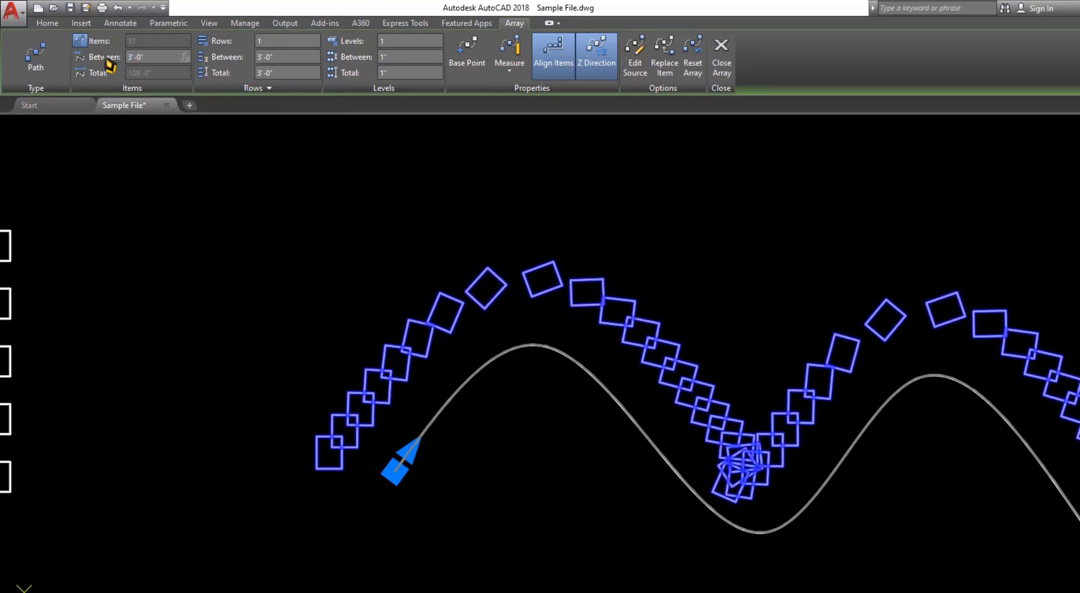
middle_click_drag(523, 329, 485, 313)
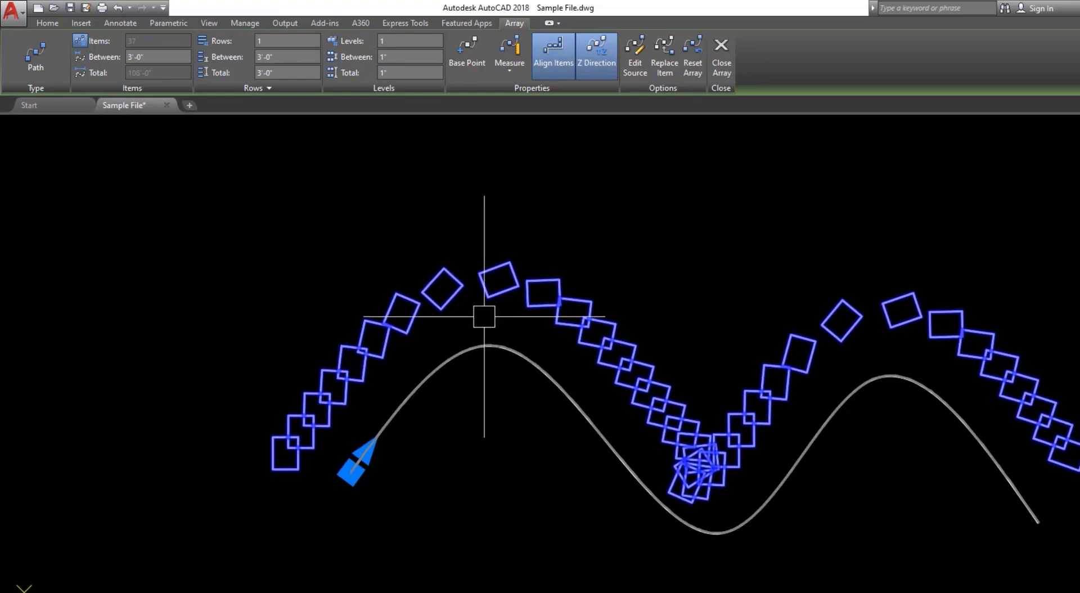
Step: Set the path array's item spacing to 7'-0" and deselect the array
left_click(293, 58)
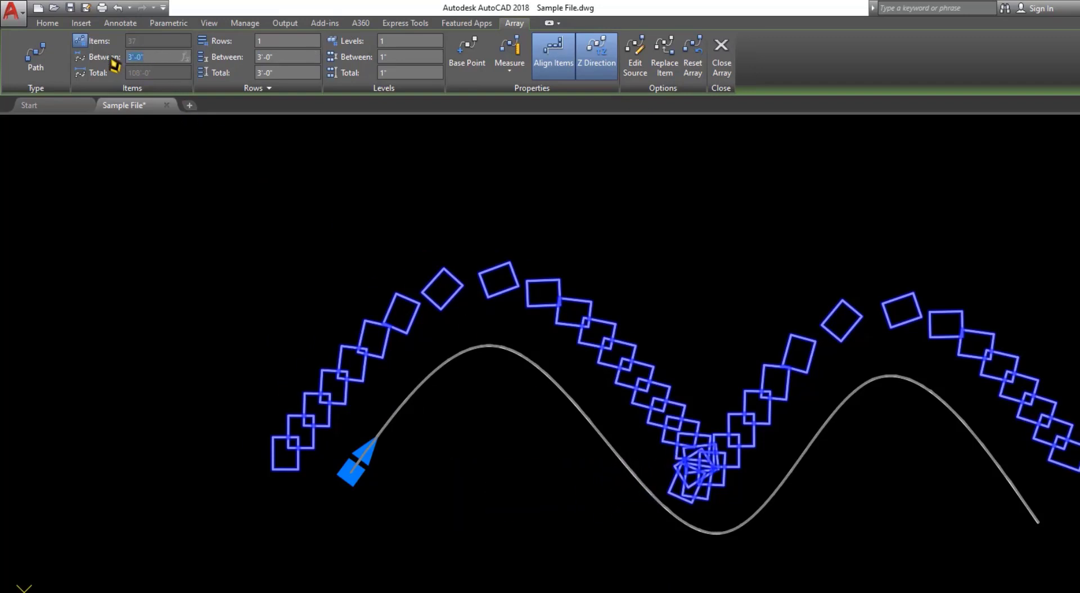
key("Return")
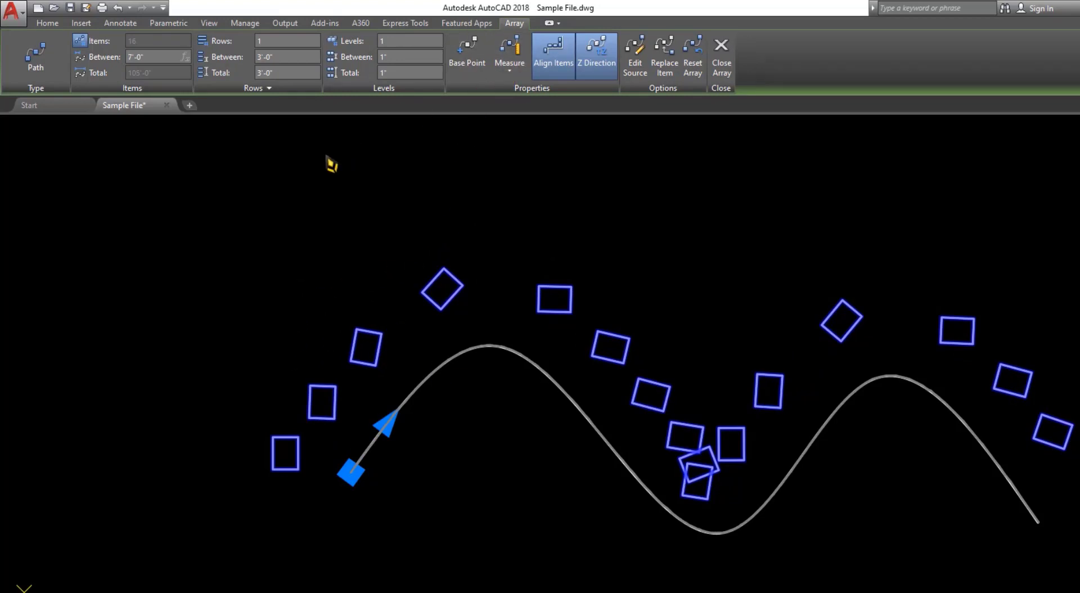
mouse_move(395, 276)
middle_mouse_down()
mouse_move(489, 285)
mouse_move(603, 369)
mouse_move(446, 309)
middle_mouse_up()
middle_click_drag(516, 340, 519, 291)
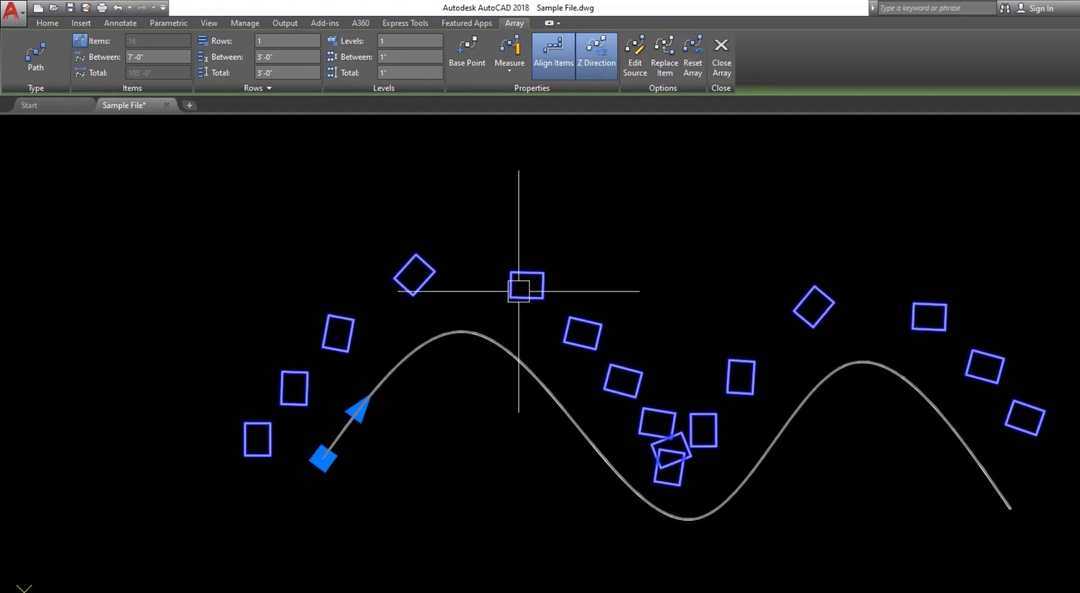
scroll(422, 302, "down", 4)
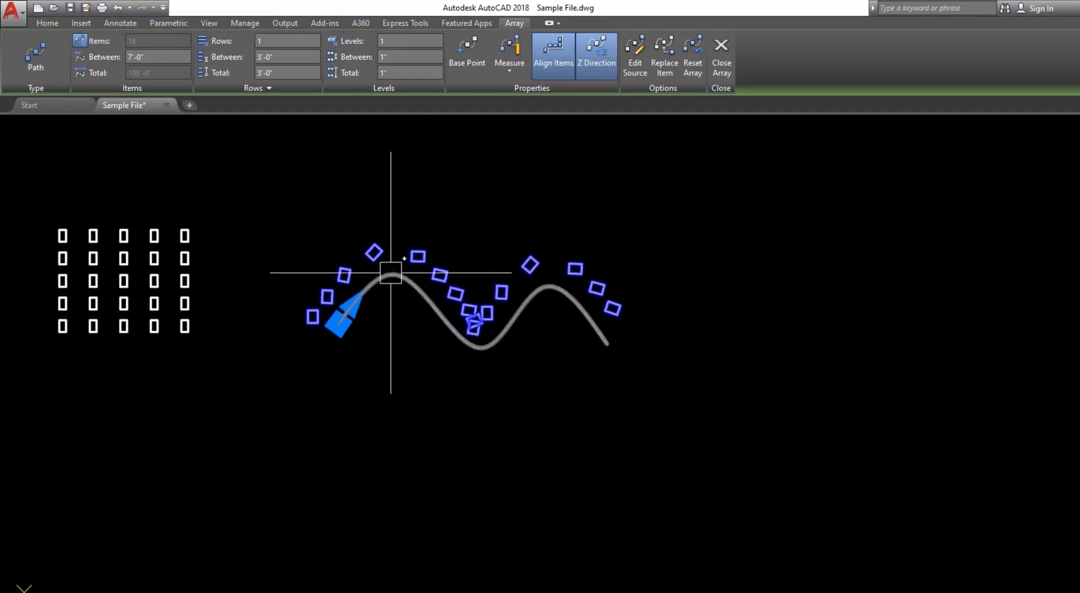
mouse_move(357, 323)
middle_mouse_down()
mouse_move(406, 347)
mouse_move(364, 374)
mouse_move(320, 480)
mouse_move(344, 504)
middle_mouse_up()
key("Escape")
Step: Draw a circle of about 2'-2" radius in the empty area below the path array
type("c")
key("Return")
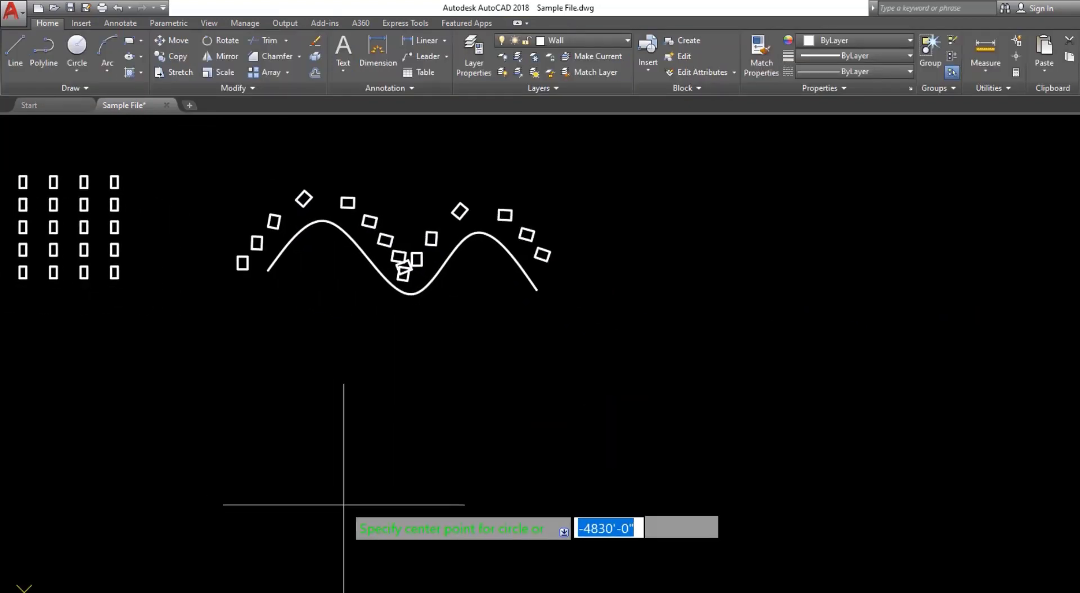
left_click(343, 504)
scroll(352, 502, "up", 3)
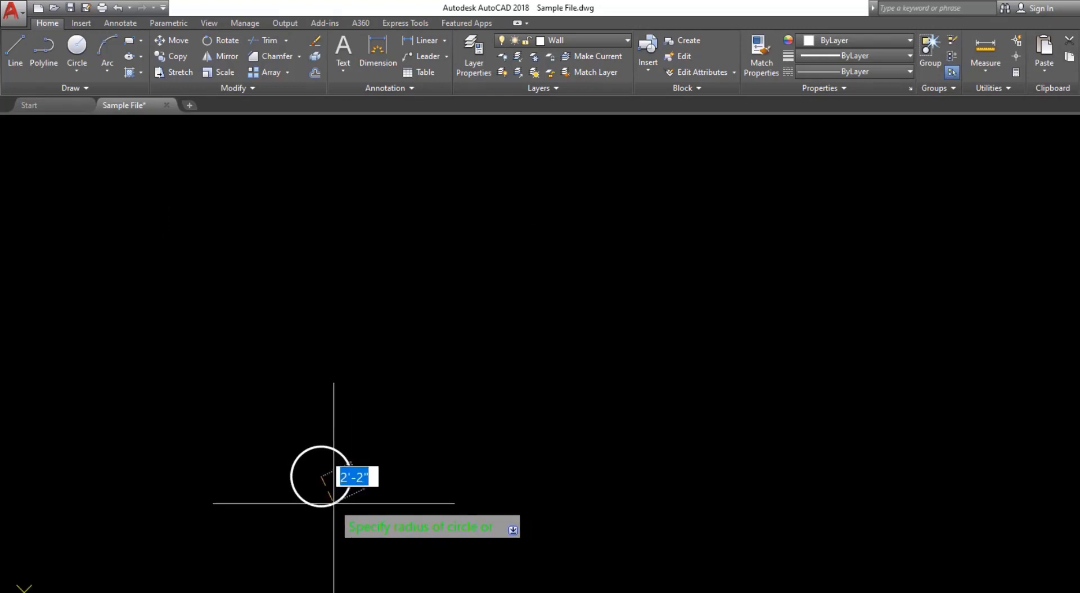
left_click(333, 504)
Step: Start an associative polar array of the small circle around a center point placed directly below it
scroll(334, 504, "down", 3)
middle_click_drag(364, 482, 458, 400)
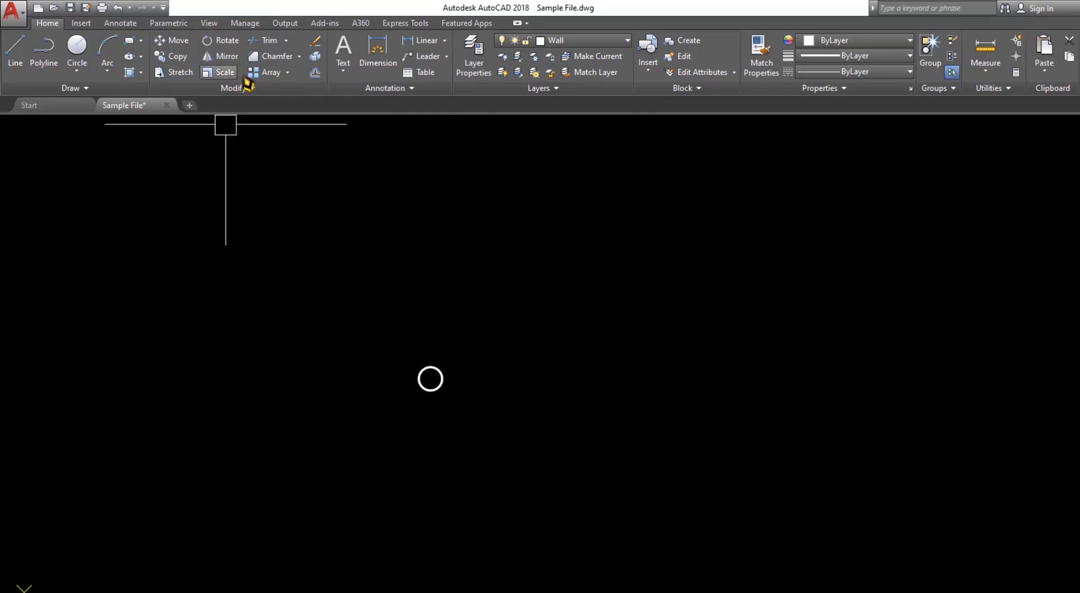
left_click(287, 73)
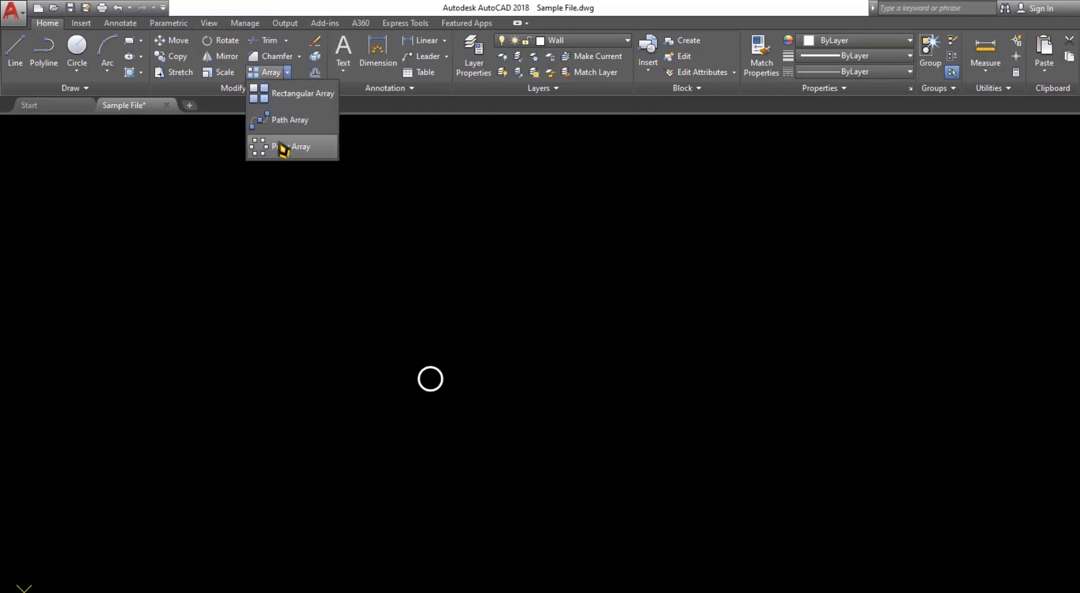
left_click(279, 158)
scroll(444, 394, "up", 3)
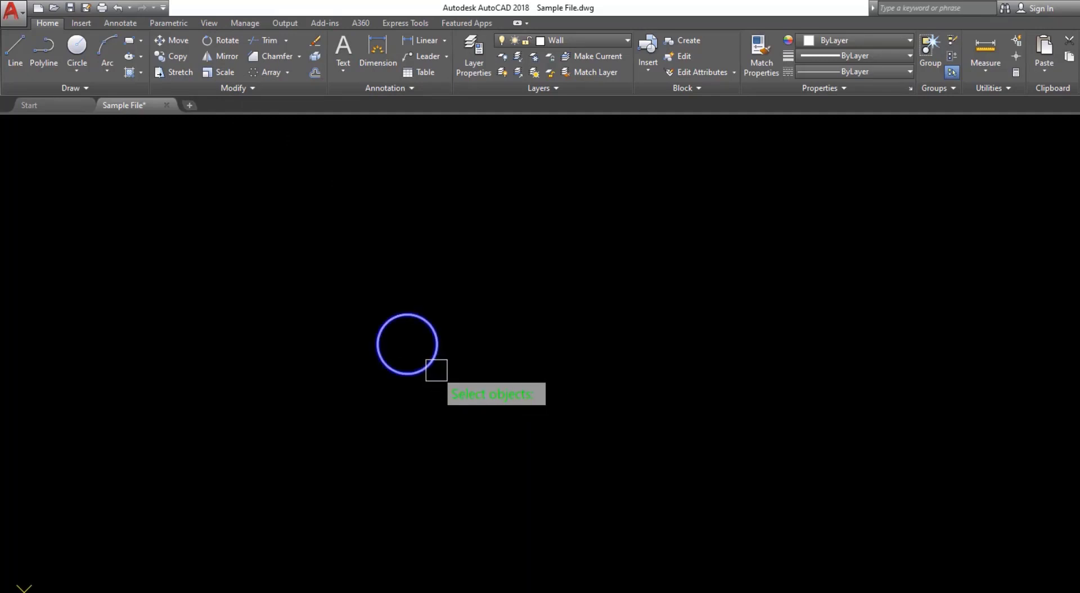
scroll(433, 366, "down", 2)
middle_click_drag(433, 366, 545, 365)
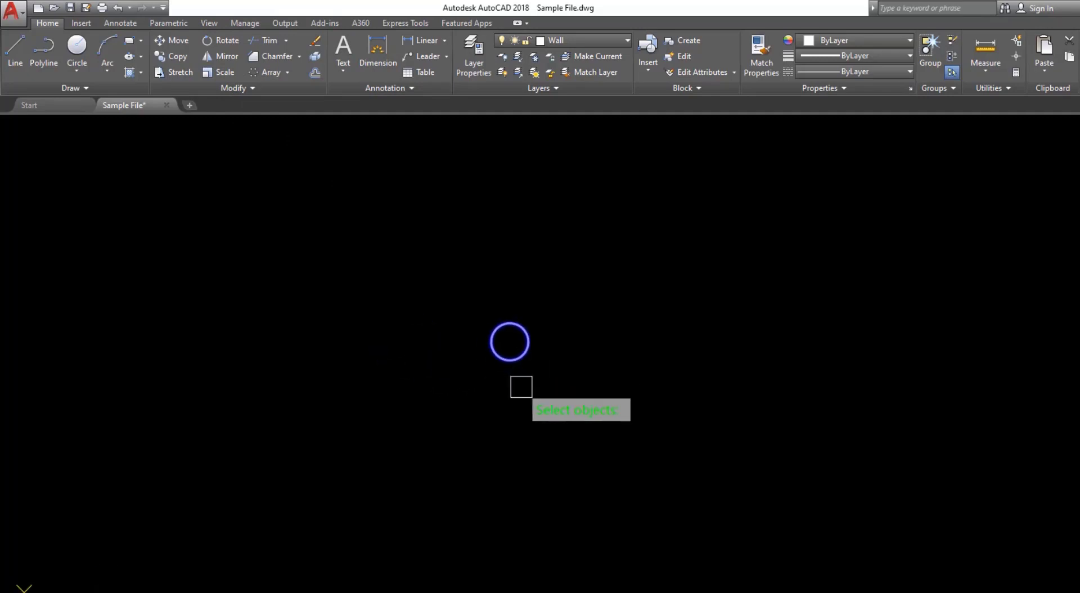
key("Return")
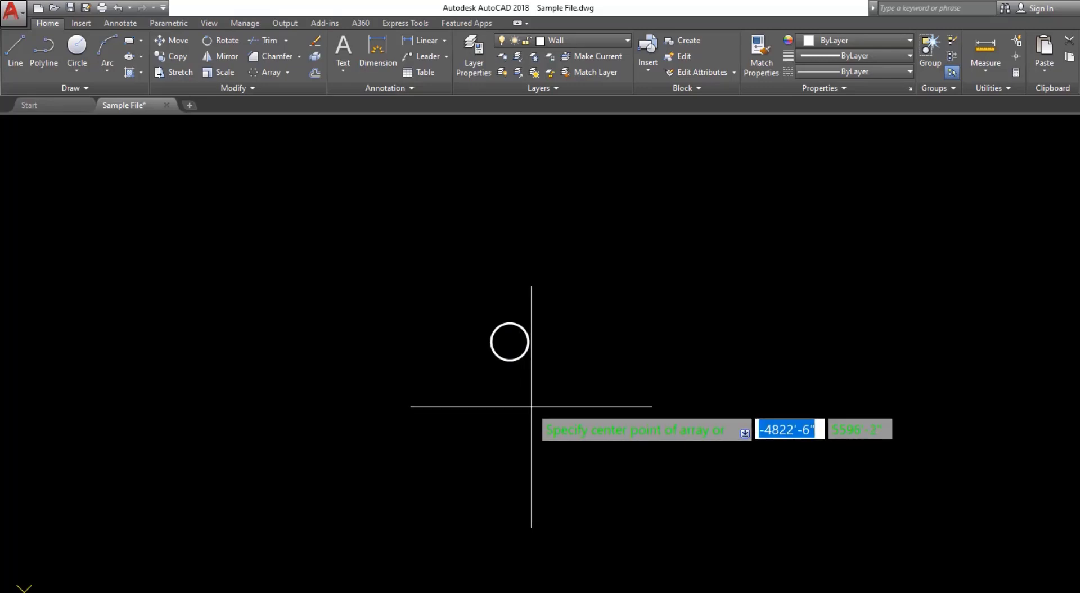
middle_click_drag(525, 405, 494, 306)
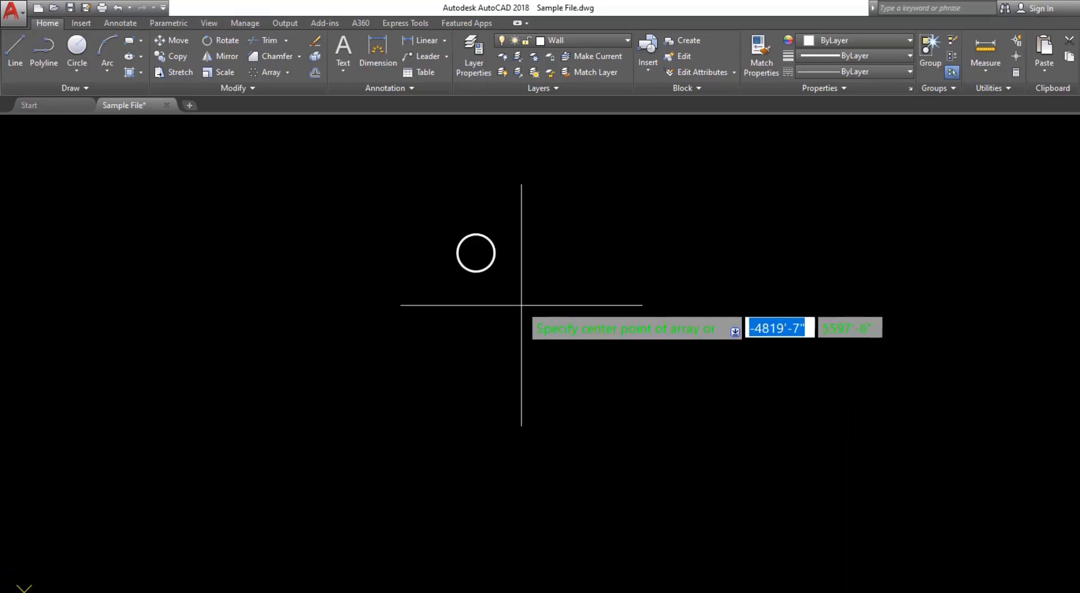
left_click(477, 450)
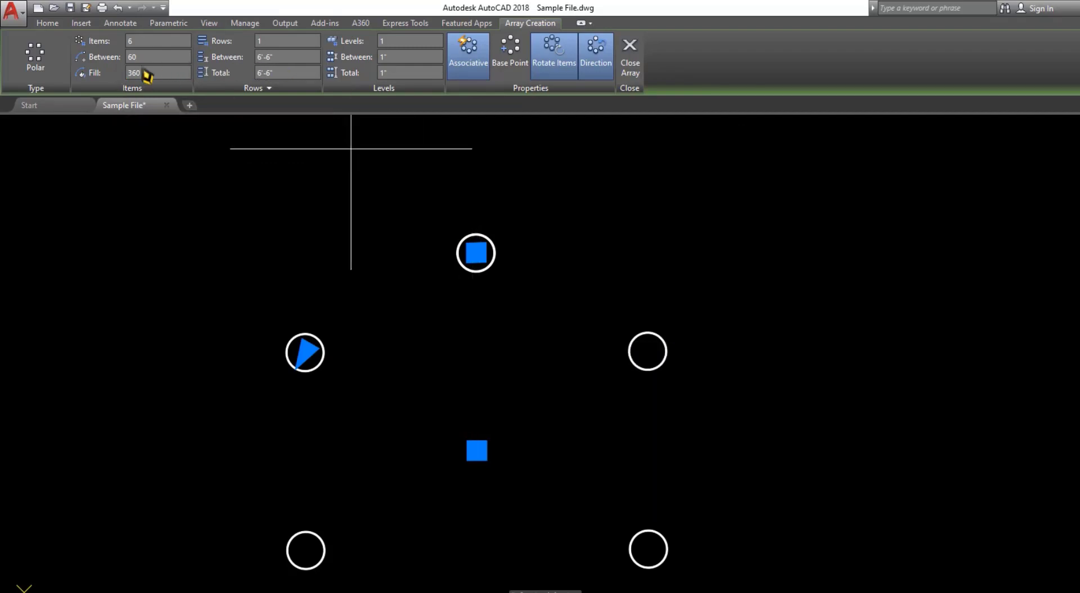
Step: Set the polar array of circles to 12 items over the 360-degree fill
left_click(127, 49)
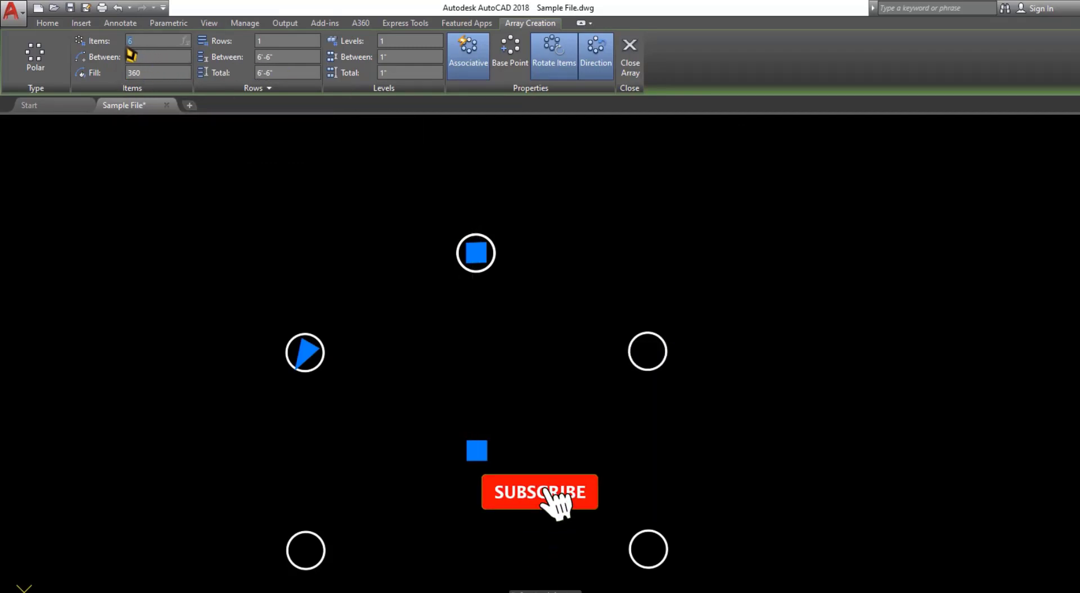
type("1")
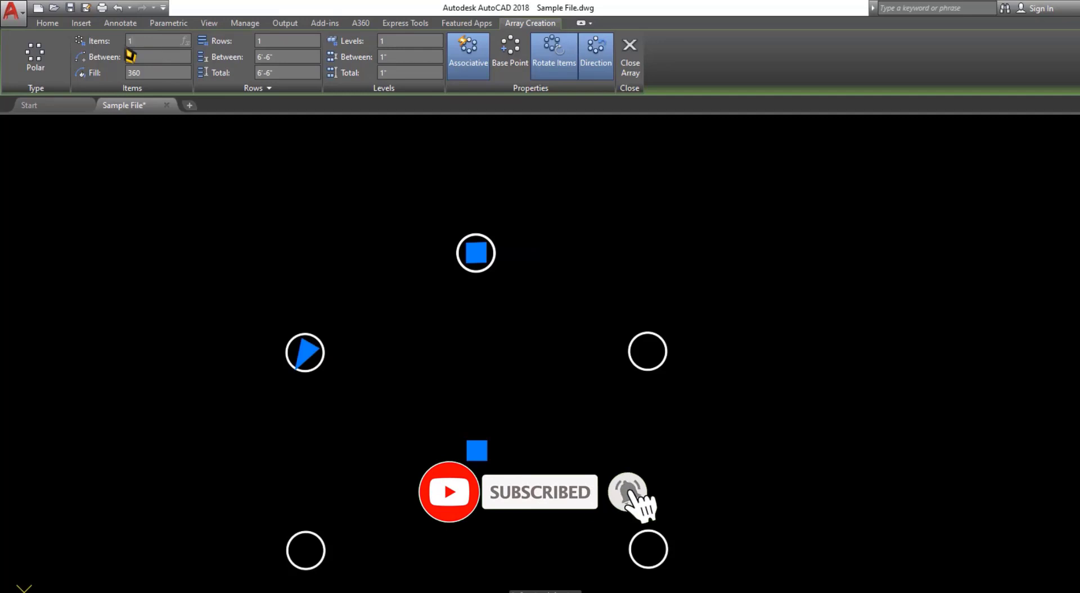
type("2")
key("Return")
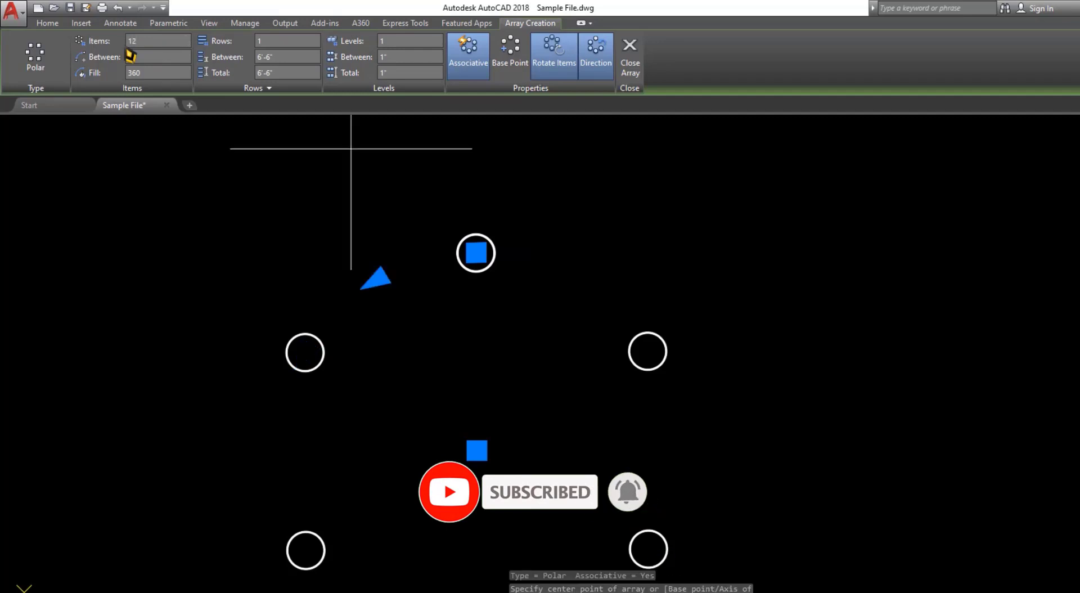
scroll(447, 343, "down", 2)
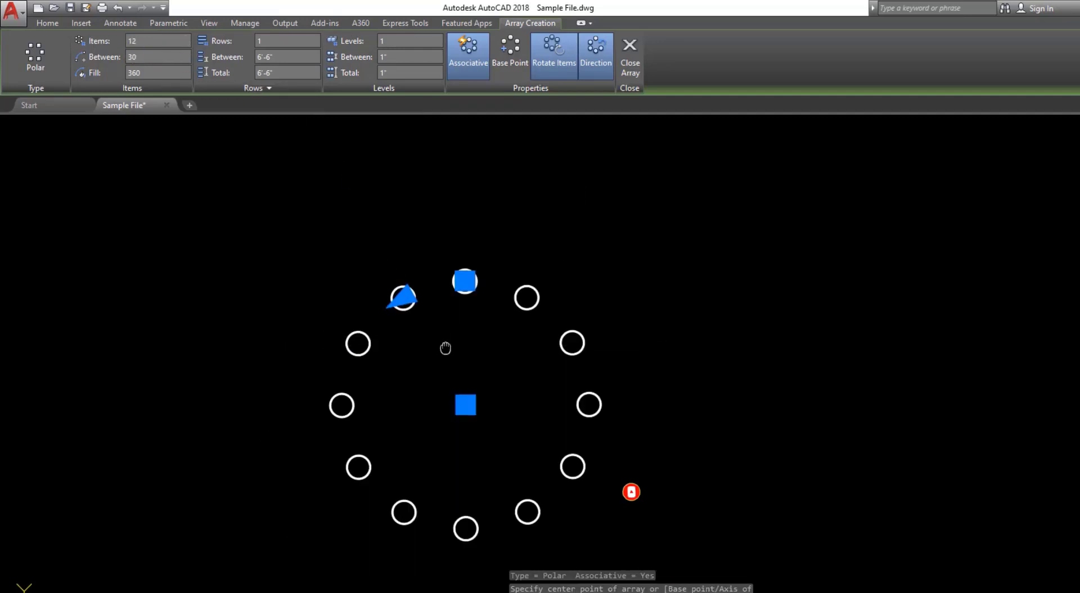
scroll(450, 360, "up", 2)
scroll(428, 282, "down", 2)
middle_click_drag(429, 272, 369, 290)
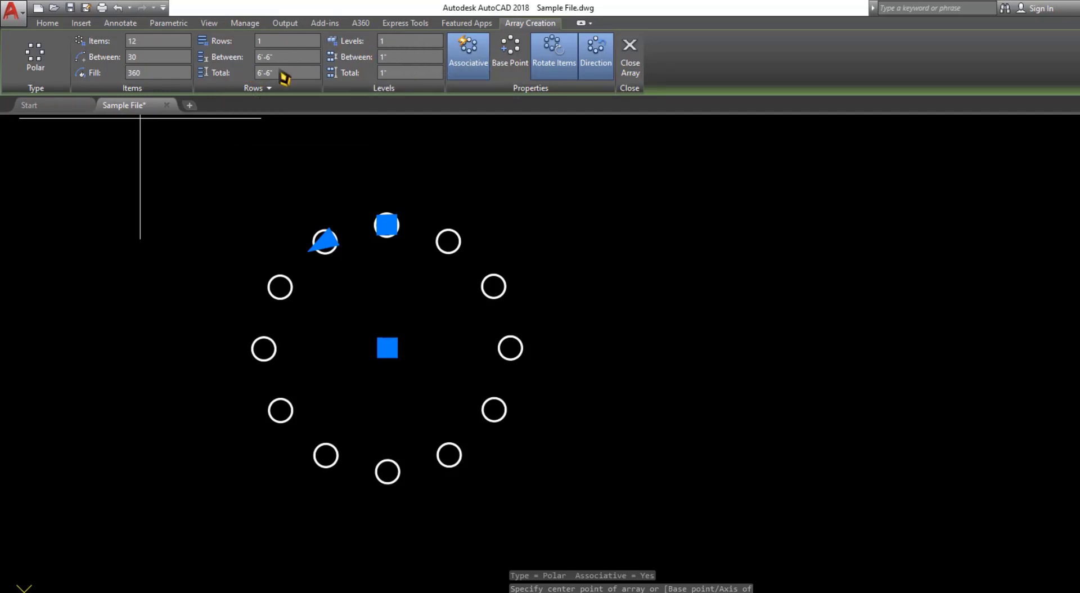
middle_click_drag(325, 241, 543, 243)
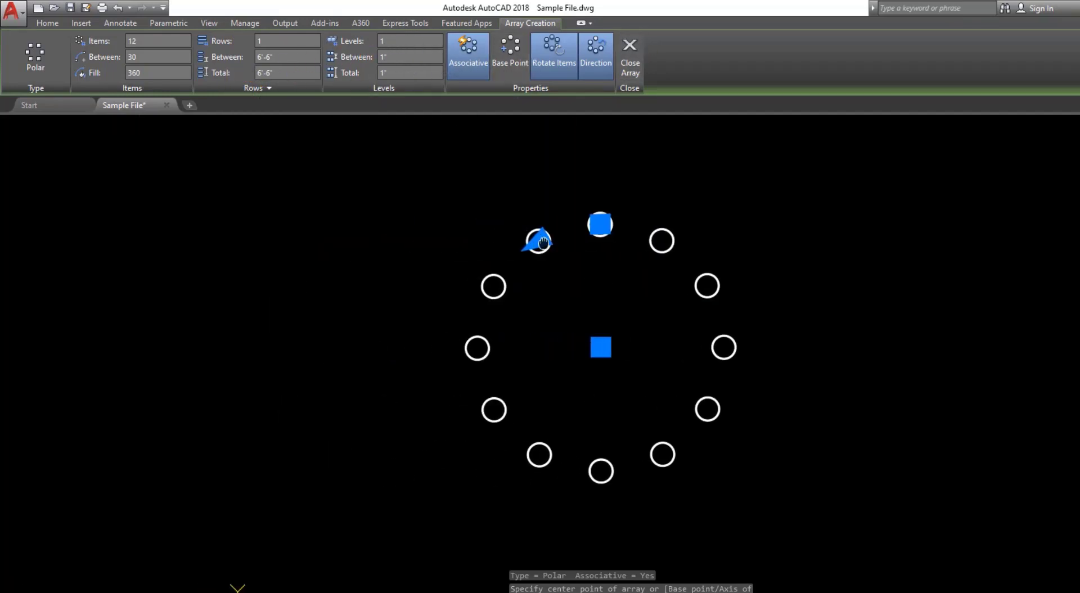